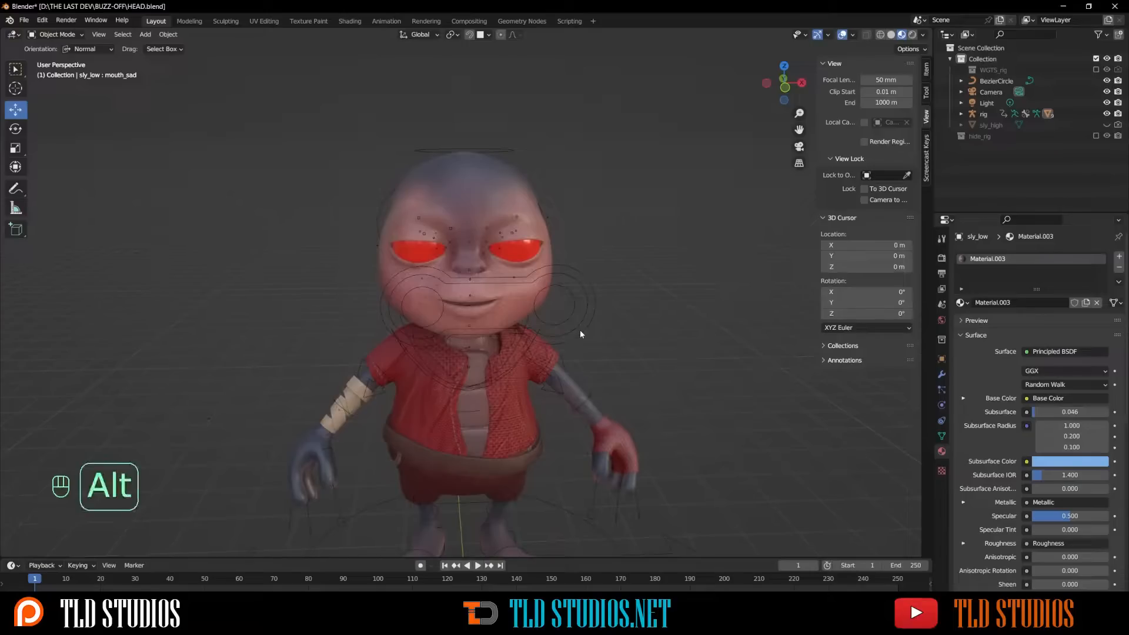
# Unhide all hidden objects and delete the grey sly_high mesh in front of the character
pyautogui.hotkey('alt', 'h')
pyautogui.scroll(-4, 530, 283)
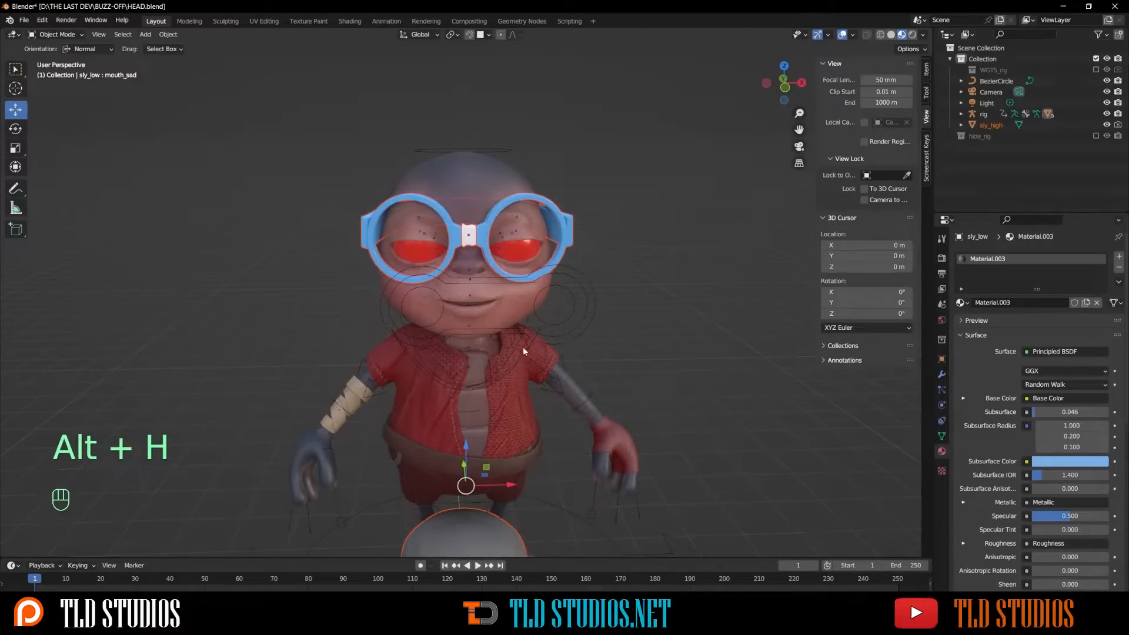
pyautogui.click(481, 457)
pyautogui.scroll(-2, 475, 481)
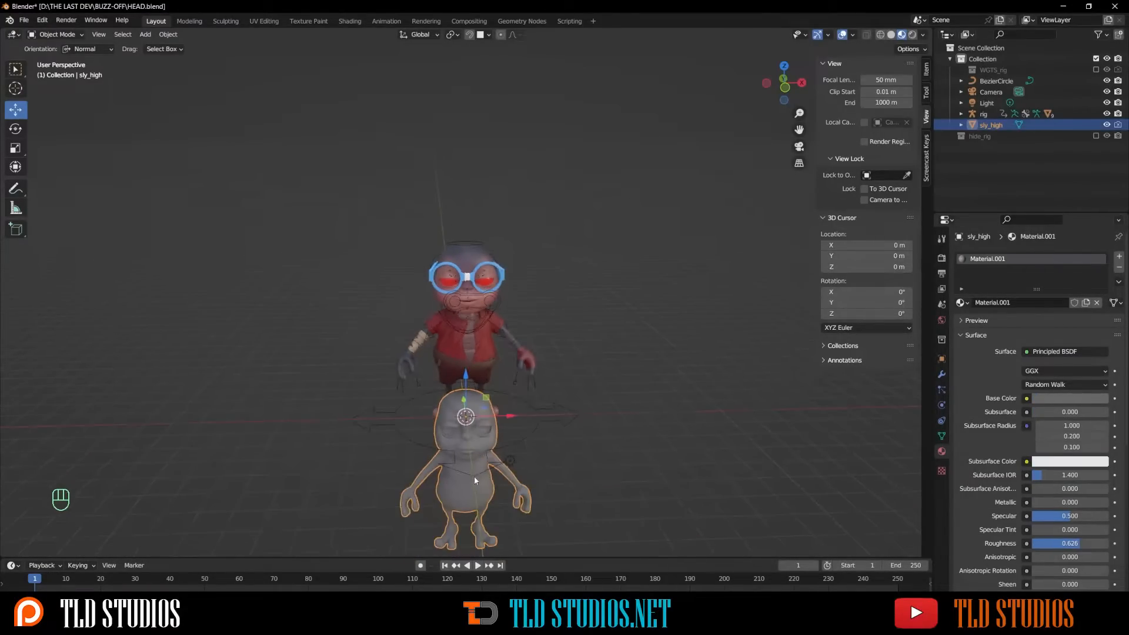
pyautogui.press('Delete')
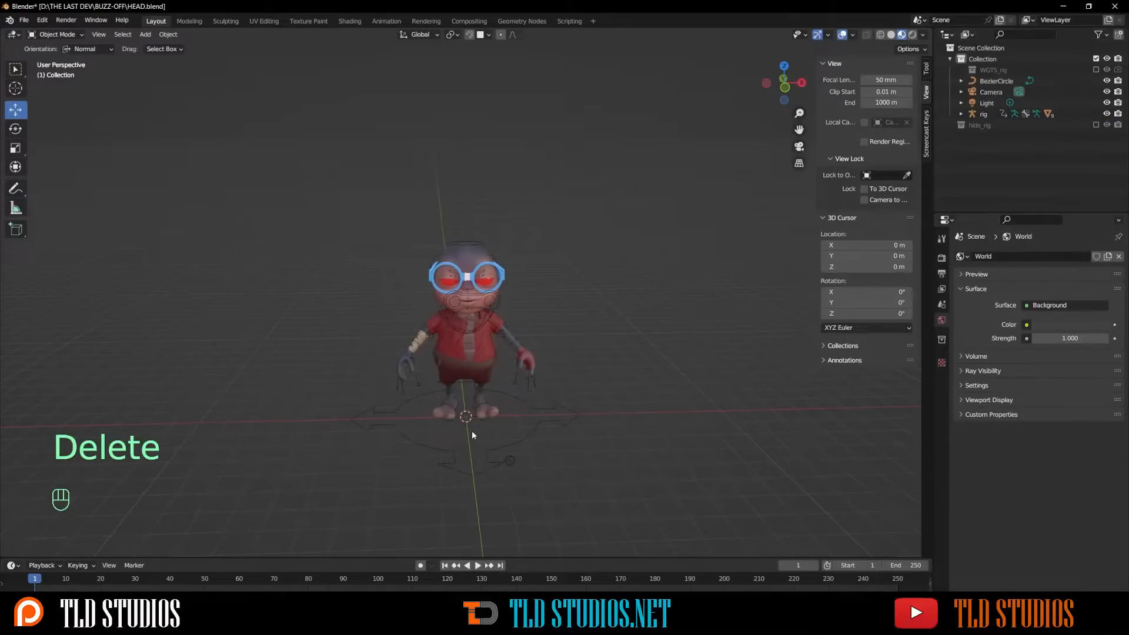
# Turn off the display of bones in the viewport overlays so the rig controls are hidden
pyautogui.scroll(6, 508, 294)
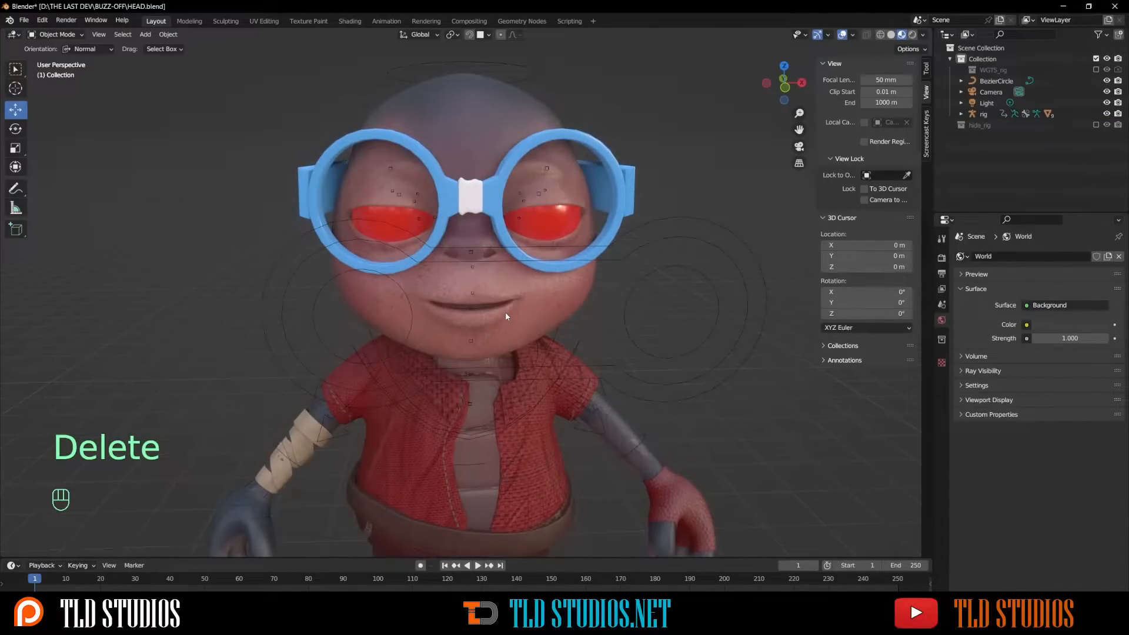
pyautogui.keyDown('shift'); pyautogui.moveTo(506, 312); pyautogui.dragTo(488, 237, button='middle'); pyautogui.keyUp('shift')
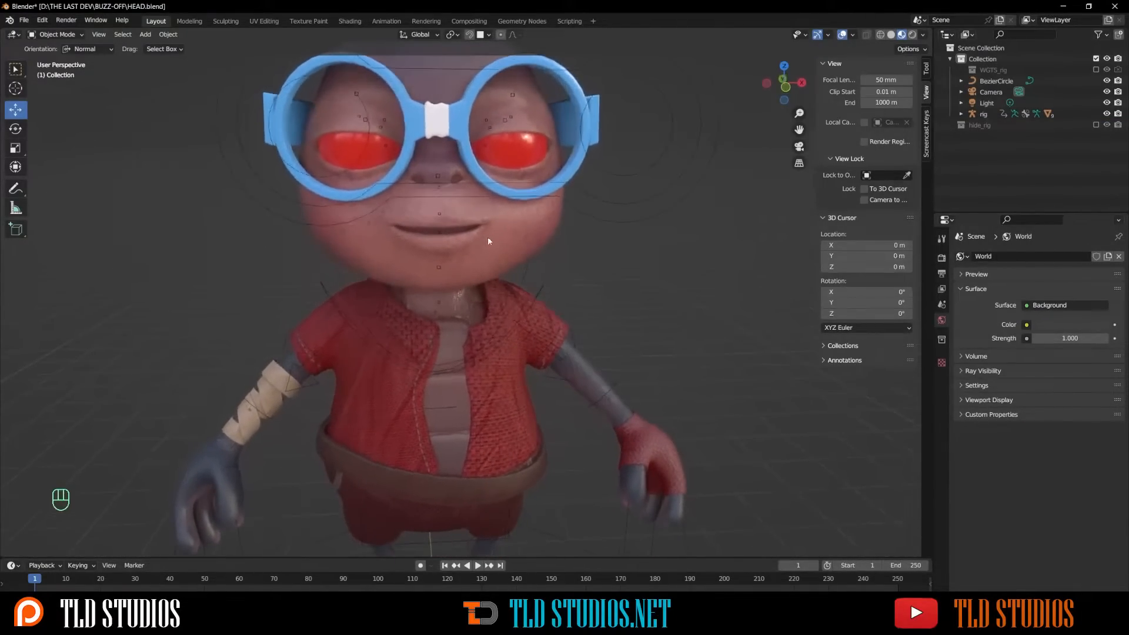
pyautogui.click(854, 35)
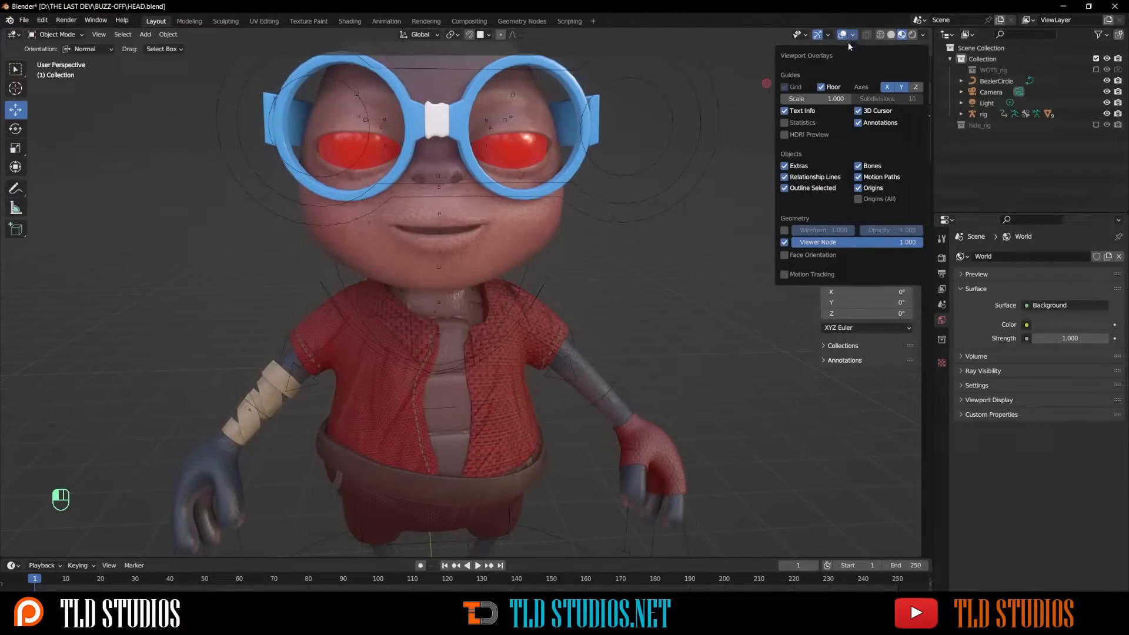
pyautogui.click(858, 168)
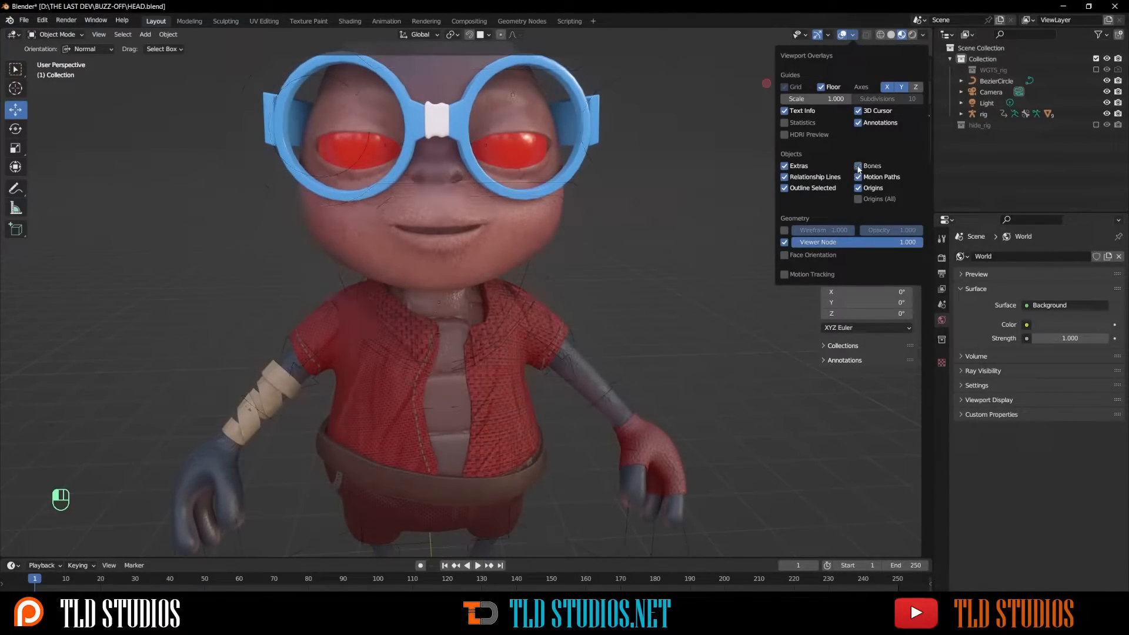
# In front view, add a mesh plane and move it beside the character, about 3.39 m along X and 2.87 m along Z
pyautogui.press('KP_1')
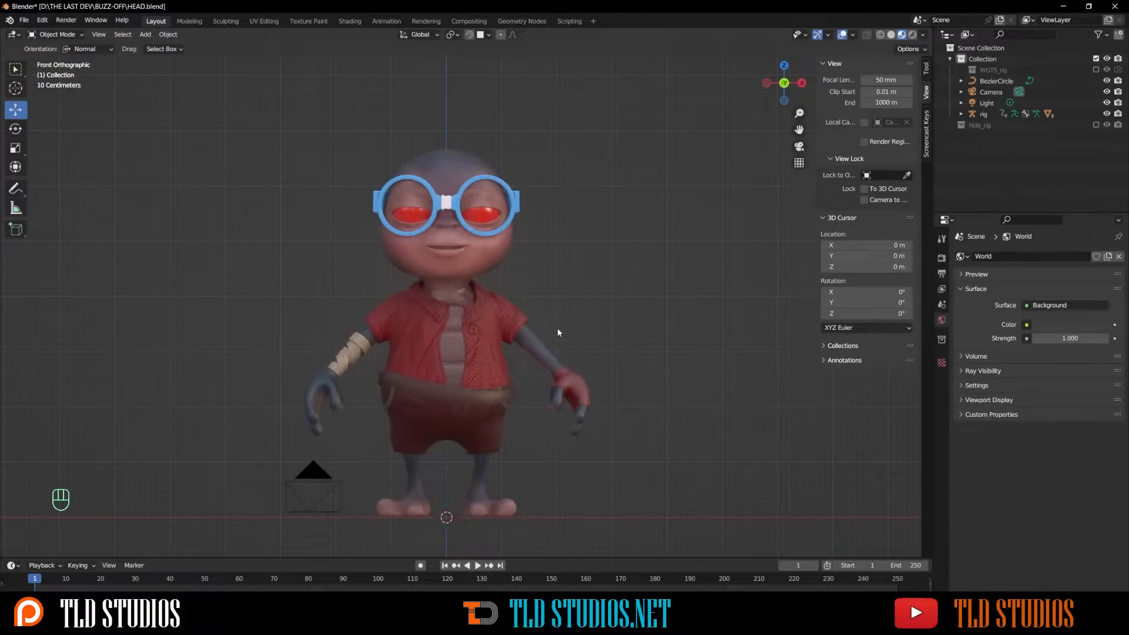
pyautogui.hotkey('shift', 'a')
pyautogui.moveTo(568, 331)
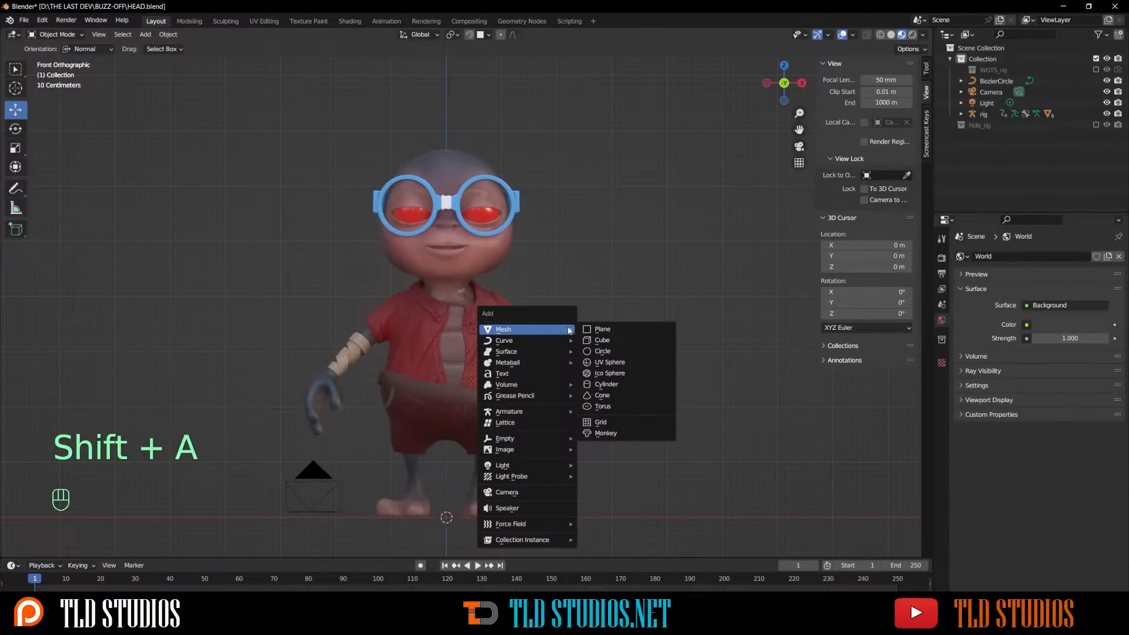
pyautogui.click(606, 330)
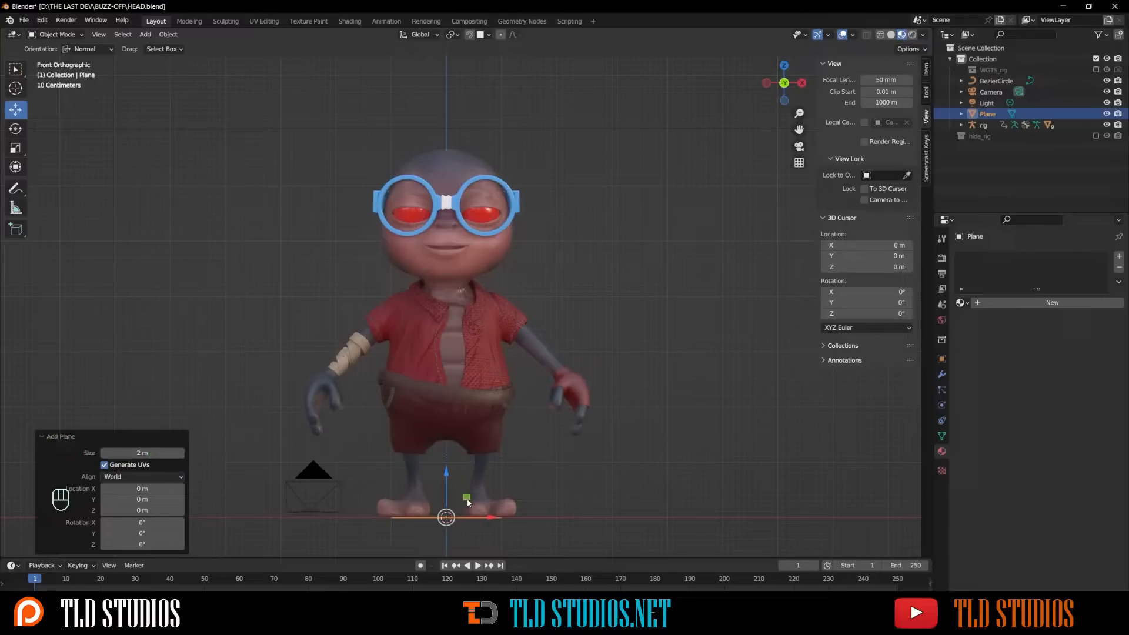
pyautogui.moveTo(468, 483); pyautogui.dragTo(656, 340)
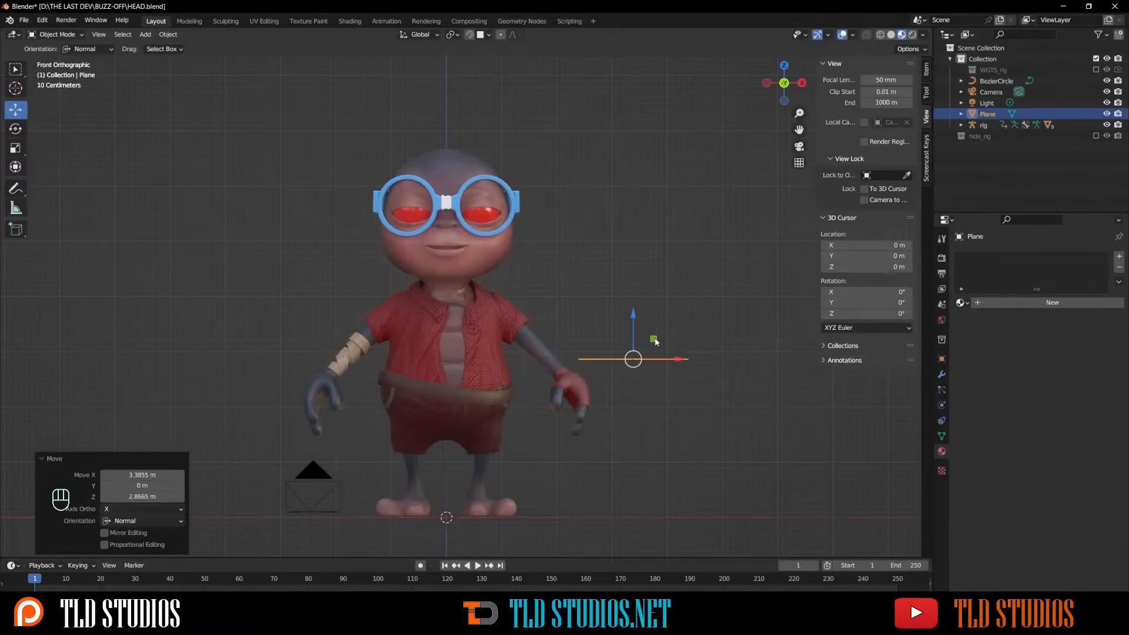
# Rotate the plane 90° about the global X axis so it stands upright facing the front view
pyautogui.press('r')
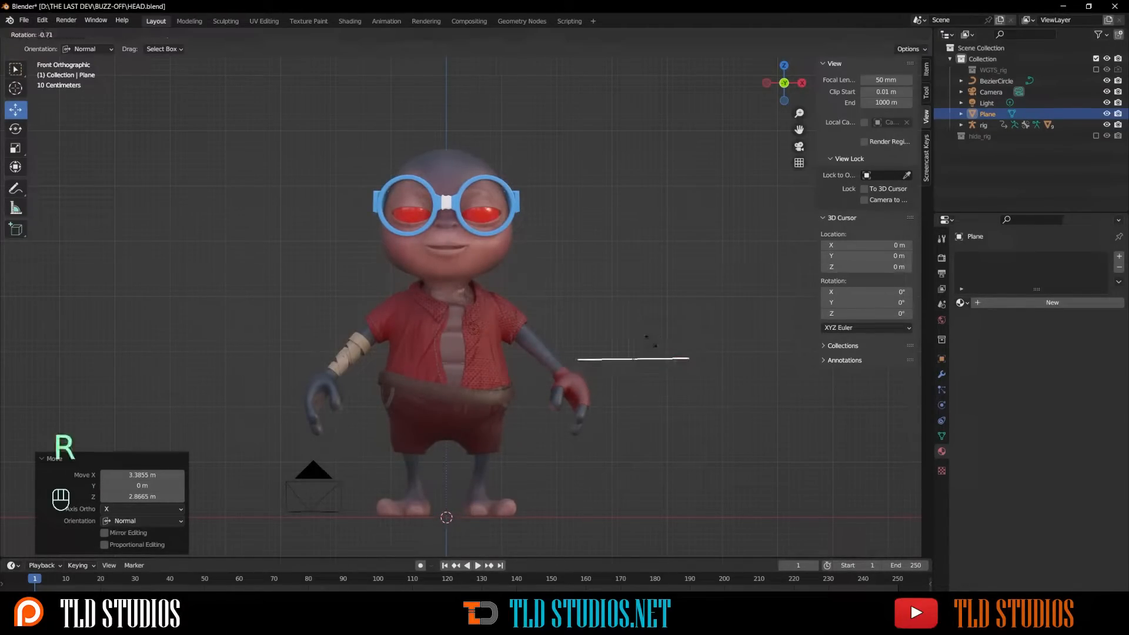
pyautogui.write('90')
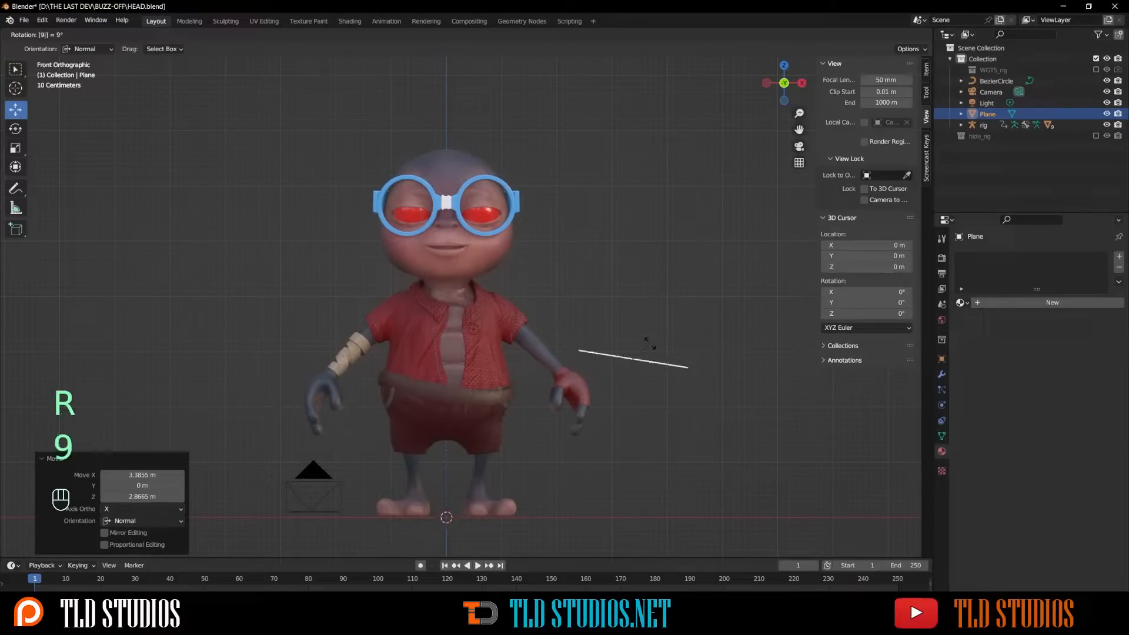
pyautogui.write('x')
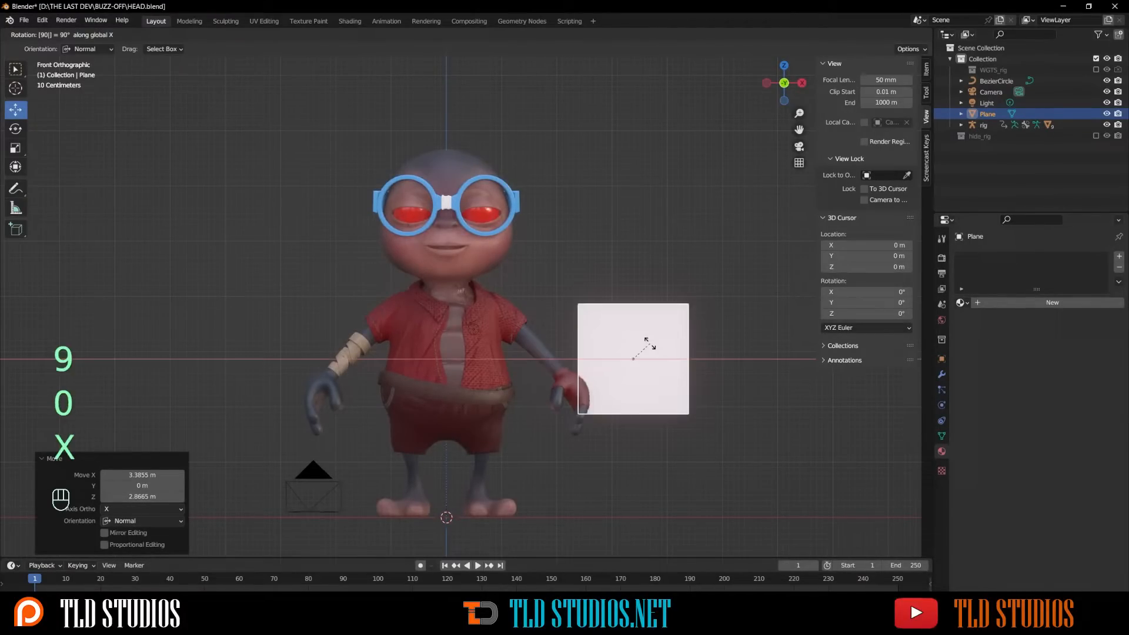
pyautogui.click(647, 345)
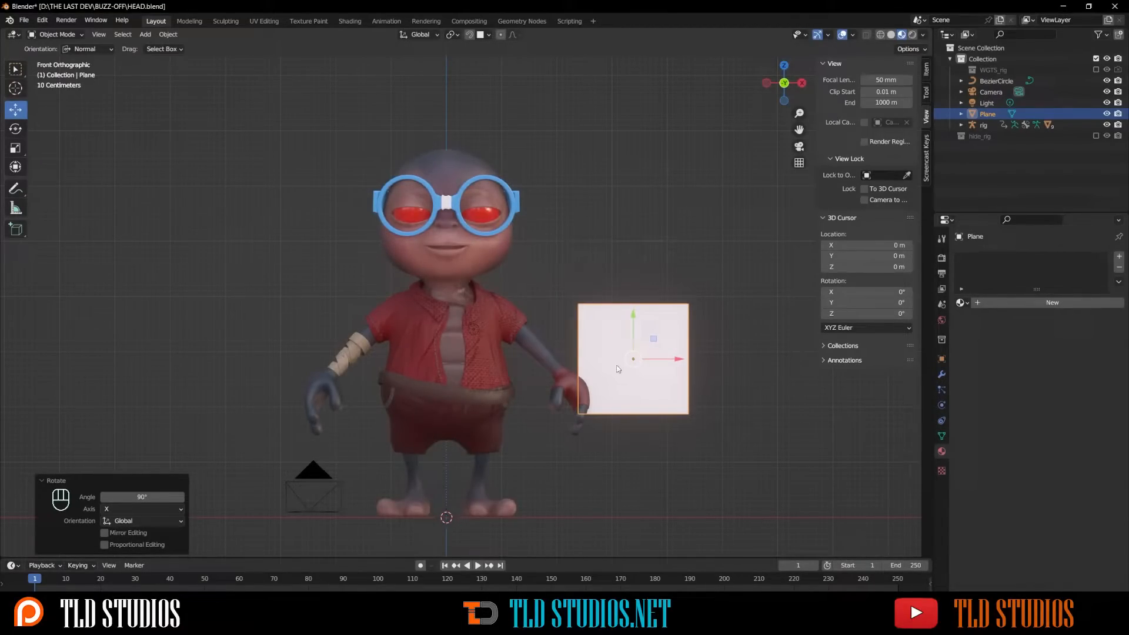
# Subdivide the plane in Edit Mode with 3 cuts
pyautogui.press('Tab')
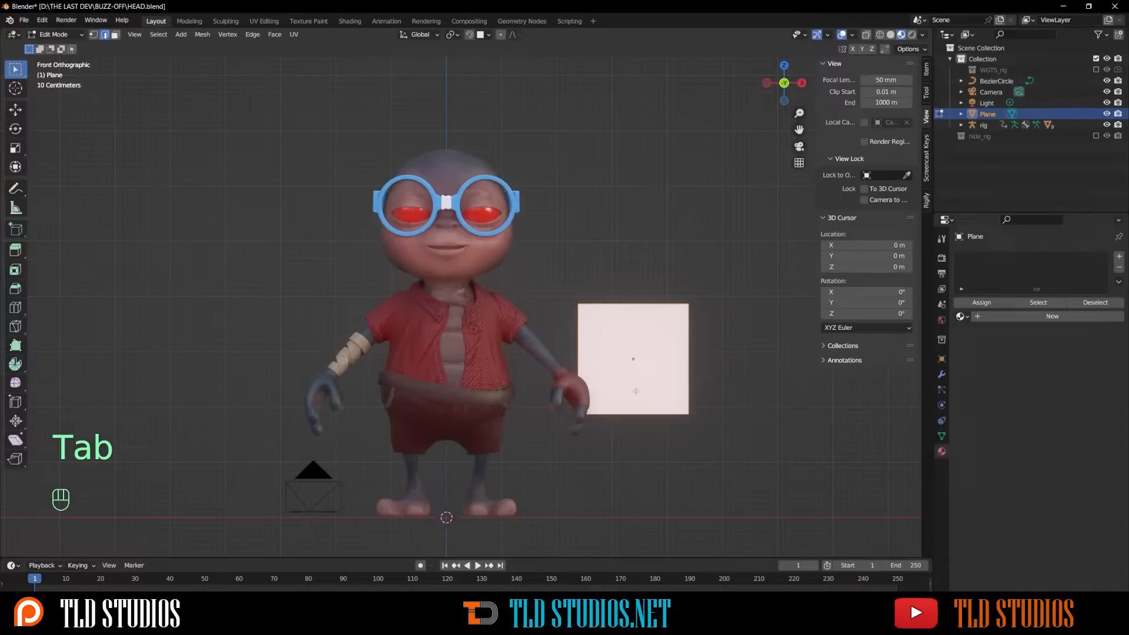
pyautogui.rightClick(623, 328)
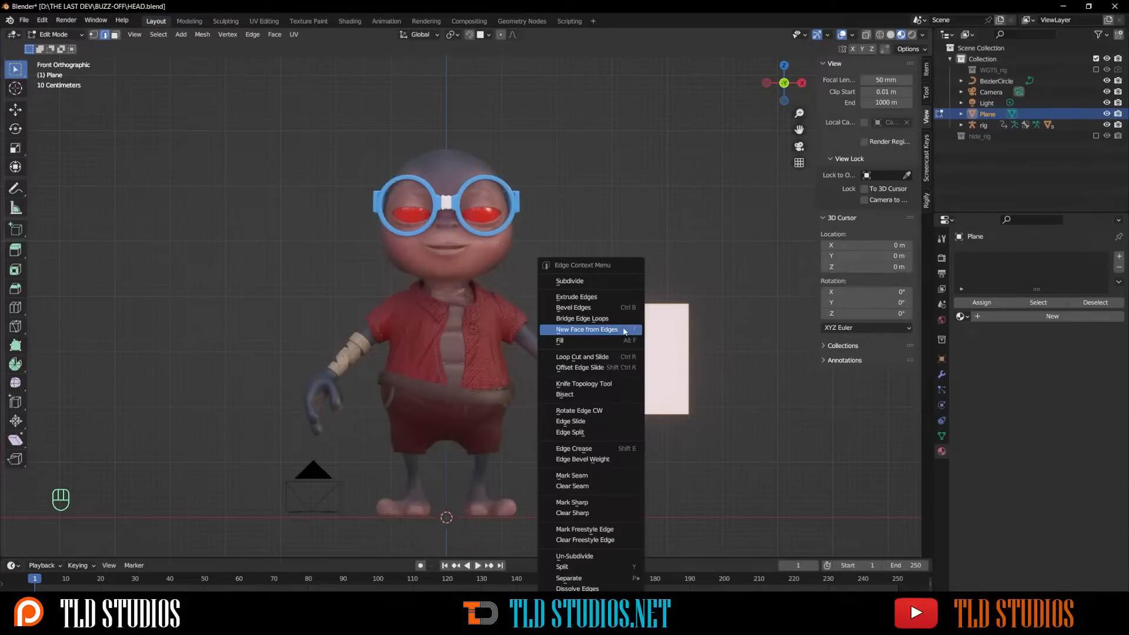
pyautogui.click(607, 285)
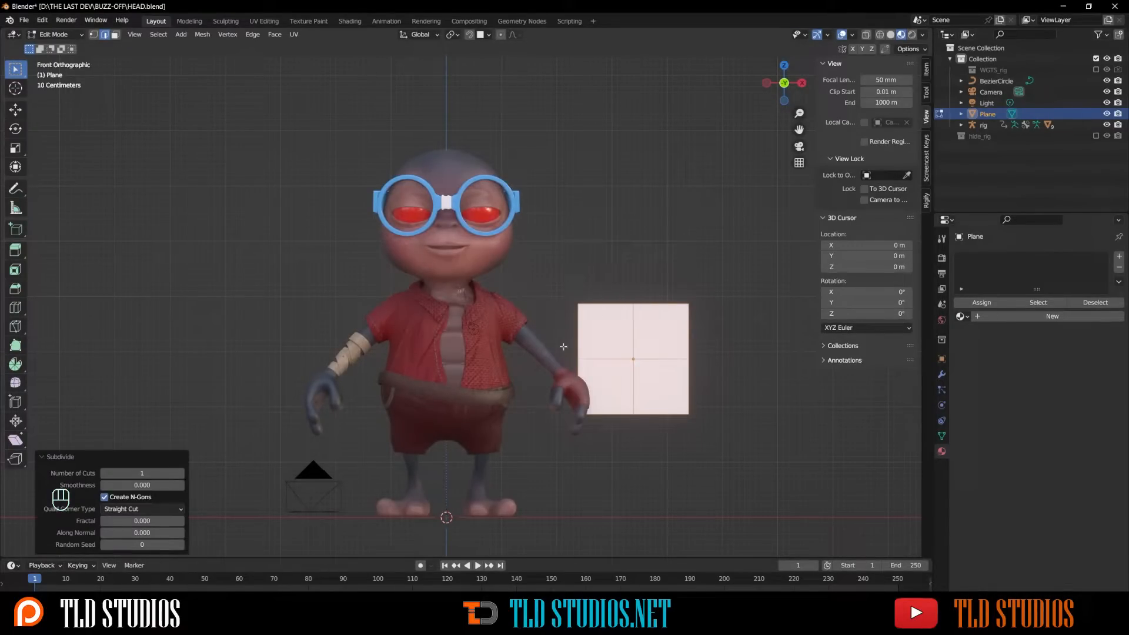
pyautogui.click(152, 474)
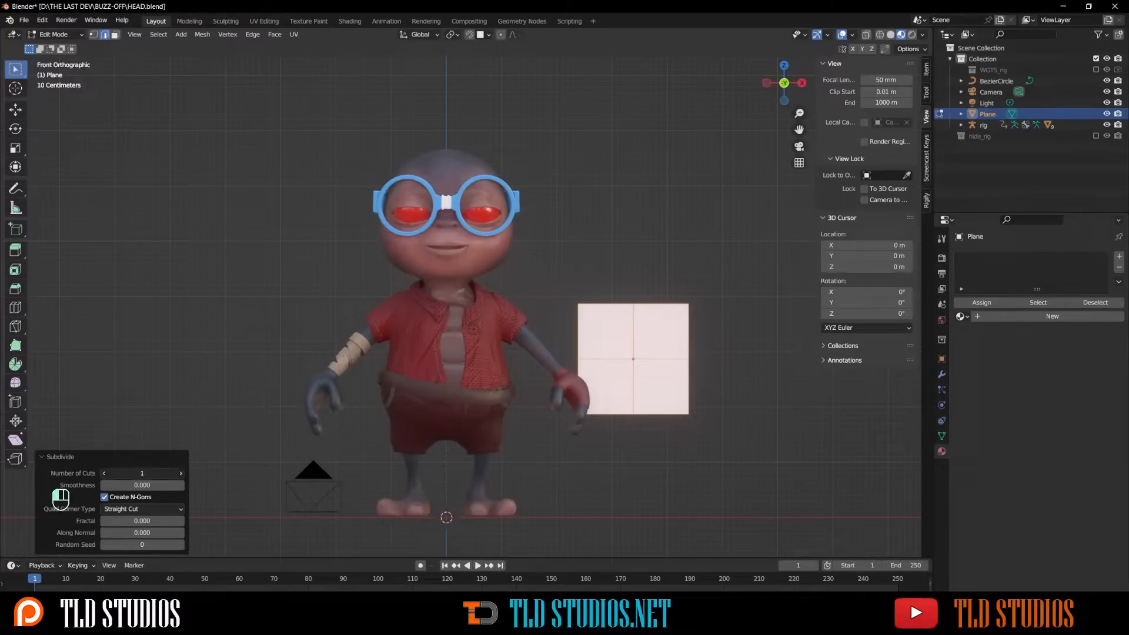
pyautogui.moveTo(152, 473)
pyautogui.mouseDown()
pyautogui.moveTo(172, 473)
pyautogui.moveTo(162, 474)
pyautogui.mouseUp()
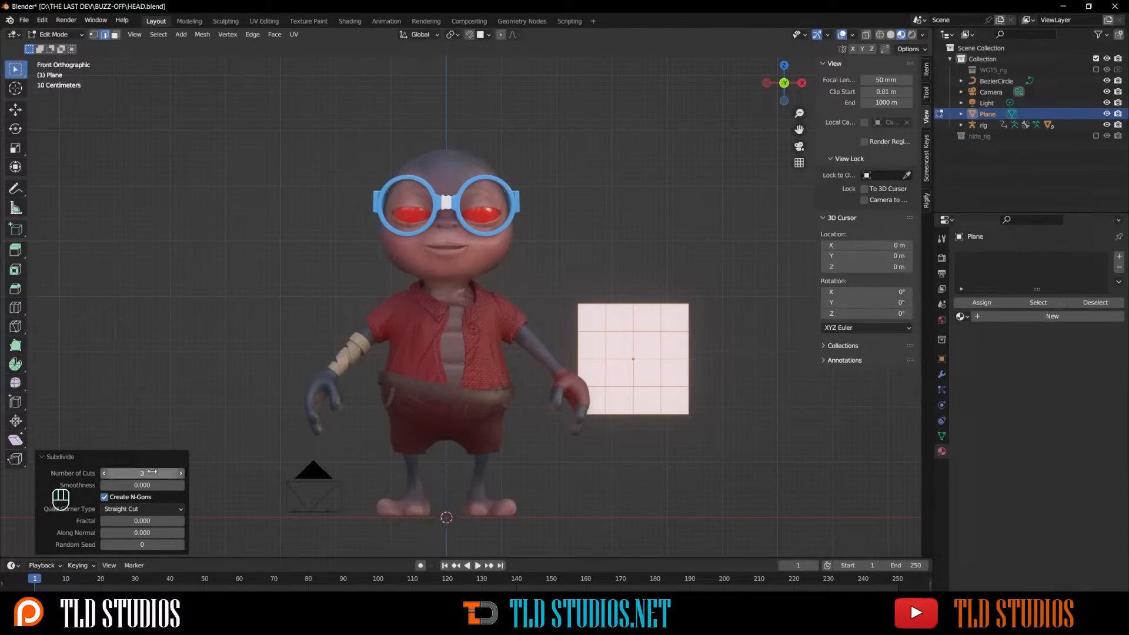
# In vertex select mode, move the plane's upper-left corner vertex about -0.53 m along X and 0.90 m along Z
pyautogui.click(94, 35)
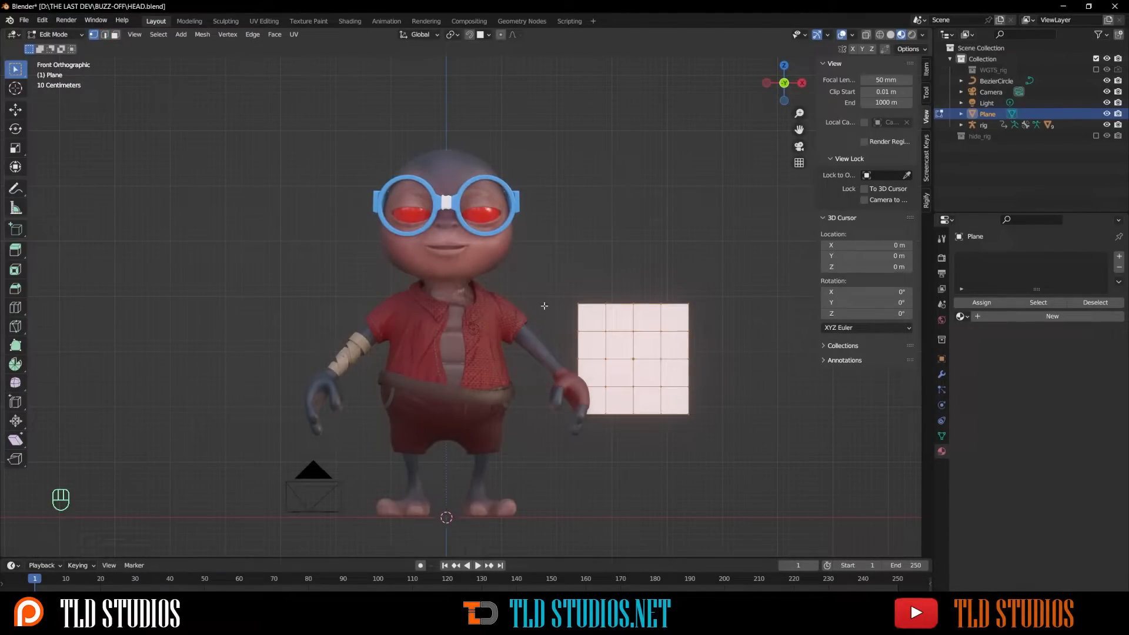
pyautogui.click(575, 313)
pyautogui.click(572, 293)
pyautogui.press('g')
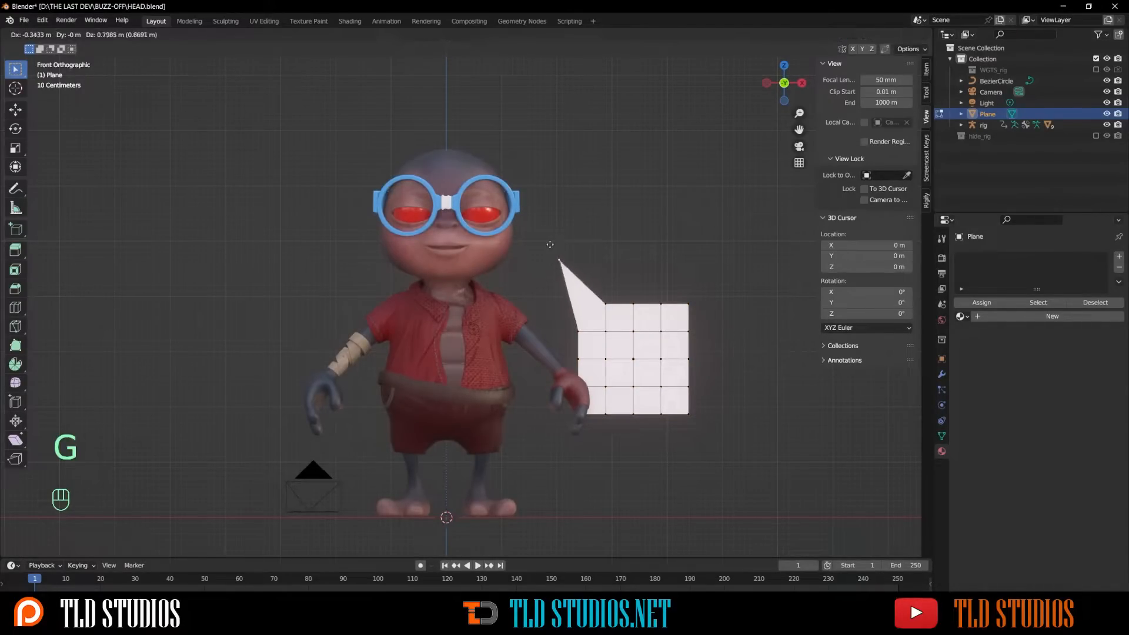
pyautogui.click(540, 242)
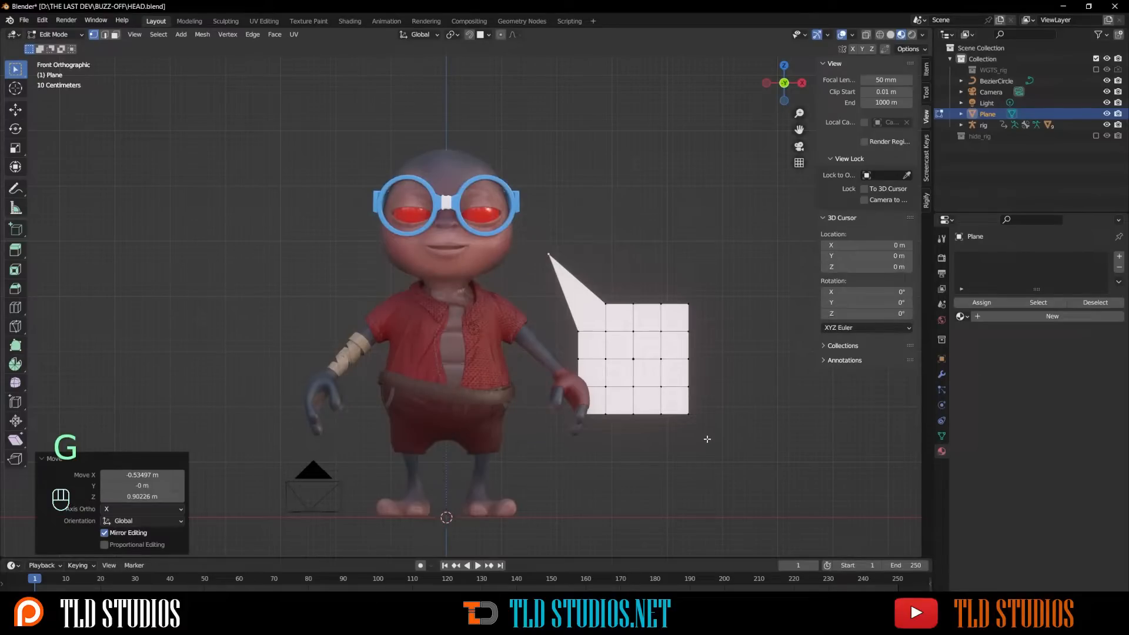
# Pull the plane's lower-right corner down and outward, and lower the two neighbouring bottom-edge vertices to form a slanted edge
pyautogui.click(686, 415)
pyautogui.press('g')
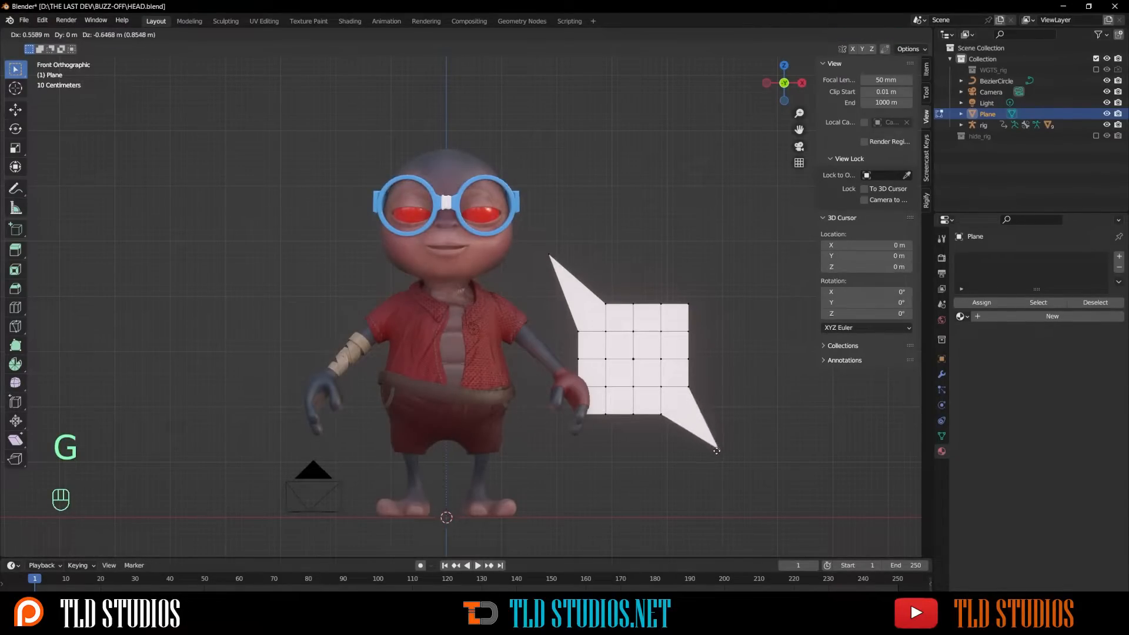
pyautogui.click(659, 416)
pyautogui.press('g')
pyautogui.click(660, 444)
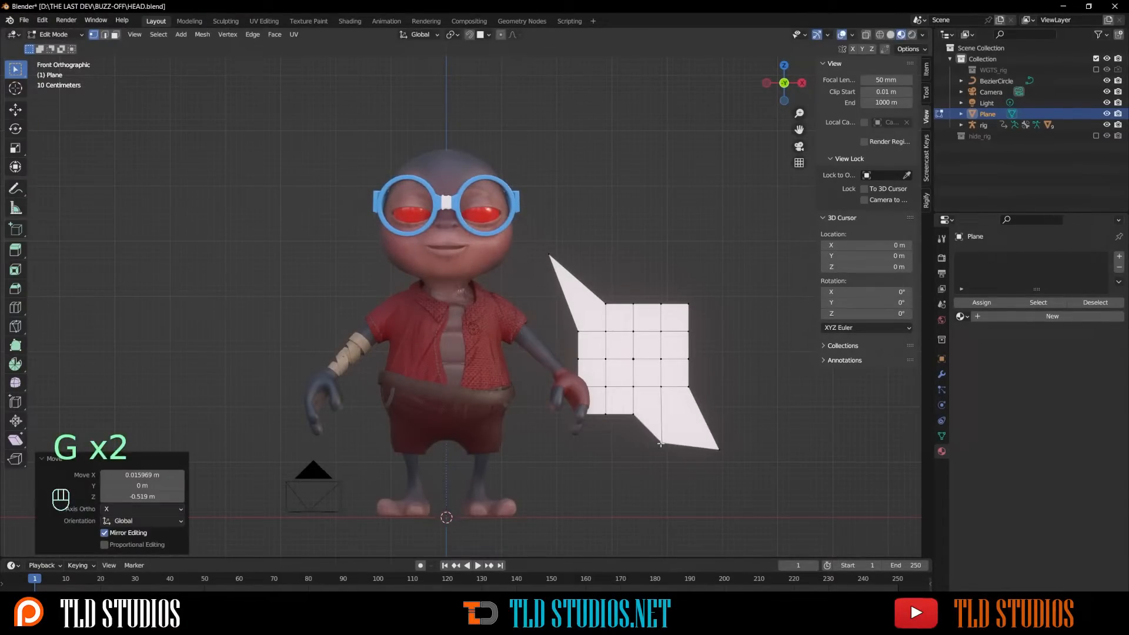
pyautogui.click(632, 416)
pyautogui.press('g')
pyautogui.click(630, 435)
# Move the three middle vertices of the plane's right edge outward to form a smooth slope toward the lower-right corner
pyautogui.click(688, 386)
pyautogui.press('g')
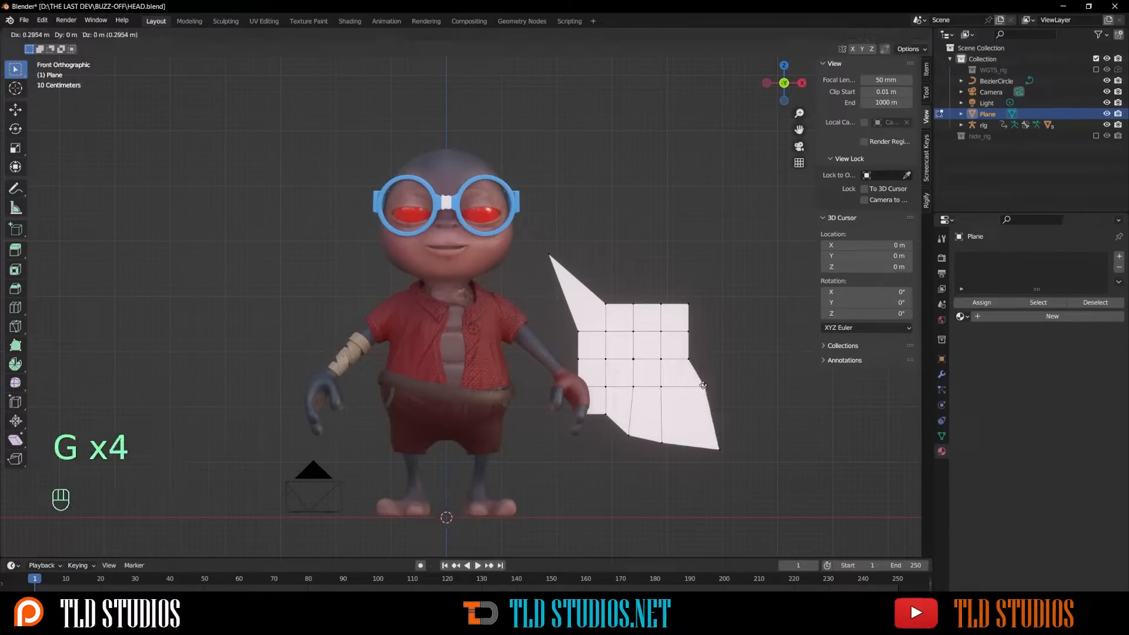
pyautogui.click(702, 385)
pyautogui.click(688, 359)
pyautogui.press('g')
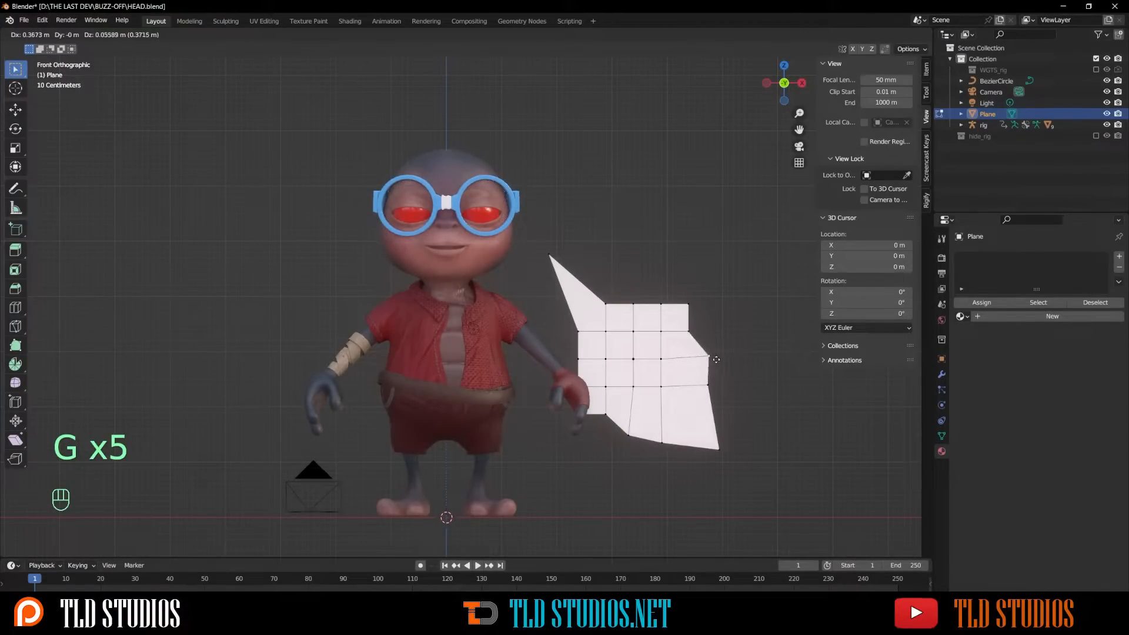
pyautogui.click(717, 359)
pyautogui.click(711, 386)
pyautogui.press('g')
pyautogui.click(721, 387)
pyautogui.click(695, 333)
pyautogui.press('g')
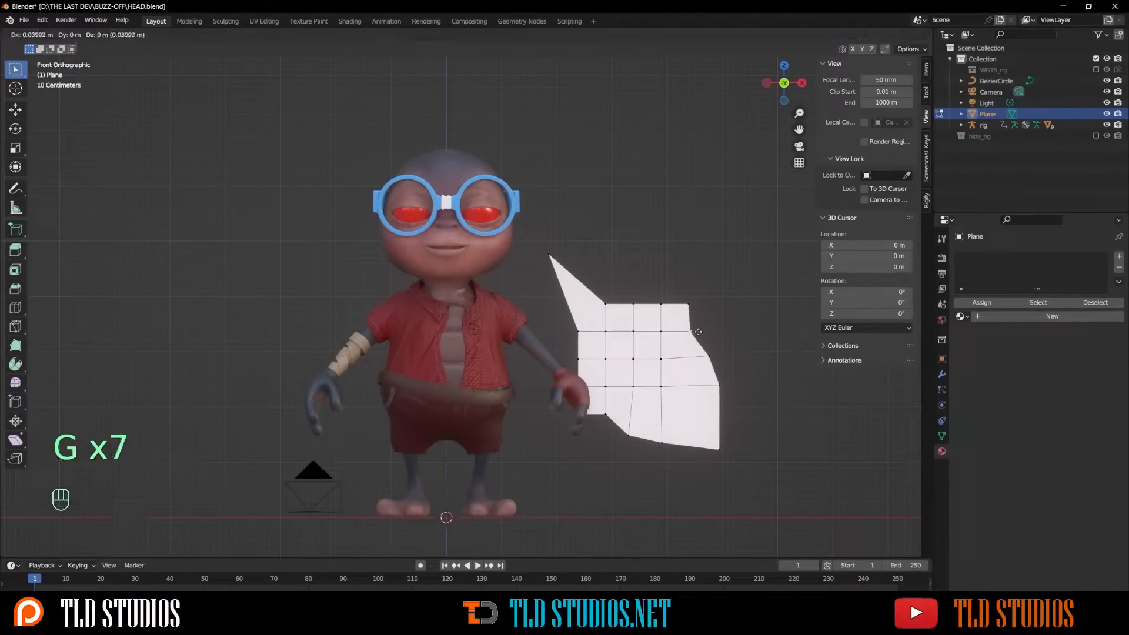
pyautogui.click(700, 332)
# Raise the top-edge vertex next to the upper-left corner and pull the two left-edge vertices below that corner outward and up
pyautogui.click(606, 304)
pyautogui.press('g')
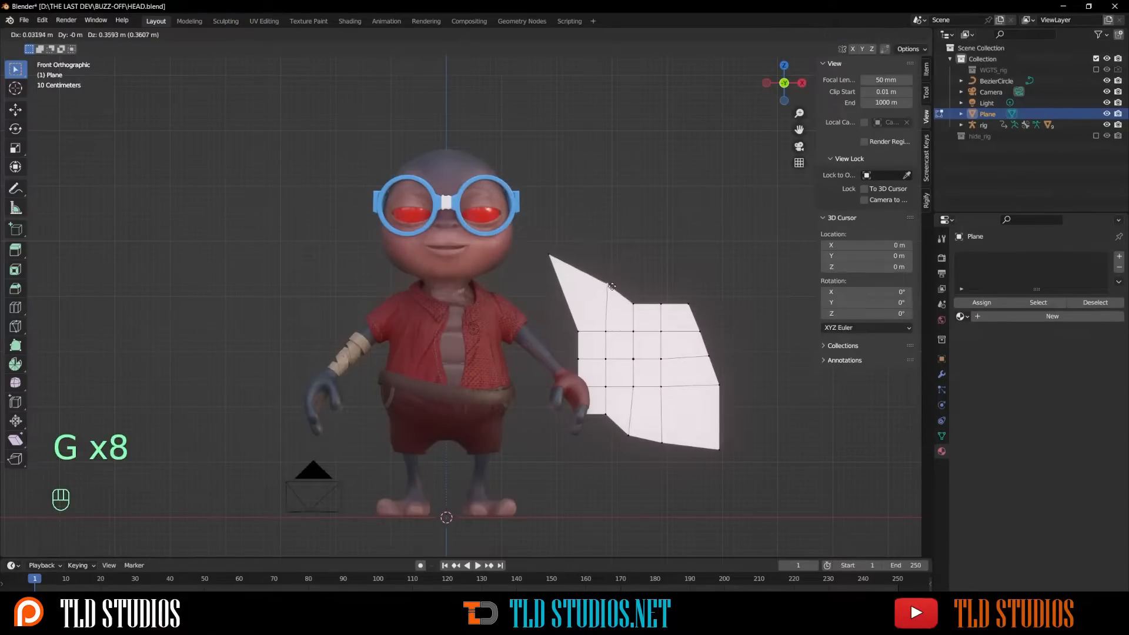
pyautogui.click(605, 328)
pyautogui.press('g')
pyautogui.click(556, 316)
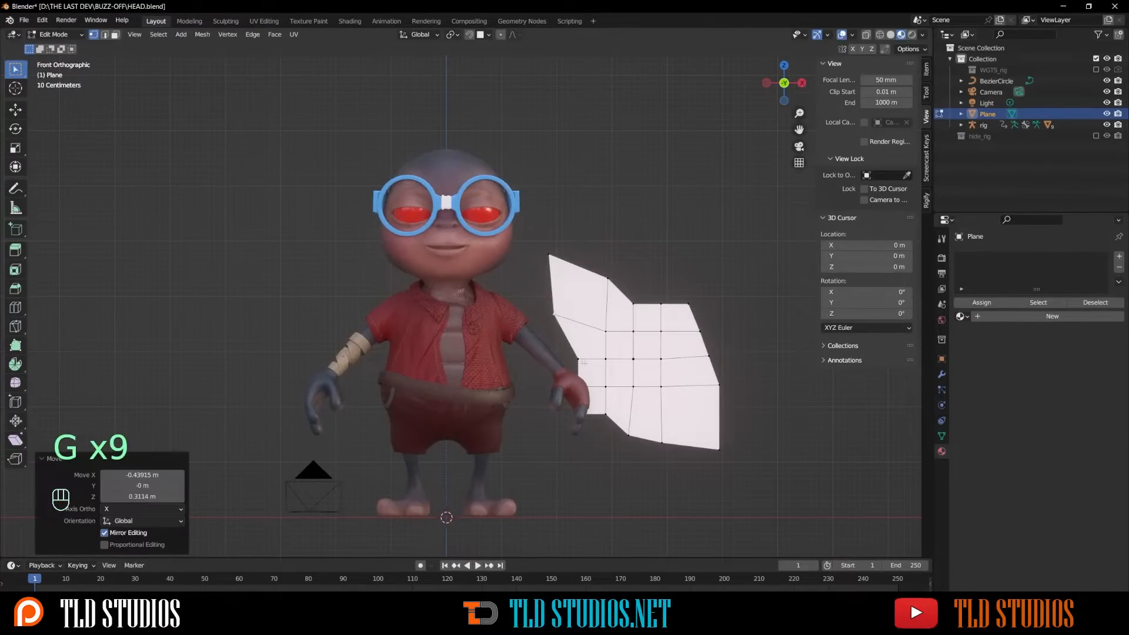
pyautogui.click(578, 358)
pyautogui.press('g')
pyautogui.click(560, 351)
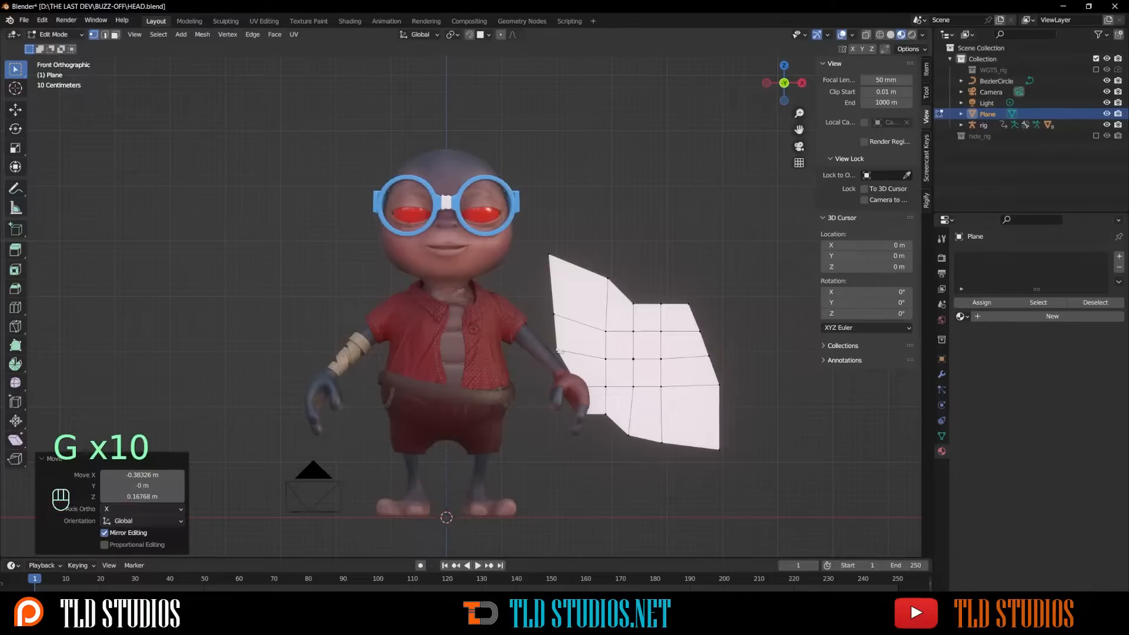
# Adjust the bottom-edge vertex nearest the lower-left corner down and slightly left to smooth the plane's lower outline
pyautogui.click(604, 414)
pyautogui.press('g')
pyautogui.click(585, 406)
pyautogui.press('g')
pyautogui.click(607, 427)
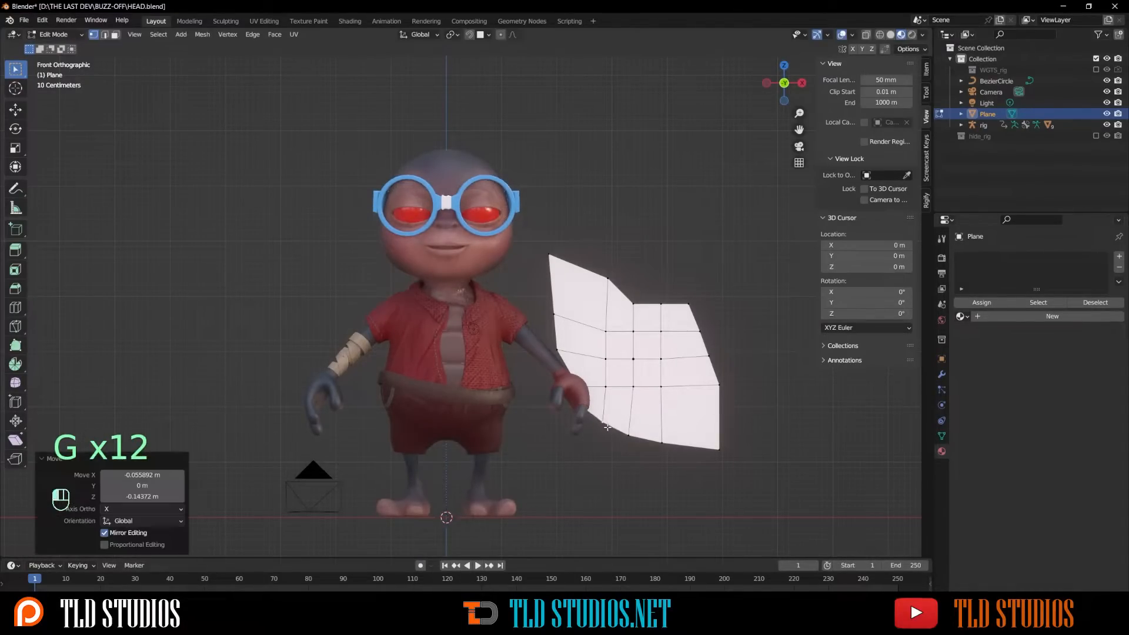
# Shift the three inner vertices of the plane's left interior column to the left so they follow the reshaped outline
pyautogui.click(607, 334)
pyautogui.press('g')
pyautogui.click(590, 306)
pyautogui.click(607, 356)
pyautogui.press('g')
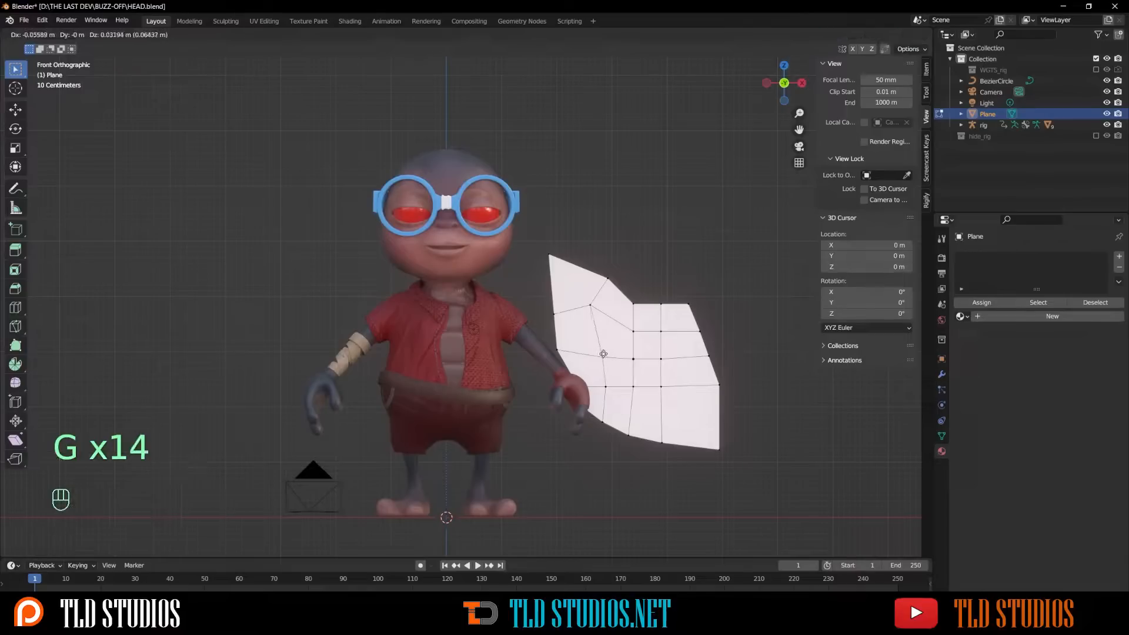
pyautogui.click(592, 351)
pyautogui.click(606, 387)
pyautogui.press('g')
pyautogui.click(599, 386)
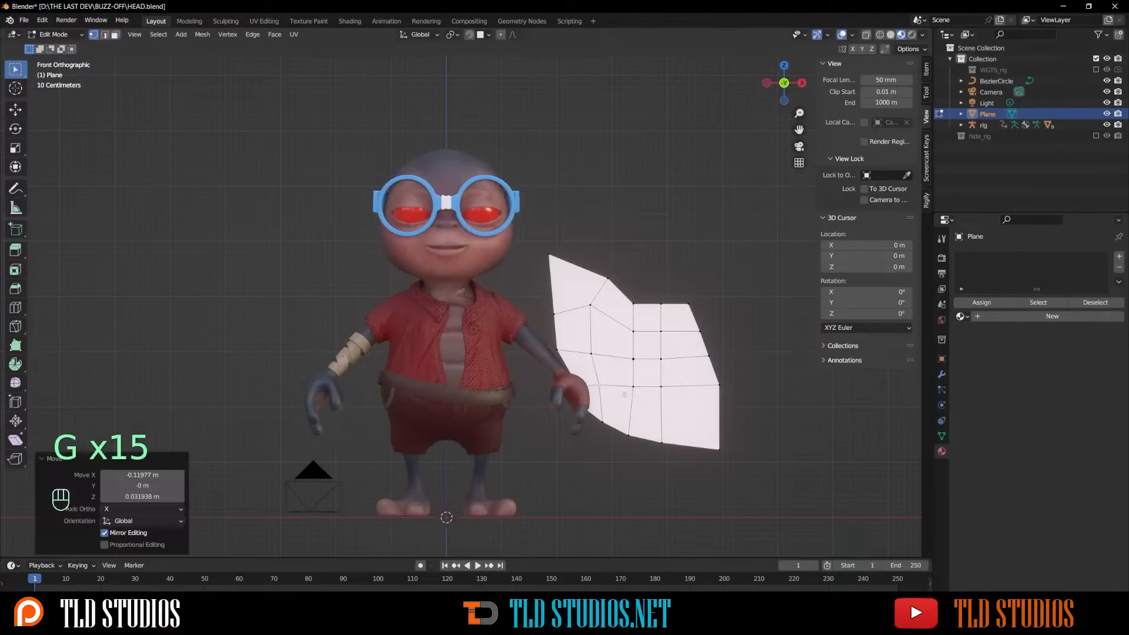
# Lower the middle and right vertices of the plane's bottom interior row, shifting the right one outward toward the lower-right corner
pyautogui.click(632, 387)
pyautogui.press('g')
pyautogui.click(636, 402)
pyautogui.click(661, 387)
pyautogui.press('g')
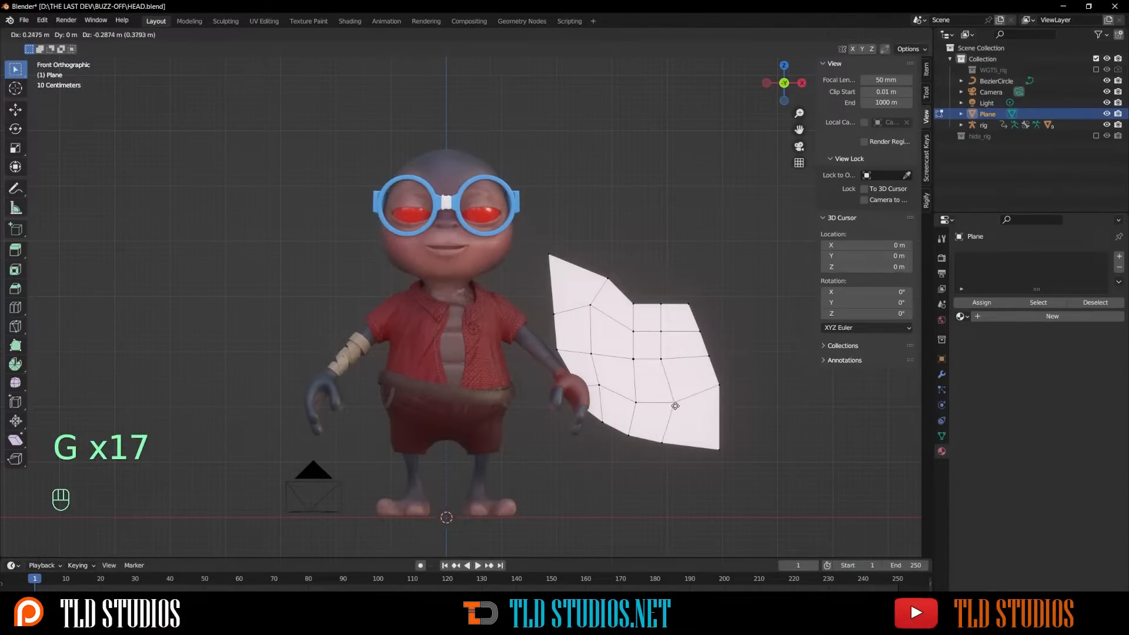
pyautogui.click(676, 406)
# Shift the middle and upper vertices of the plane's right interior column to the right, raising the upper one slightly
pyautogui.click(661, 359)
pyautogui.press('g')
pyautogui.click(685, 360)
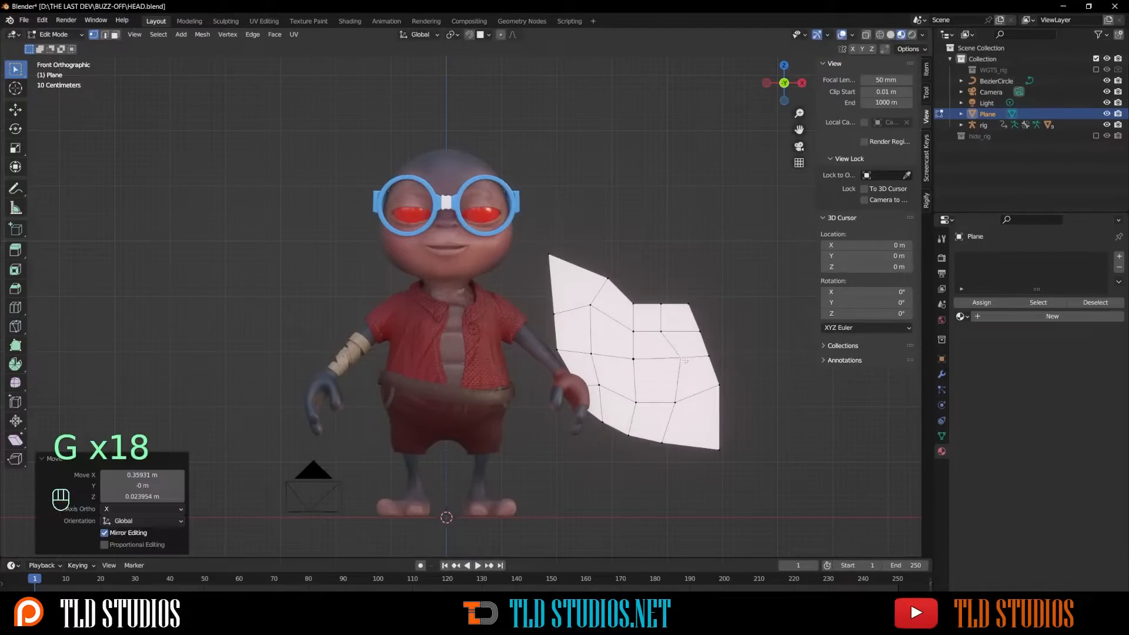
pyautogui.click(658, 331)
pyautogui.press('g')
pyautogui.click(657, 327)
# Nudge the upper vertex of the plane's middle interior column and the top-edge vertex above it slightly upward
pyautogui.click(630, 332)
pyautogui.press('g')
pyautogui.click(633, 314)
pyautogui.press('g')
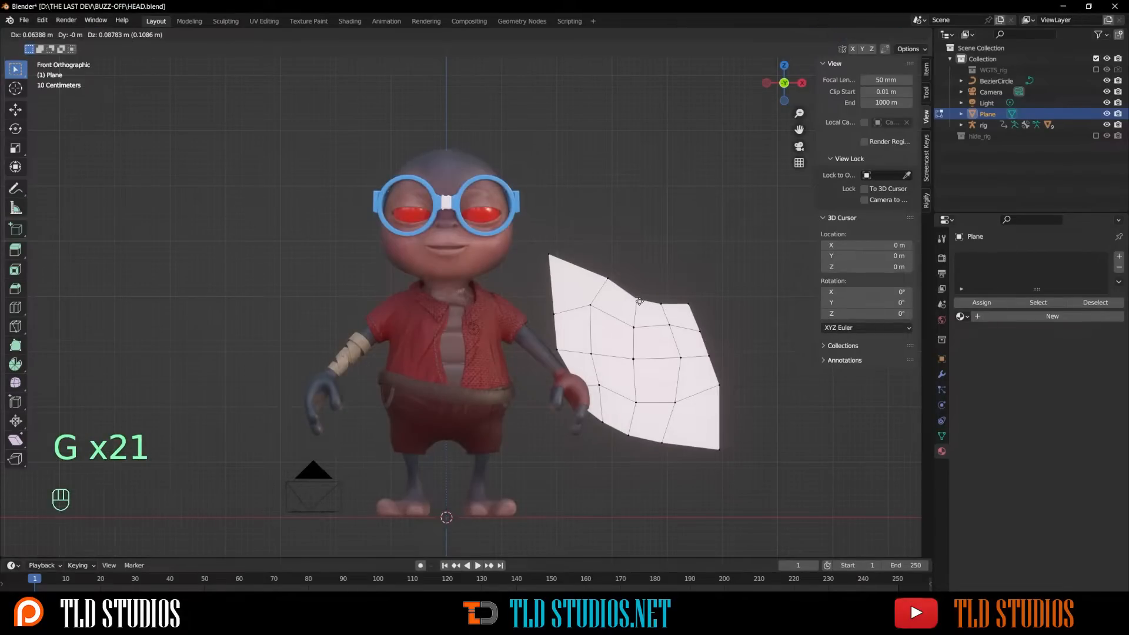
pyautogui.click(640, 299)
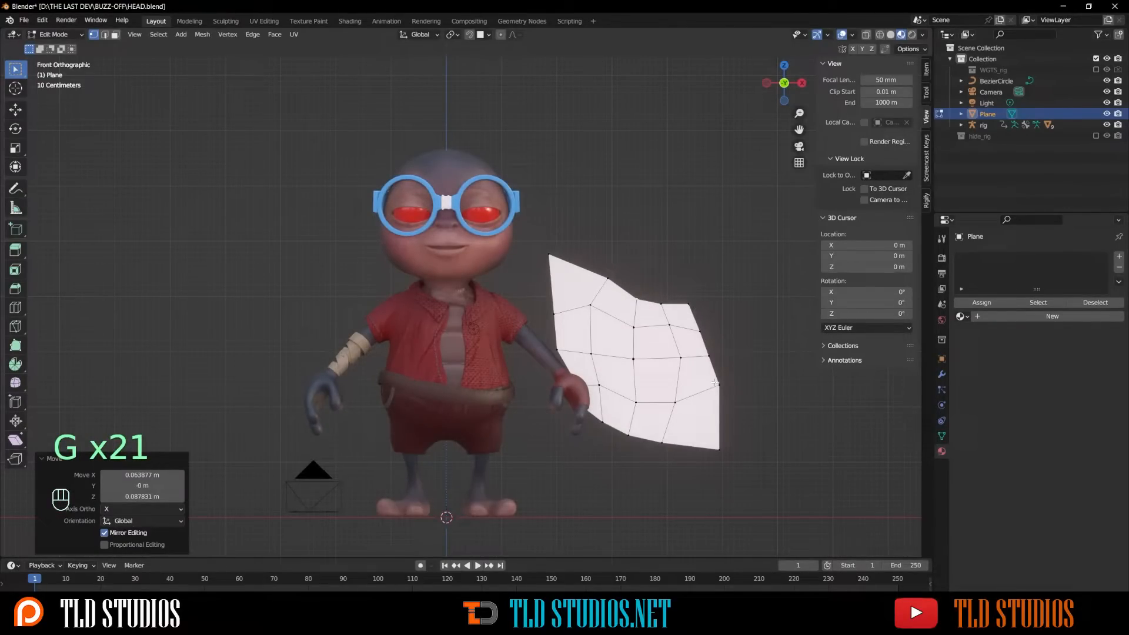
# Pull the middle and upper vertices of the plane's right edge outward and slightly up to round that side
pyautogui.click(709, 356)
pyautogui.press('g')
pyautogui.click(718, 354)
pyautogui.click(702, 329)
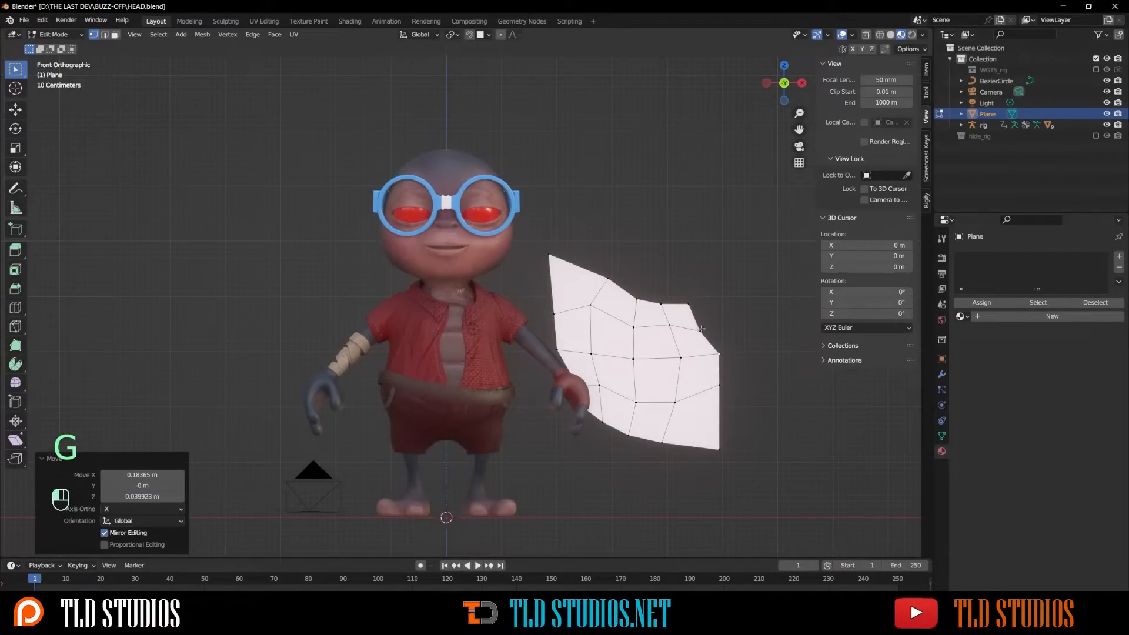
pyautogui.press('g')
pyautogui.click(710, 323)
# Move the plane's upper-right corner vertex inward and up, and shift the top-edge vertex beside it left and up
pyautogui.click(691, 304)
pyautogui.press('g')
pyautogui.click(667, 294)
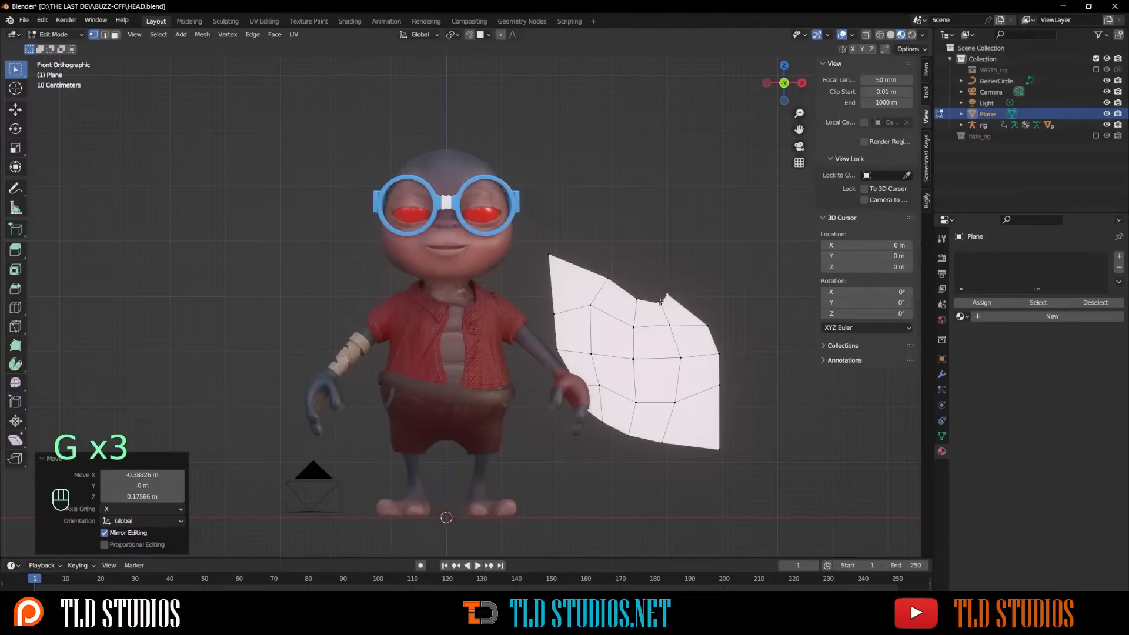
pyautogui.click(662, 303)
pyautogui.press('g')
pyautogui.click(651, 295)
# Move the middle top-edge vertex left and up and its left neighbour slightly left to straighten the slanted top edge
pyautogui.press('g')
pyautogui.click(626, 300)
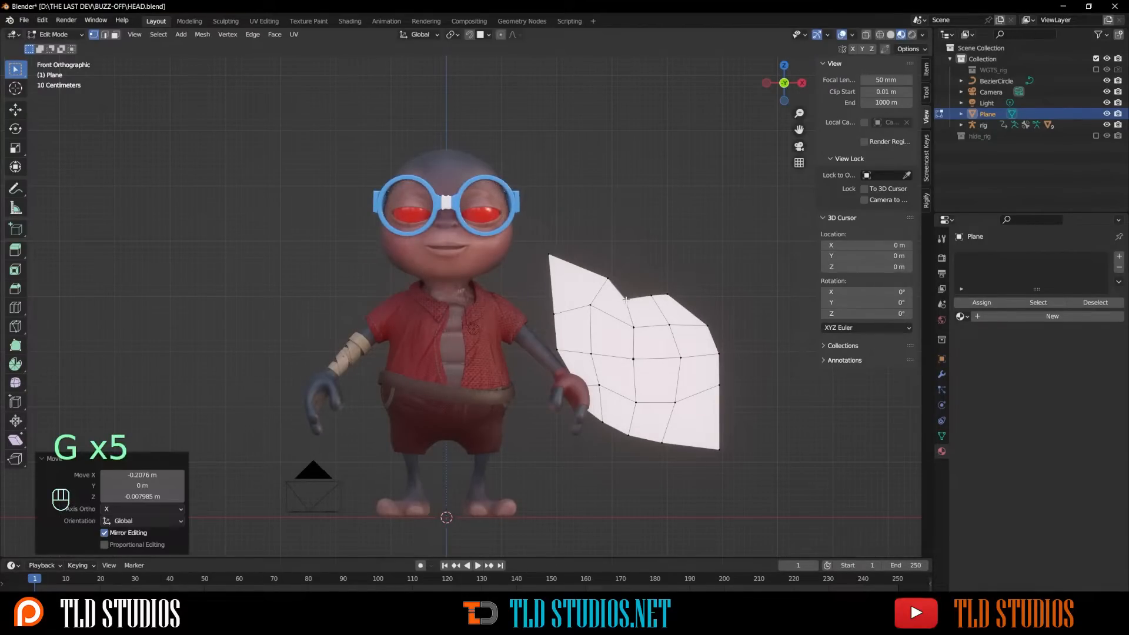
pyautogui.press('g')
pyautogui.click(625, 287)
pyautogui.click(606, 278)
pyautogui.press('g')
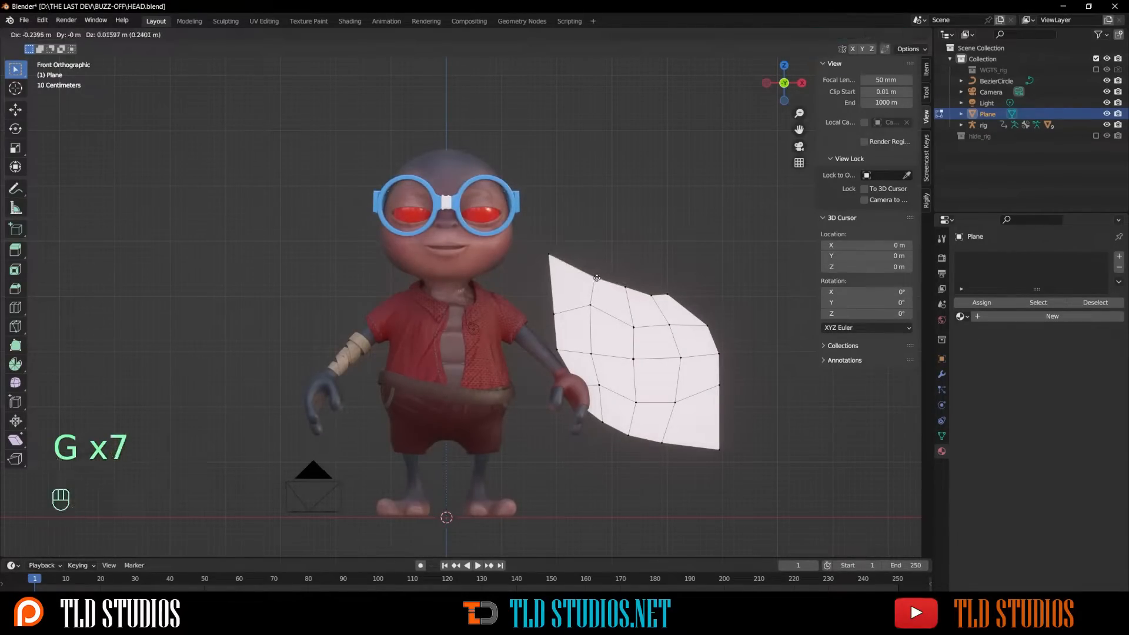
pyautogui.click(604, 288)
# Lower the upper-right interior vertex and move the upper-right corner vertex down and outward to smooth the top outline
pyautogui.click(672, 330)
pyautogui.press('g')
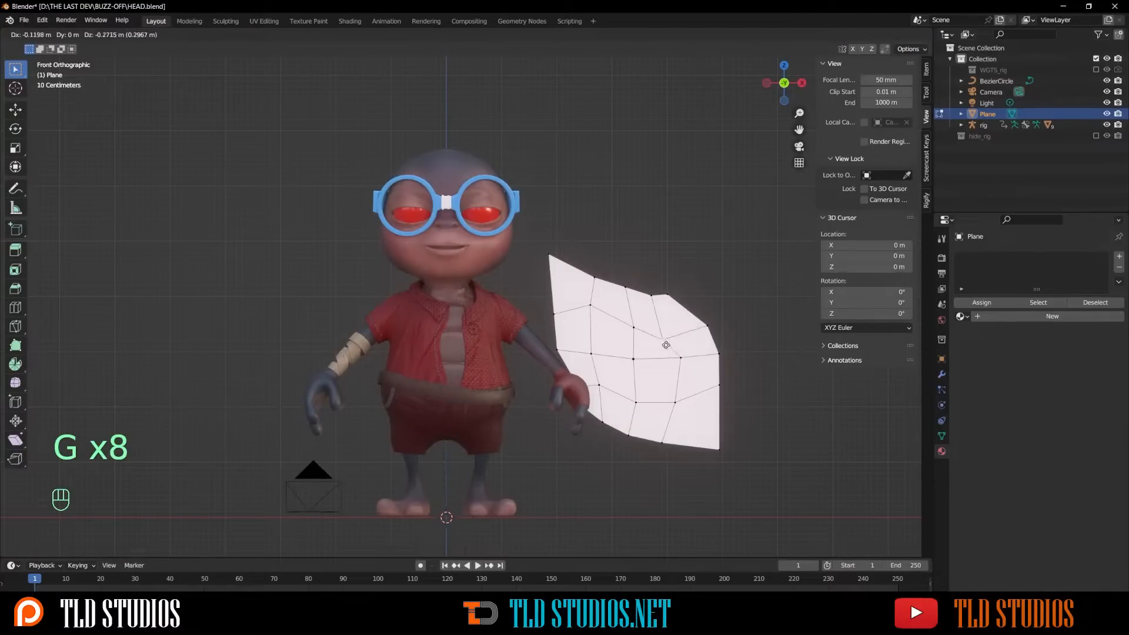
pyautogui.click(665, 343)
pyautogui.click(669, 301)
pyautogui.press('g')
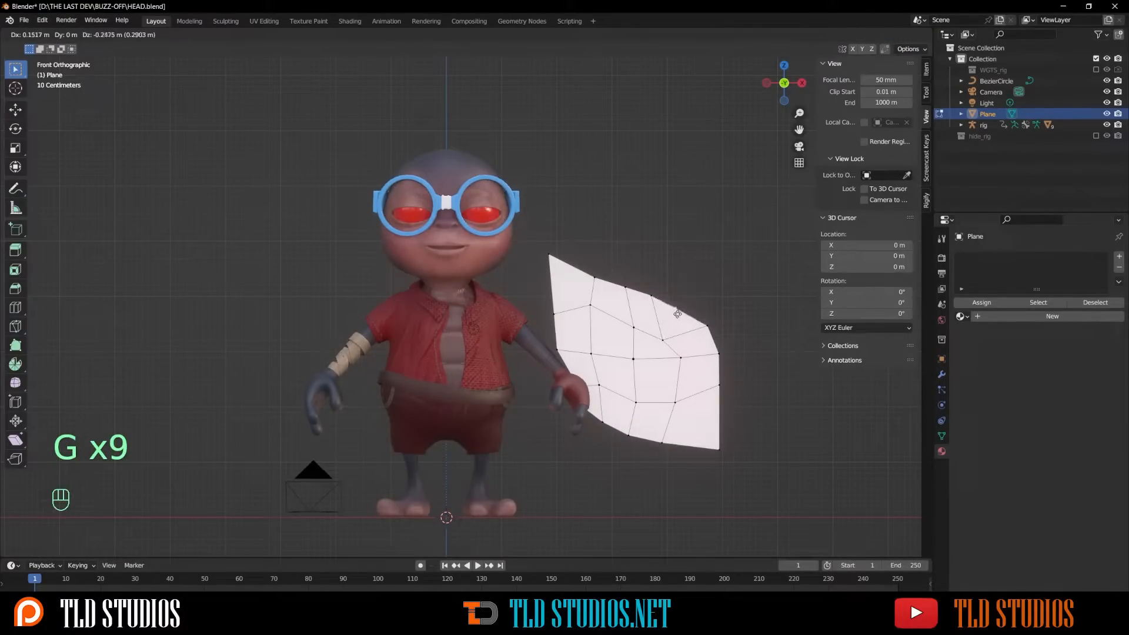
pyautogui.click(678, 312)
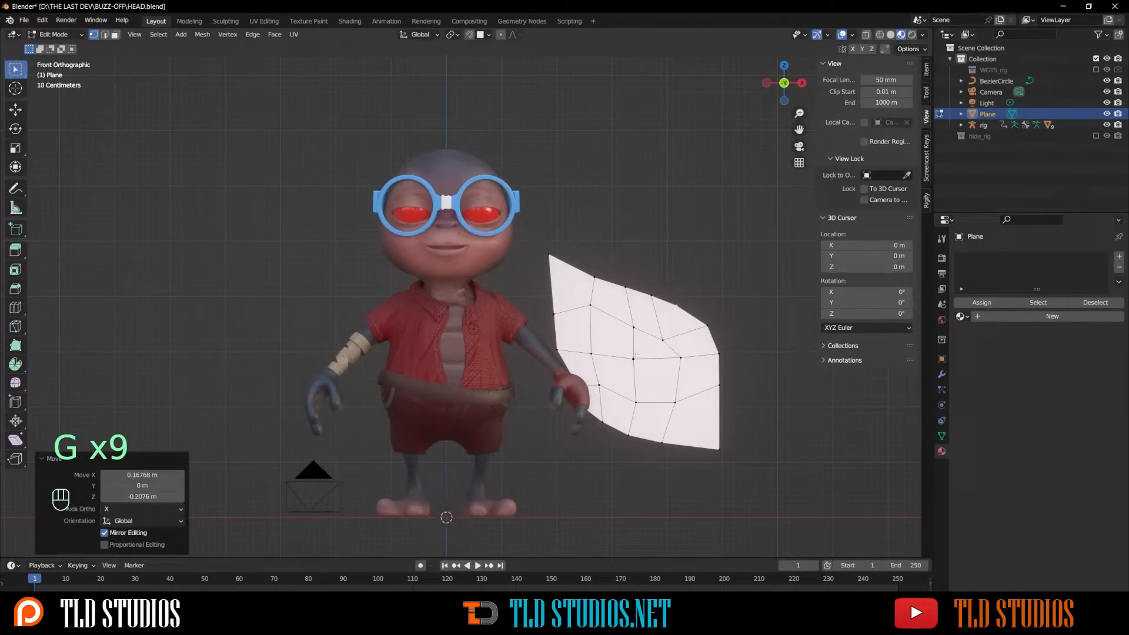
# Add a Subdivision Surface modifier to the plane in Object Mode and set its viewport levels to 2
pyautogui.press('Tab')
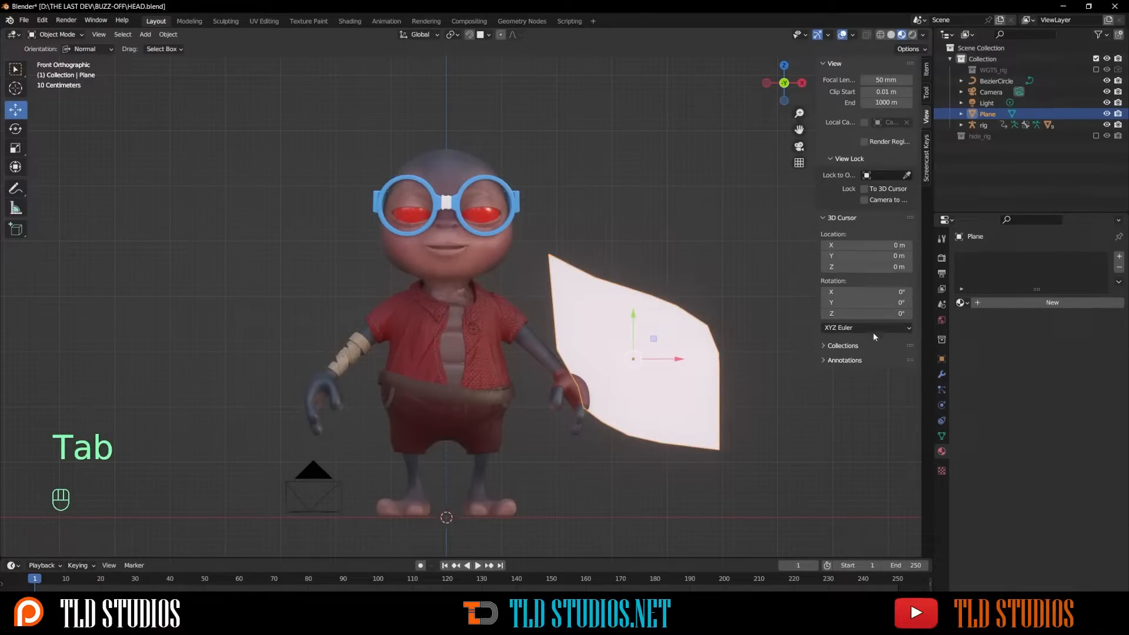
pyautogui.click(943, 376)
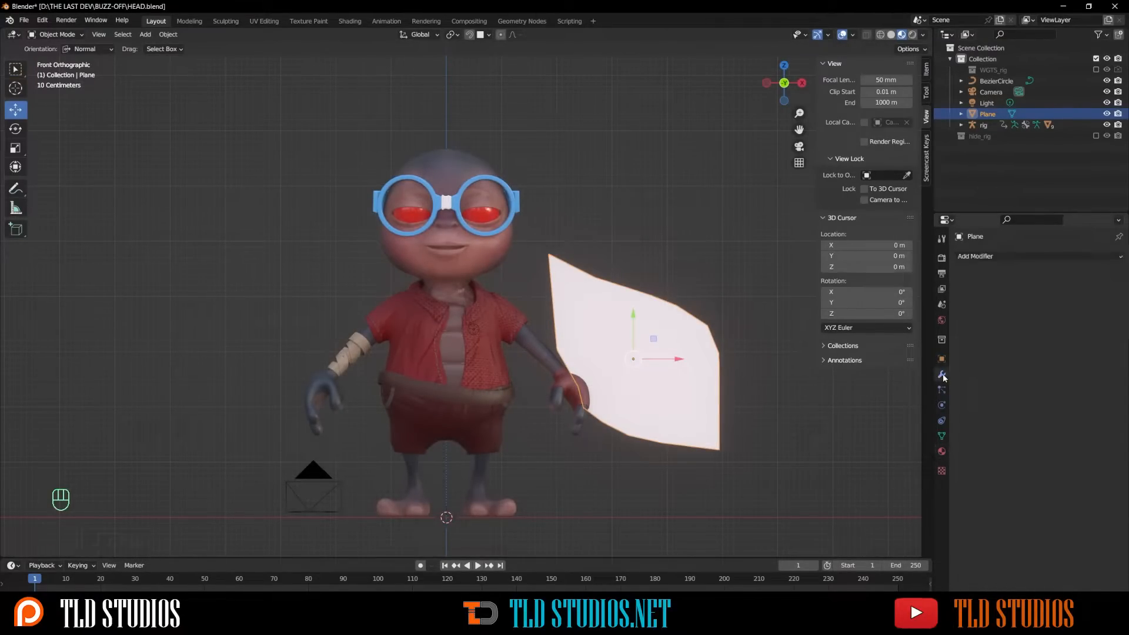
pyautogui.click(981, 258)
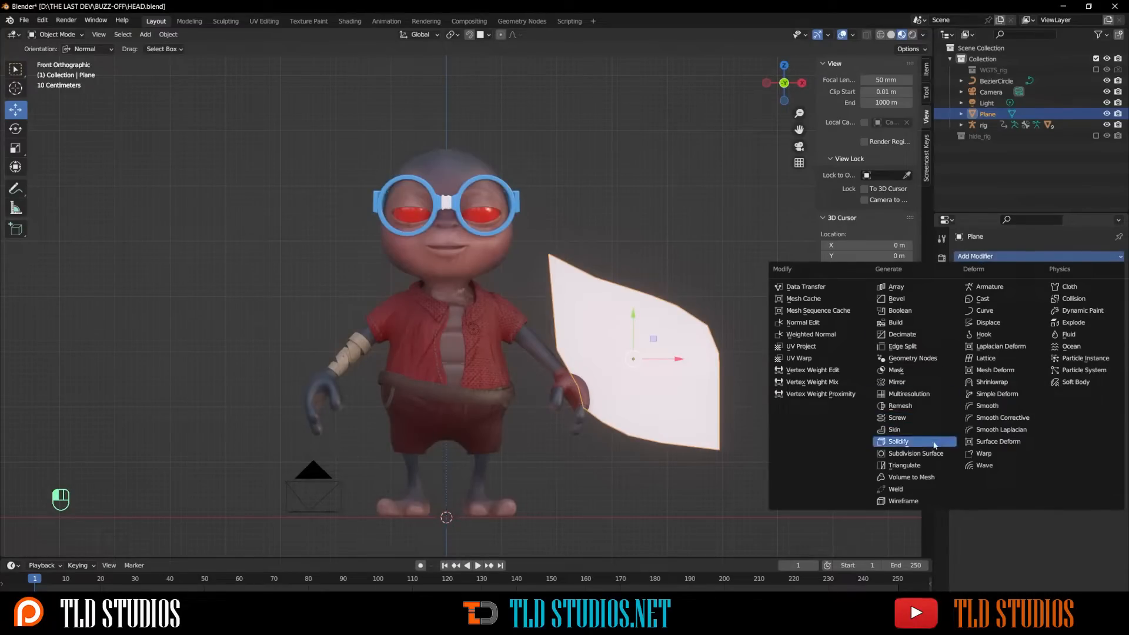
pyautogui.click(915, 453)
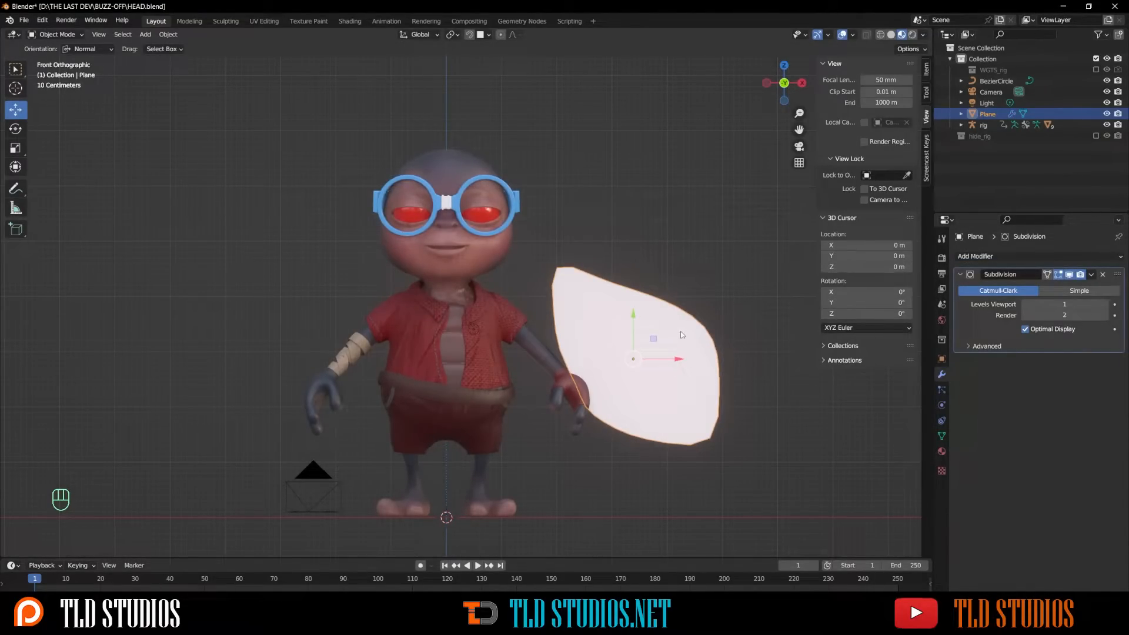
pyautogui.click(1105, 304)
# In Edit Mode, nudge the middle and lower vertices of the plane's left interior column right and up
pyautogui.press('Tab')
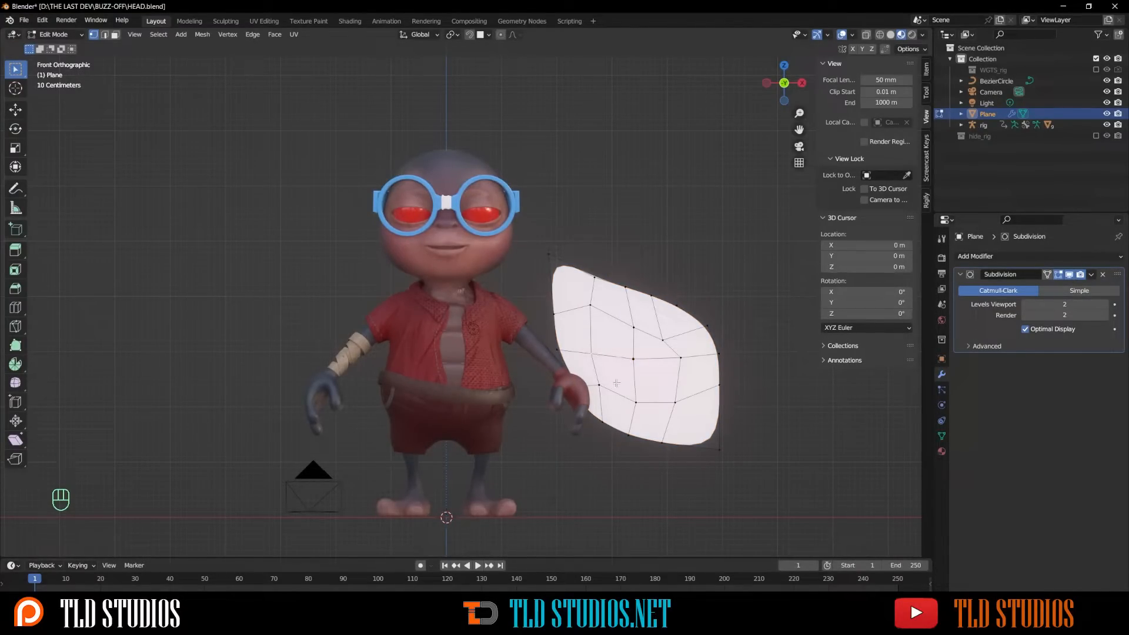
pyautogui.press('g')
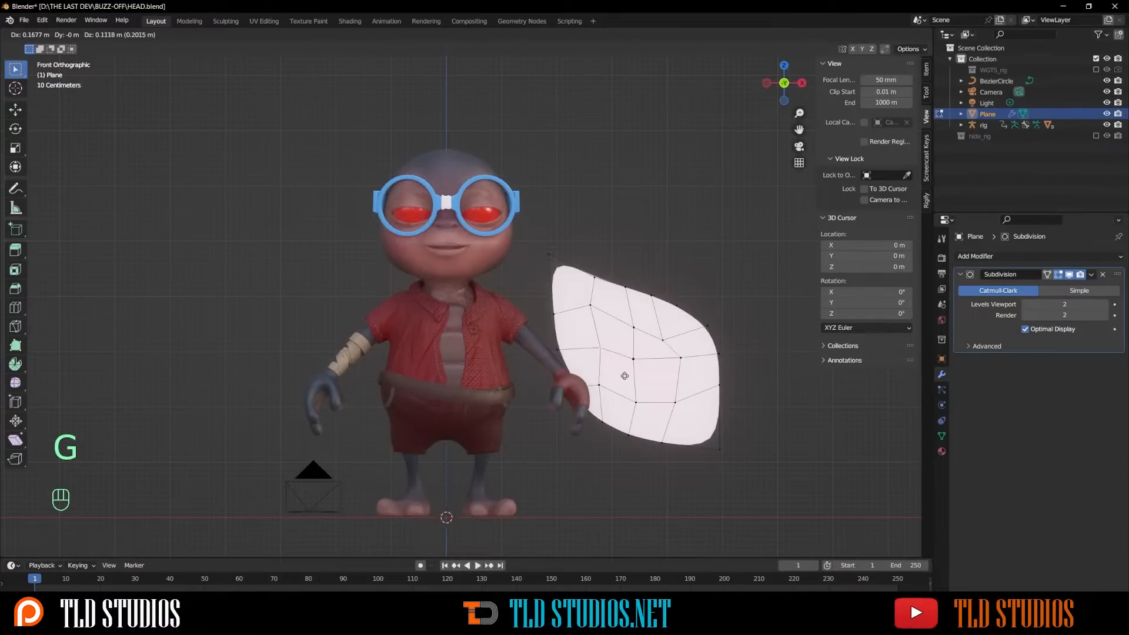
pyautogui.click(624, 376)
pyautogui.click(604, 387)
pyautogui.press('g')
pyautogui.click(608, 385)
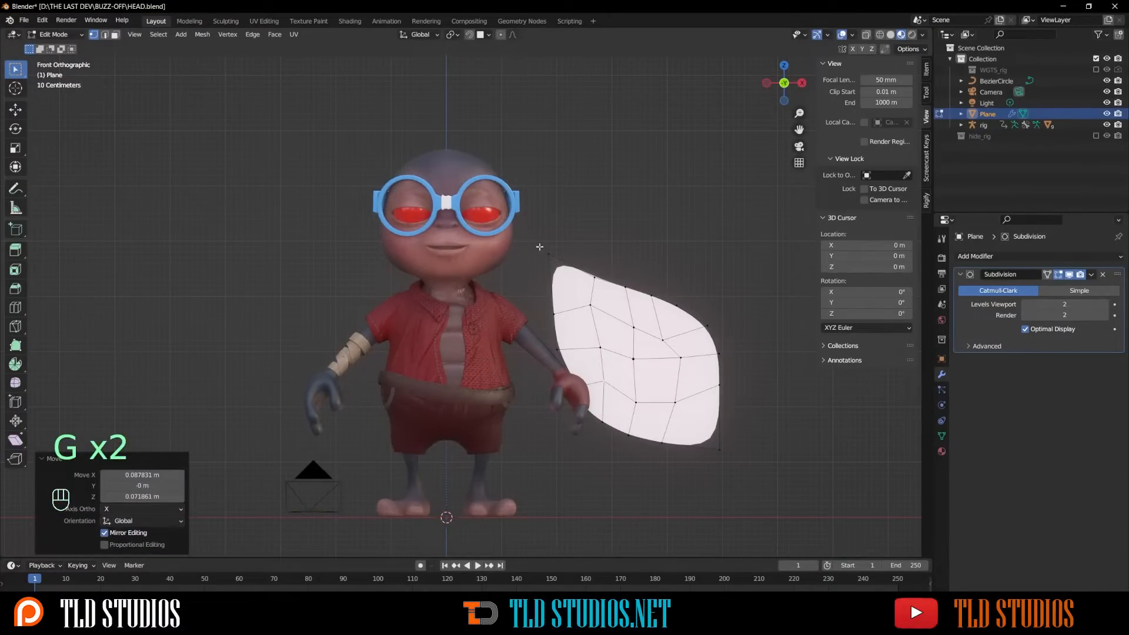
# With proportional editing enabled, shift the lower and middle vertices of the right interior column and the upper right-edge vertex inward
pyautogui.click(501, 34)
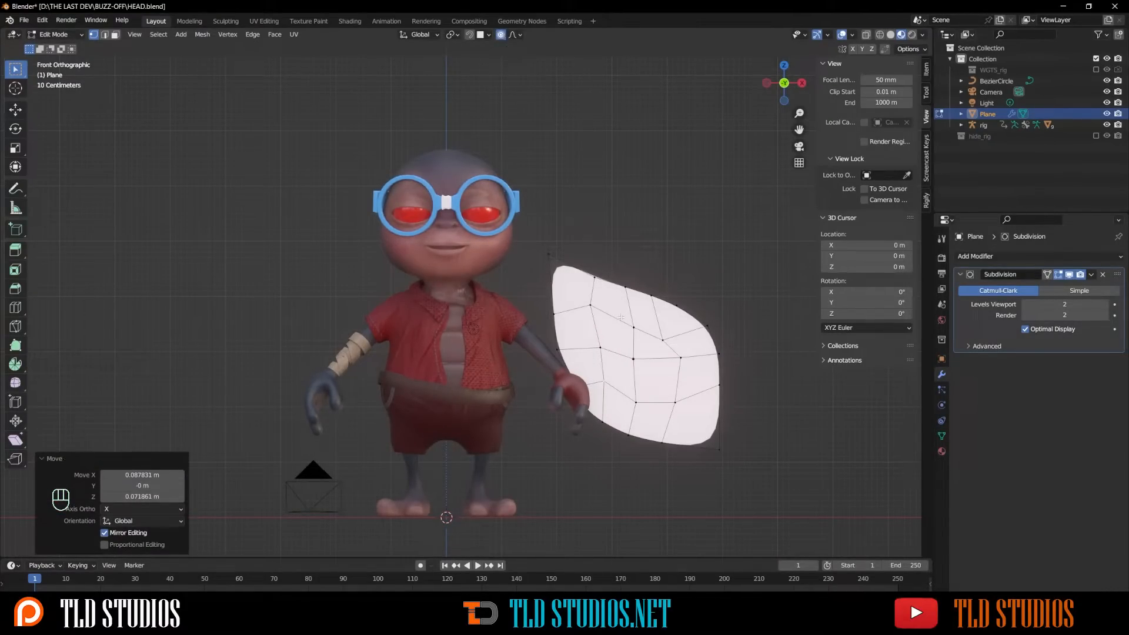
pyautogui.click(676, 404)
pyautogui.press('g')
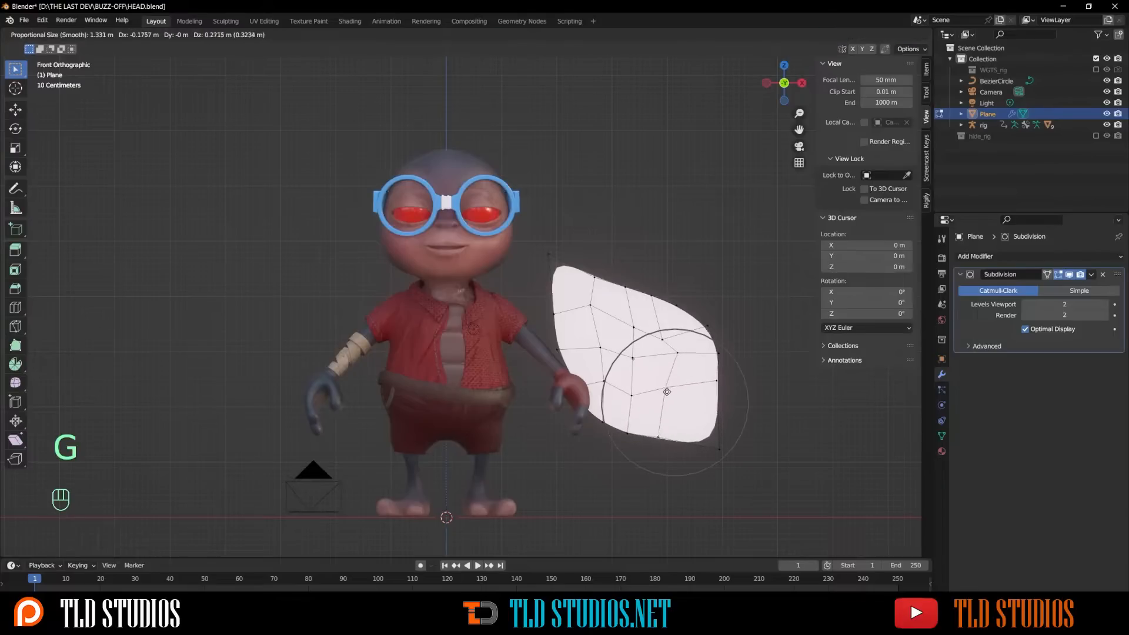
pyautogui.click(671, 395)
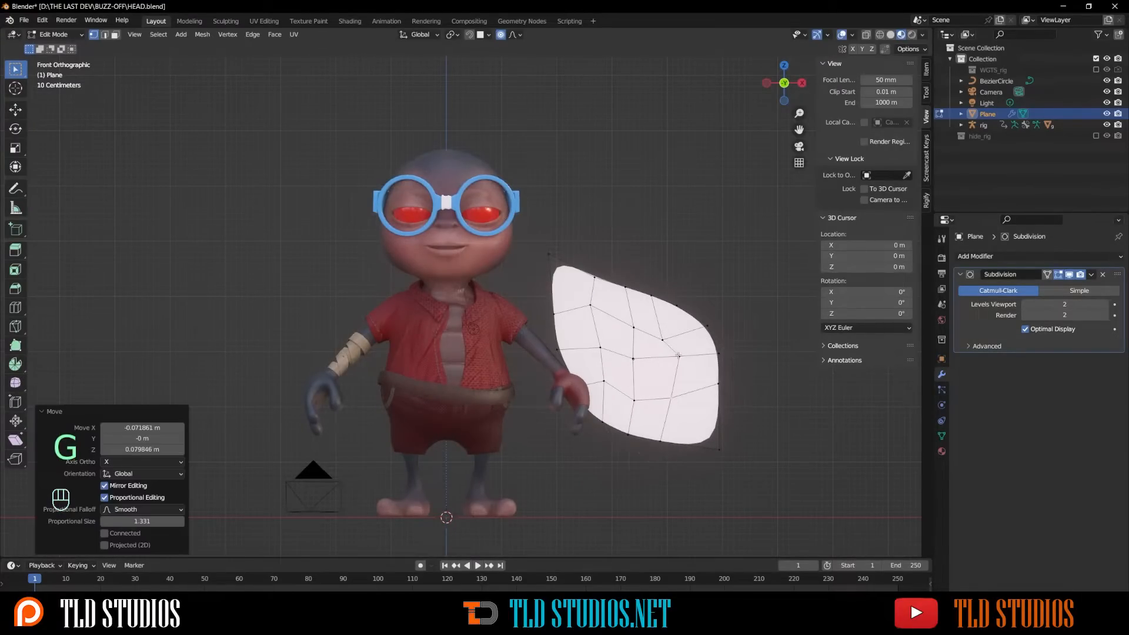
pyautogui.press('g')
pyautogui.click(656, 360)
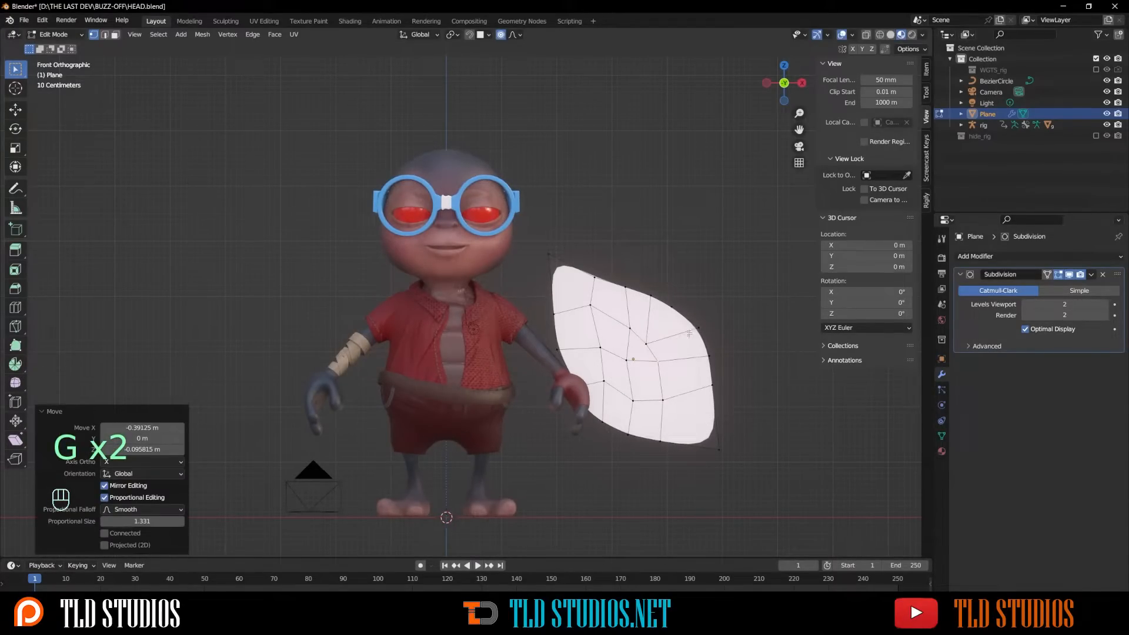
pyautogui.press('g')
# Slide the upper-middle interior vertex along its edge toward the upper left, and nudge the upper-left interior vertex upward
pyautogui.click(634, 328)
pyautogui.press('g')
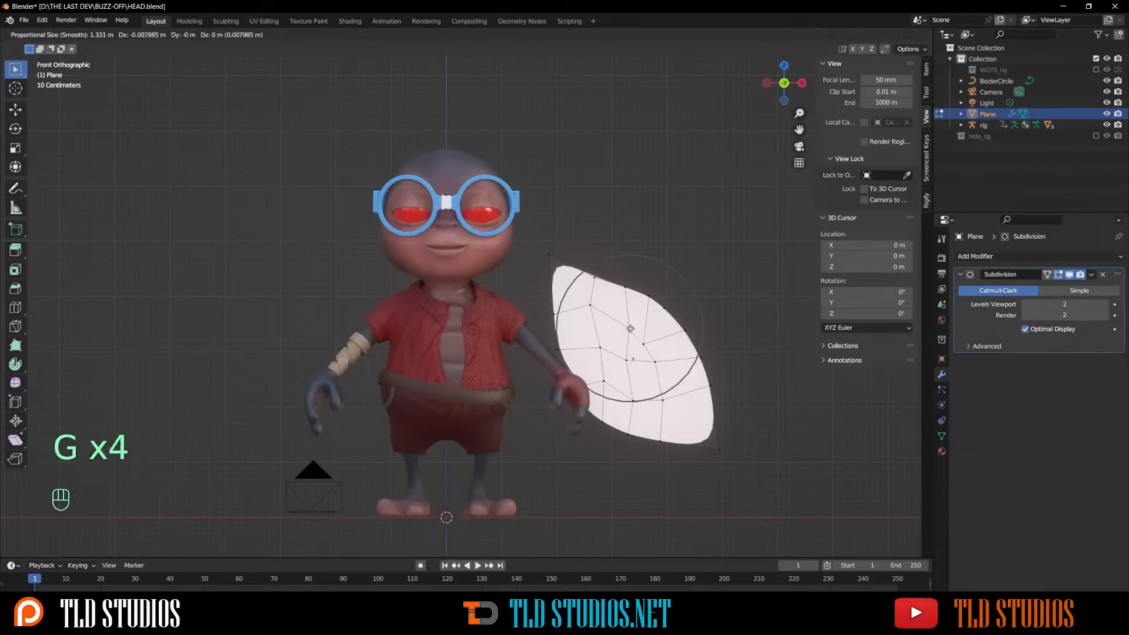
pyautogui.press('g')
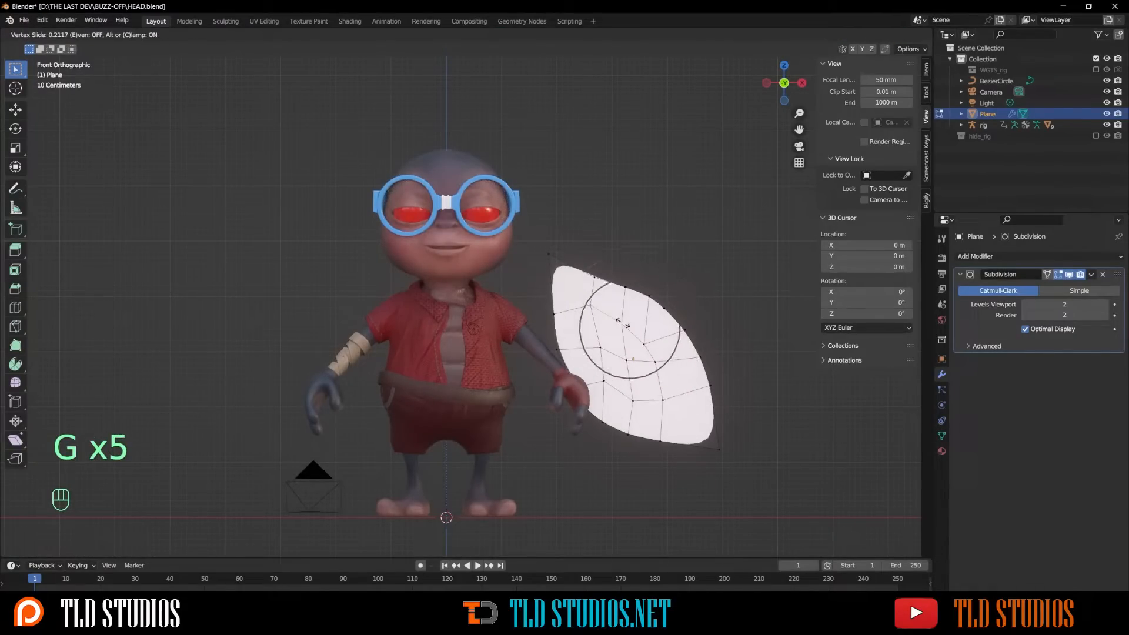
pyautogui.click(623, 323)
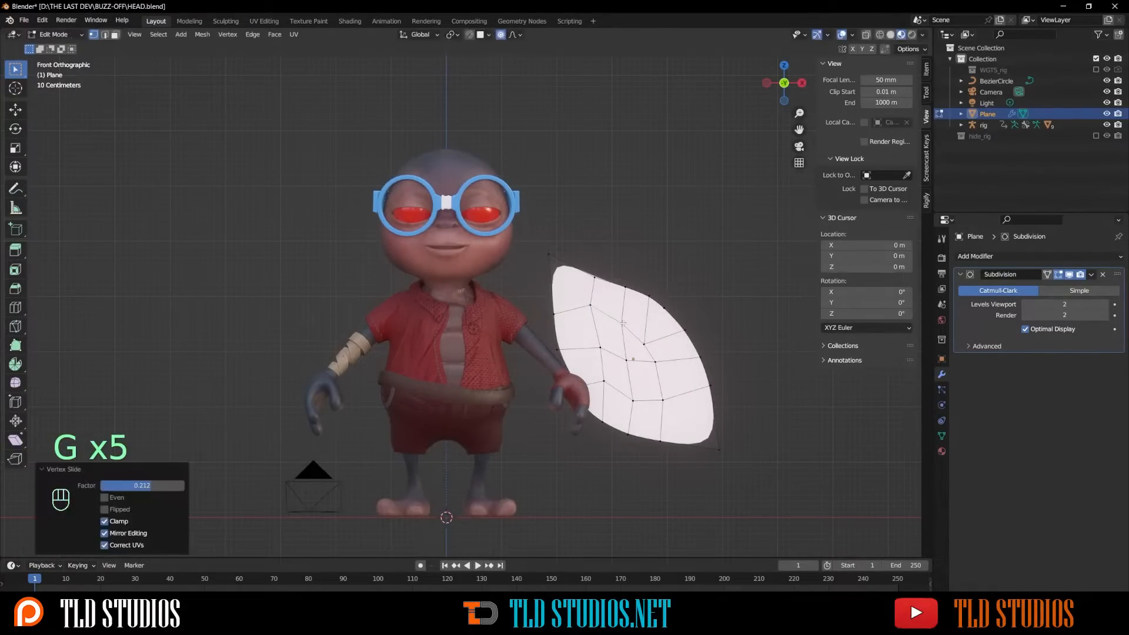
pyautogui.click(592, 310)
pyautogui.press('g')
pyautogui.click(592, 306)
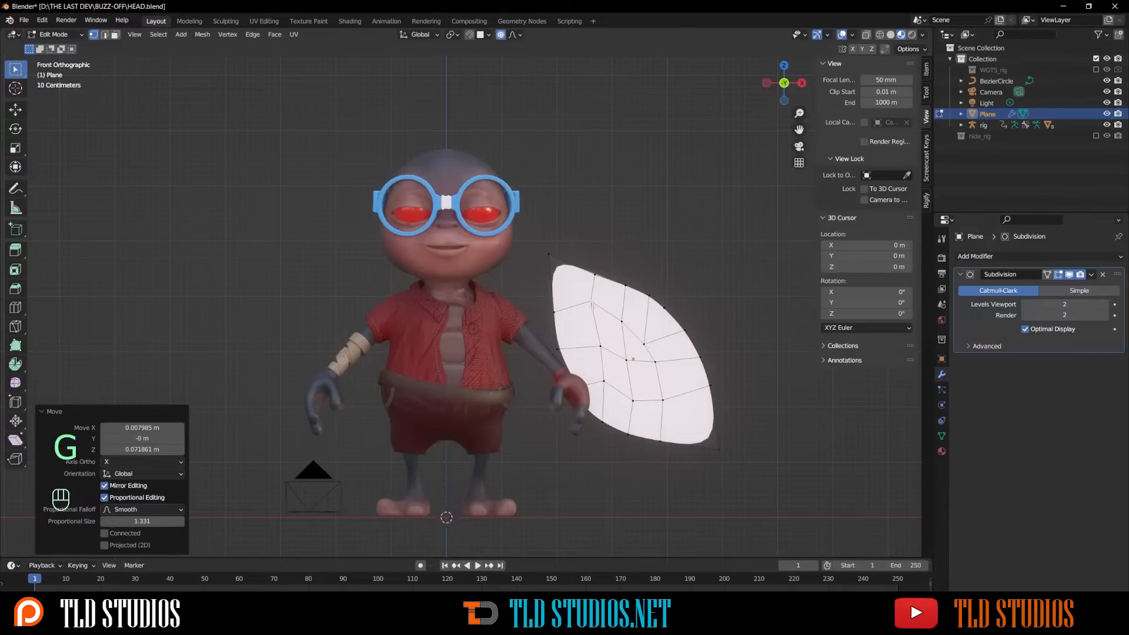
# Return to Object Mode and apply the plane's Subdivision modifier
pyautogui.press('Tab')
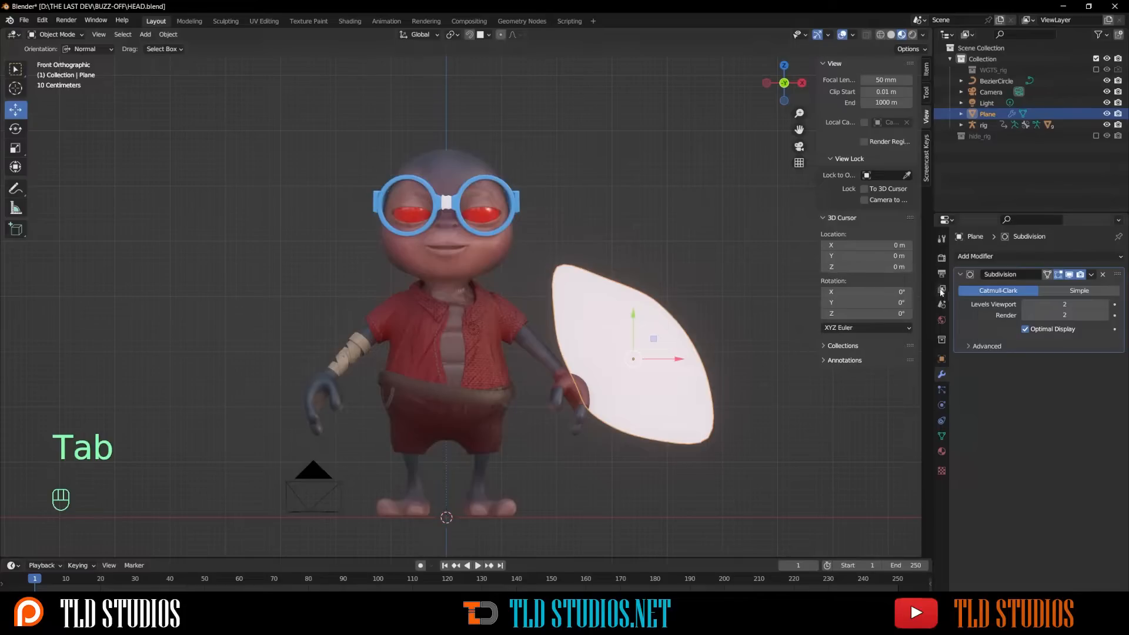
pyautogui.click(1093, 274)
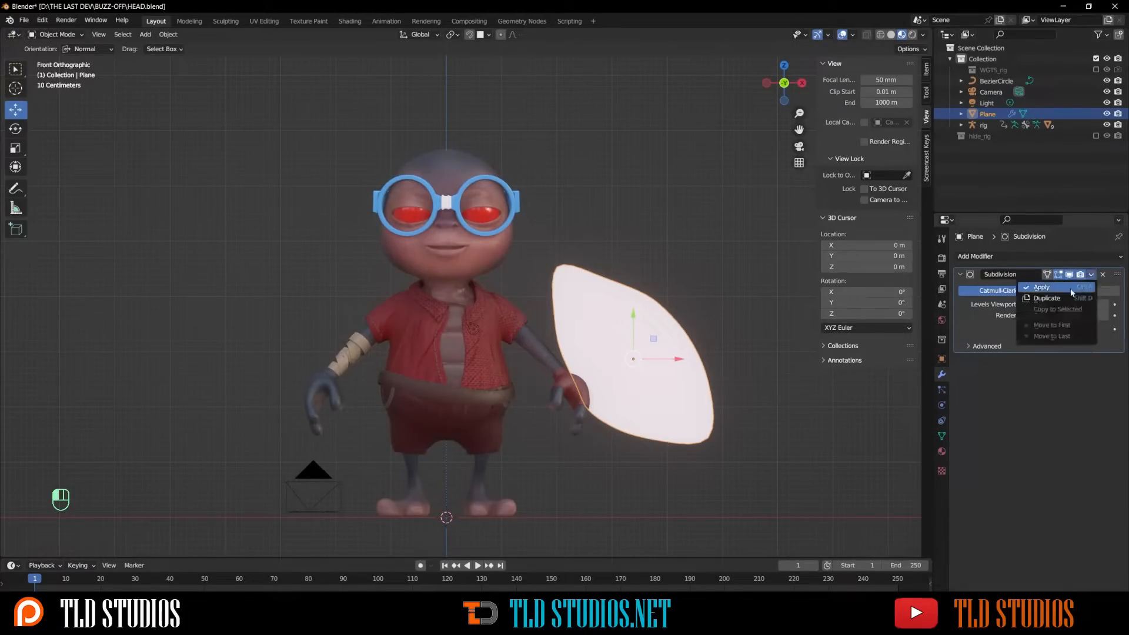
pyautogui.click(1056, 288)
pyautogui.click(693, 300)
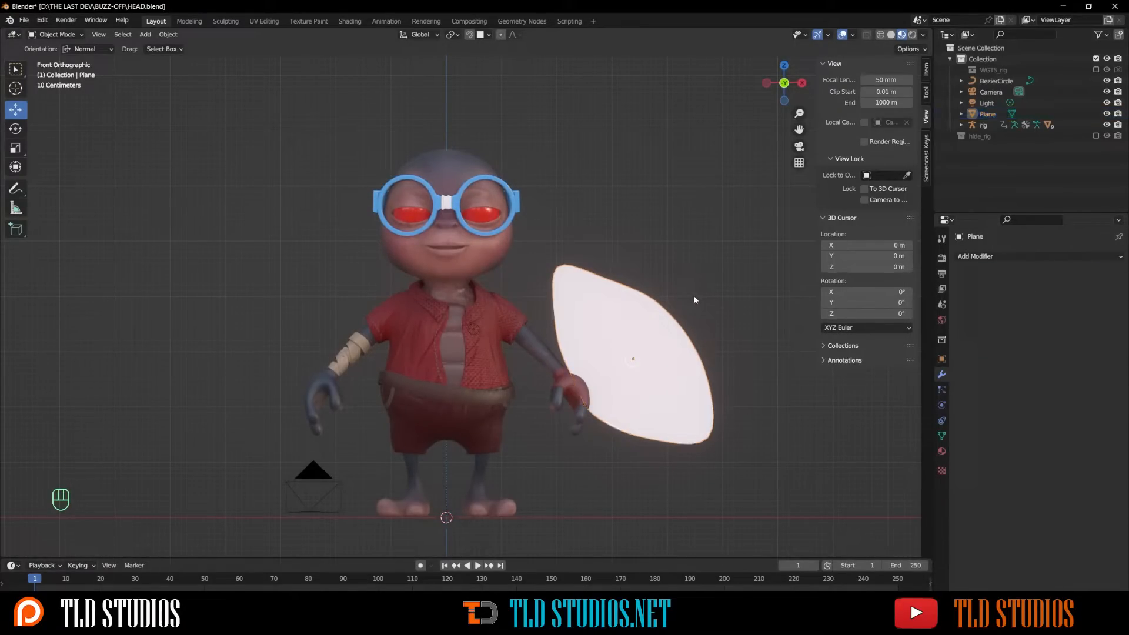
# Add a Mirror modifier on the X axis to the plane, using the character's body mesh sly_low as the mirror object
pyautogui.click(647, 315)
pyautogui.moveTo(647, 316); pyautogui.dragTo(566, 330, button='middle')
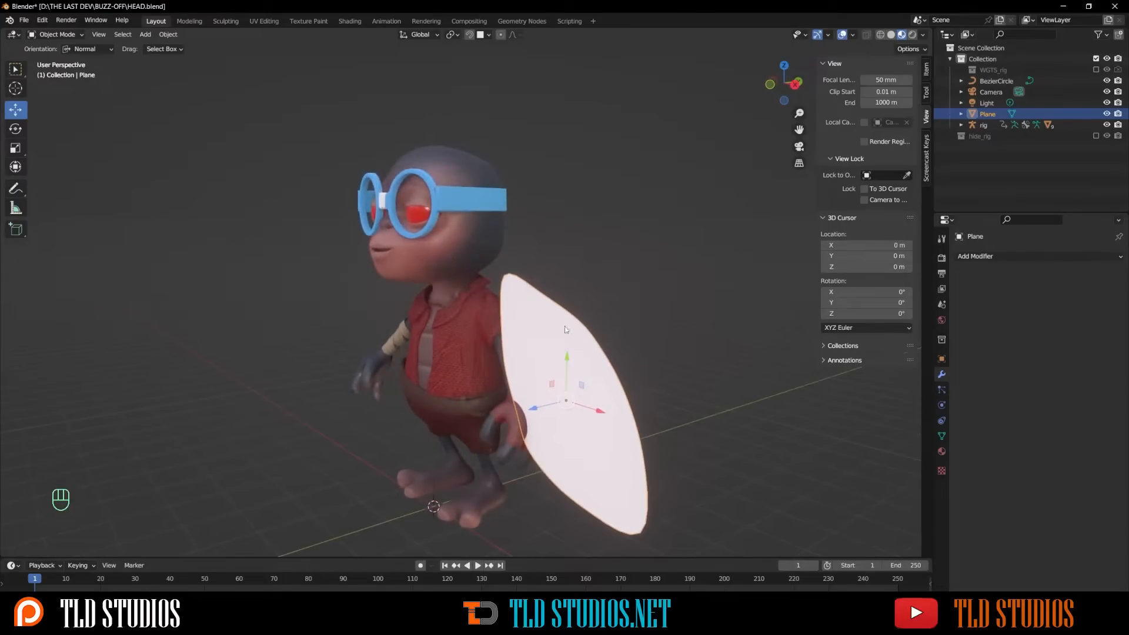
pyautogui.click(991, 257)
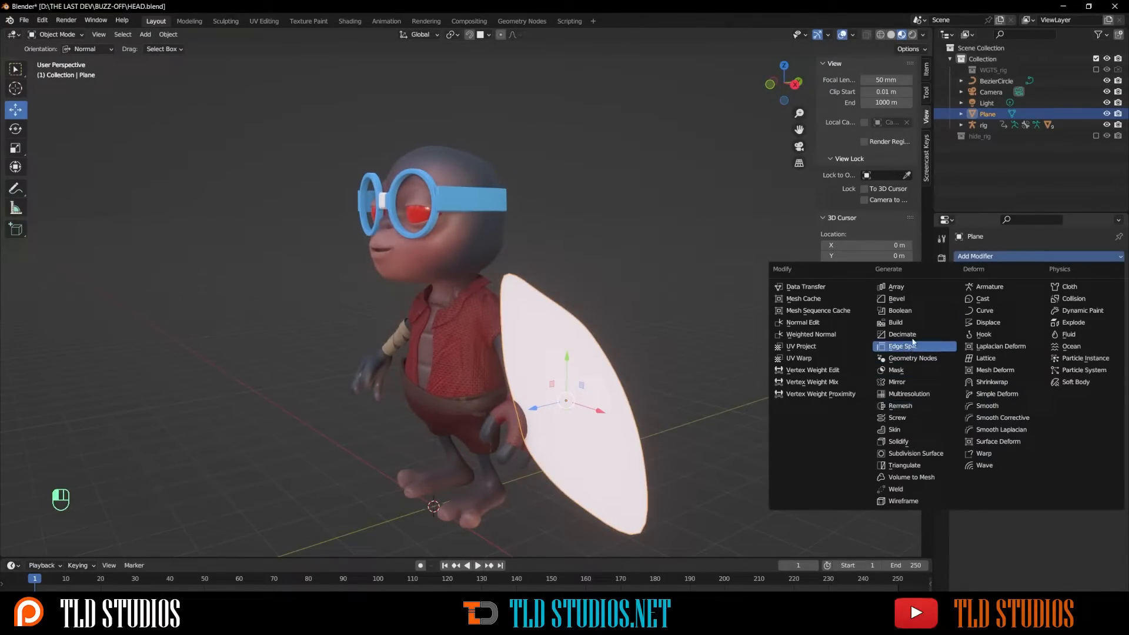
pyautogui.click(910, 383)
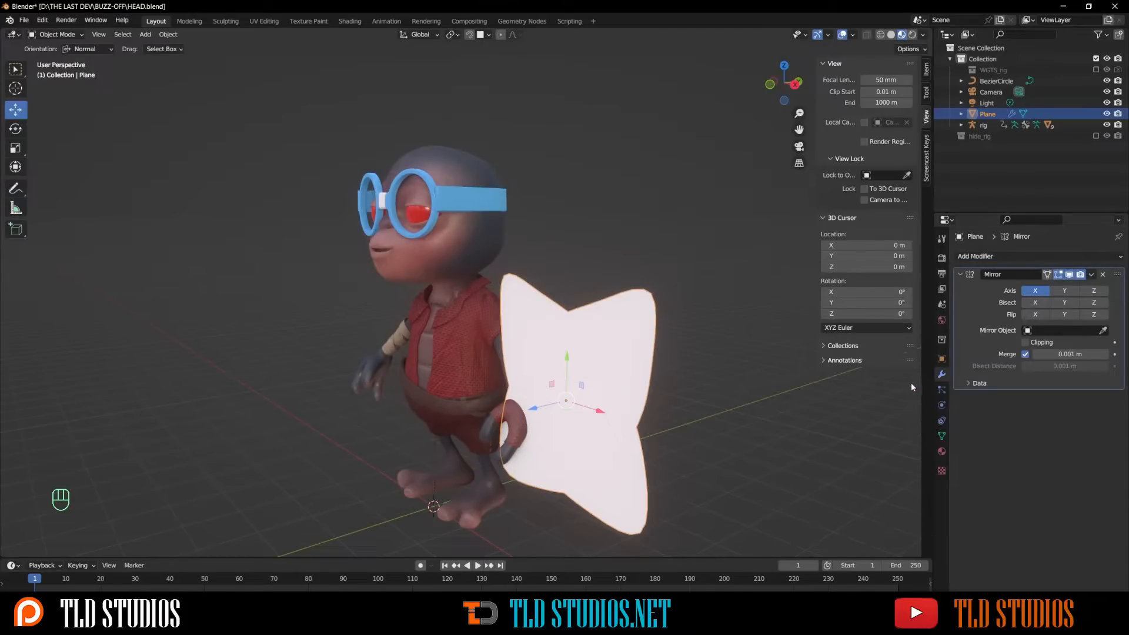
pyautogui.click(1104, 331)
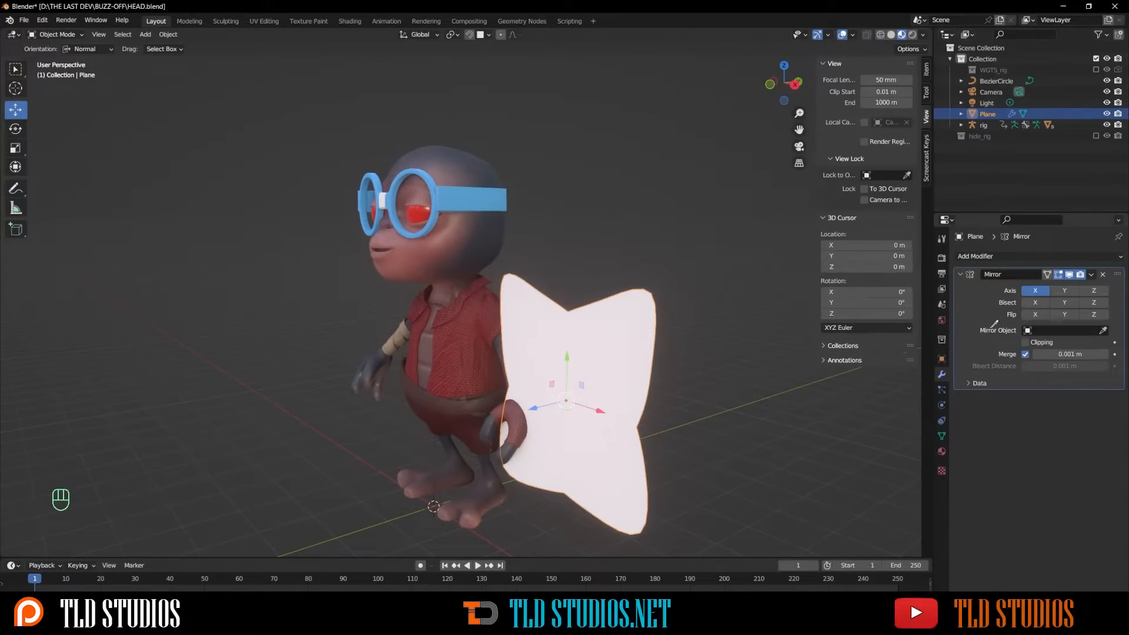
pyautogui.click(468, 237)
# Move the mirrored plane behind the character's back, then about 1.94 m inward along X so both halves meet there
pyautogui.moveTo(584, 381); pyautogui.dragTo(548, 387, button='middle')
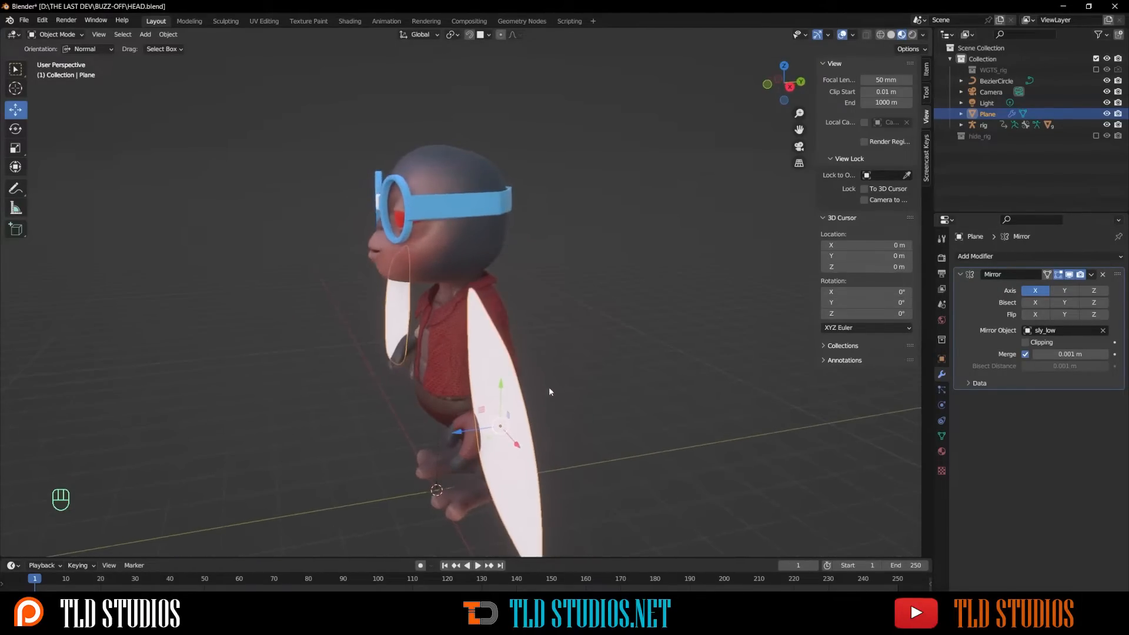
pyautogui.moveTo(467, 428); pyautogui.dragTo(526, 420)
pyautogui.moveTo(526, 420); pyautogui.dragTo(632, 410, button='middle')
pyautogui.moveTo(632, 410); pyautogui.dragTo(545, 366)
pyautogui.moveTo(582, 344); pyautogui.dragTo(443, 320, button='middle')
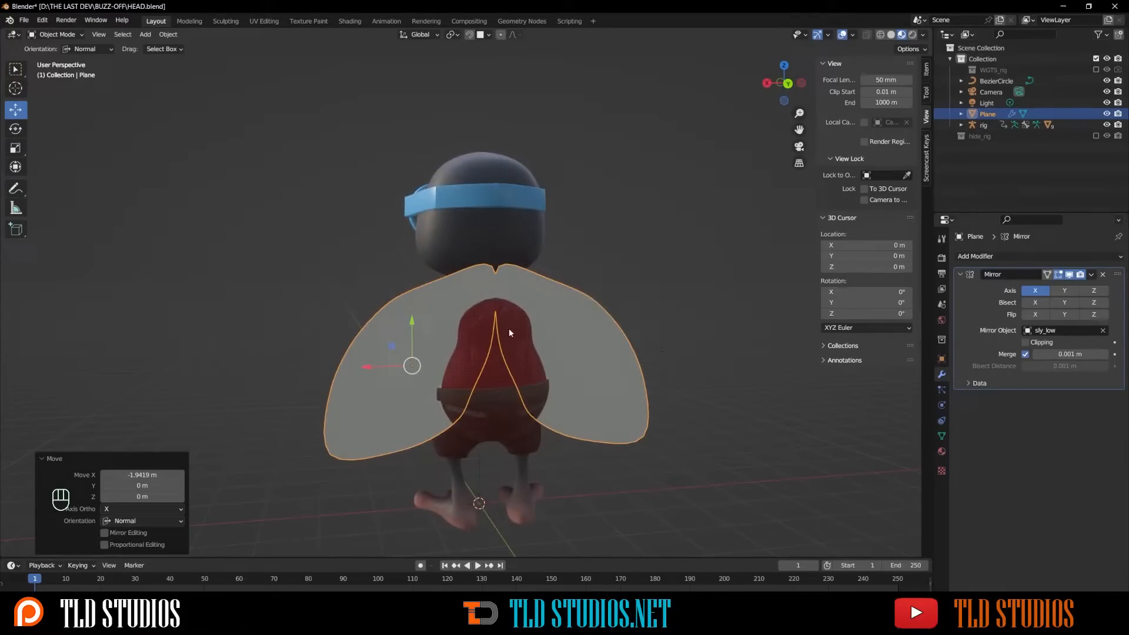
# Scale the wings to about 0.843 and move them about -0.50 m along their local Z axis, behind the character's back
pyautogui.press('s')
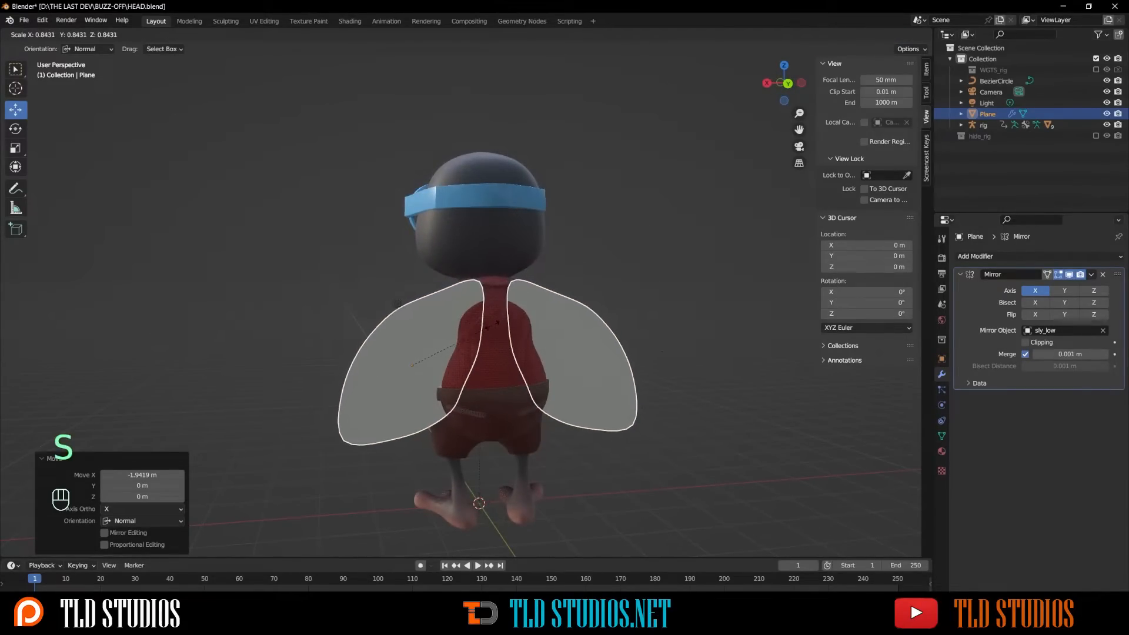
pyautogui.click(412, 365)
pyautogui.moveTo(454, 327); pyautogui.dragTo(510, 347, button='middle')
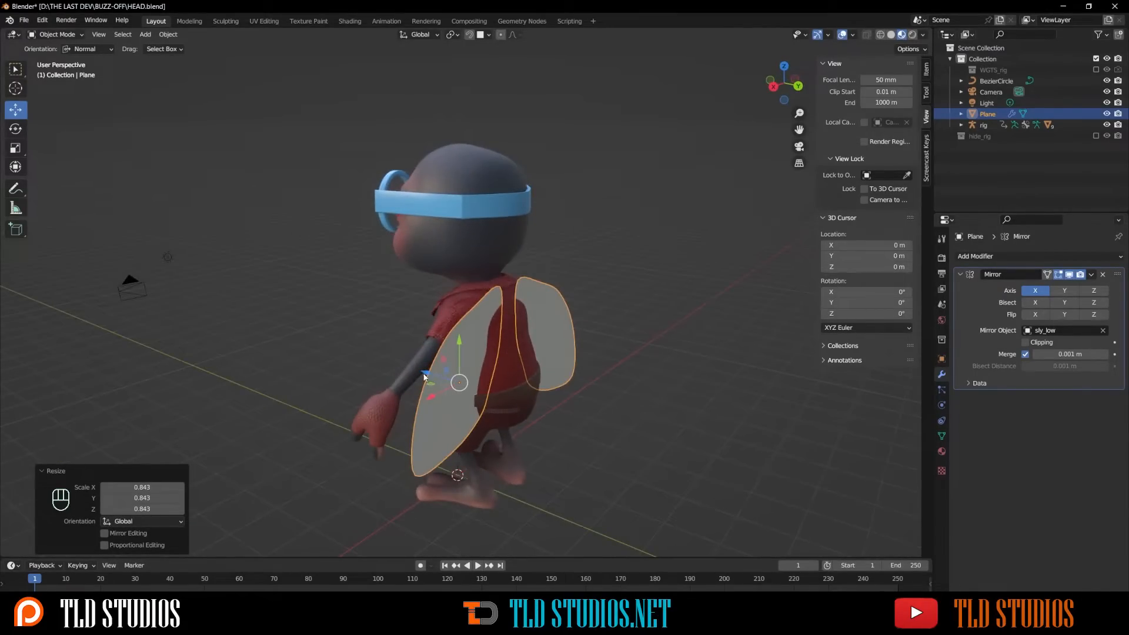
pyautogui.press('g')
pyautogui.press('z')
pyautogui.moveTo(509, 357); pyautogui.dragTo(497, 326, button='middle')
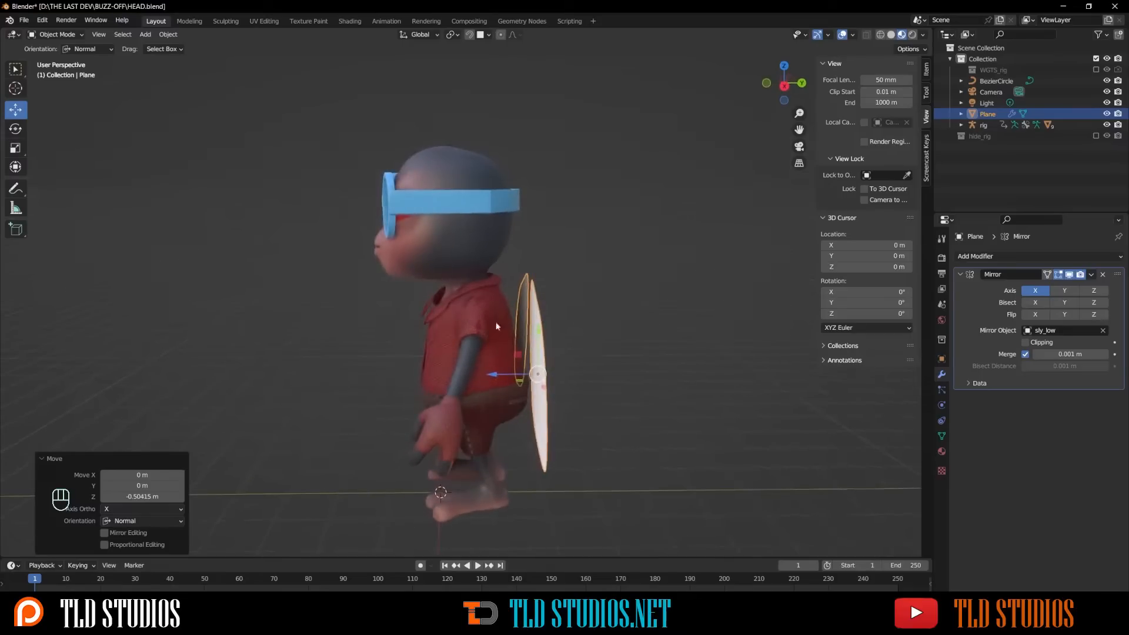
# Rotate the wings about 16.7° around the X axis and move them about 0.09 m along local Z toward the back
pyautogui.click(17, 131)
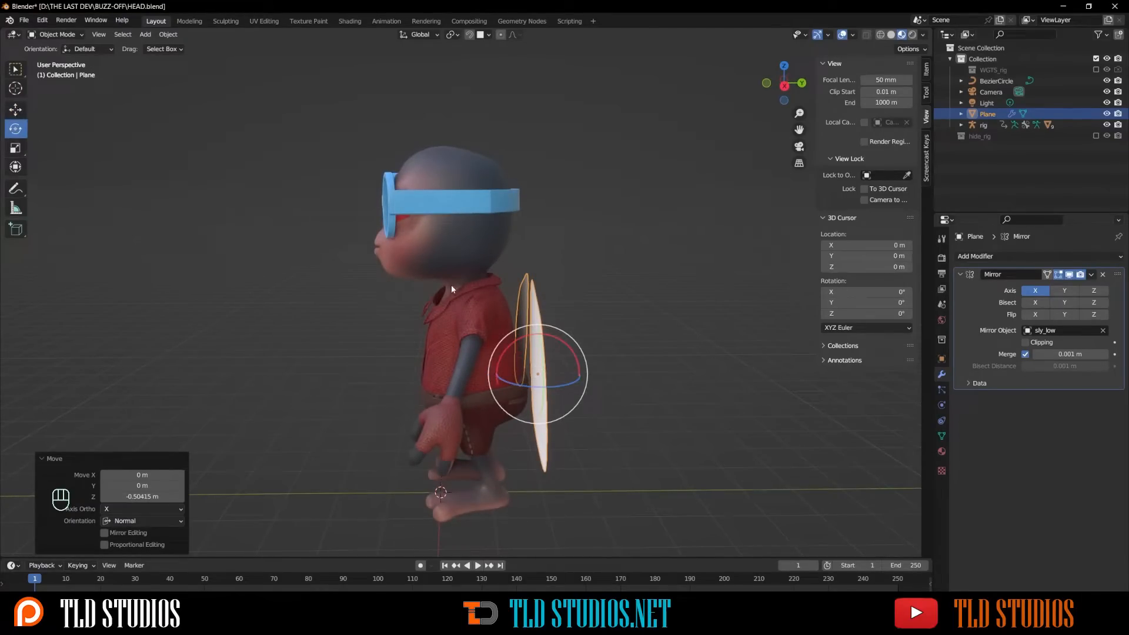
pyautogui.moveTo(549, 336)
pyautogui.mouseDown()
pyautogui.moveTo(534, 337)
pyautogui.moveTo(550, 343)
pyautogui.mouseUp()
pyautogui.rightClick(535, 336)
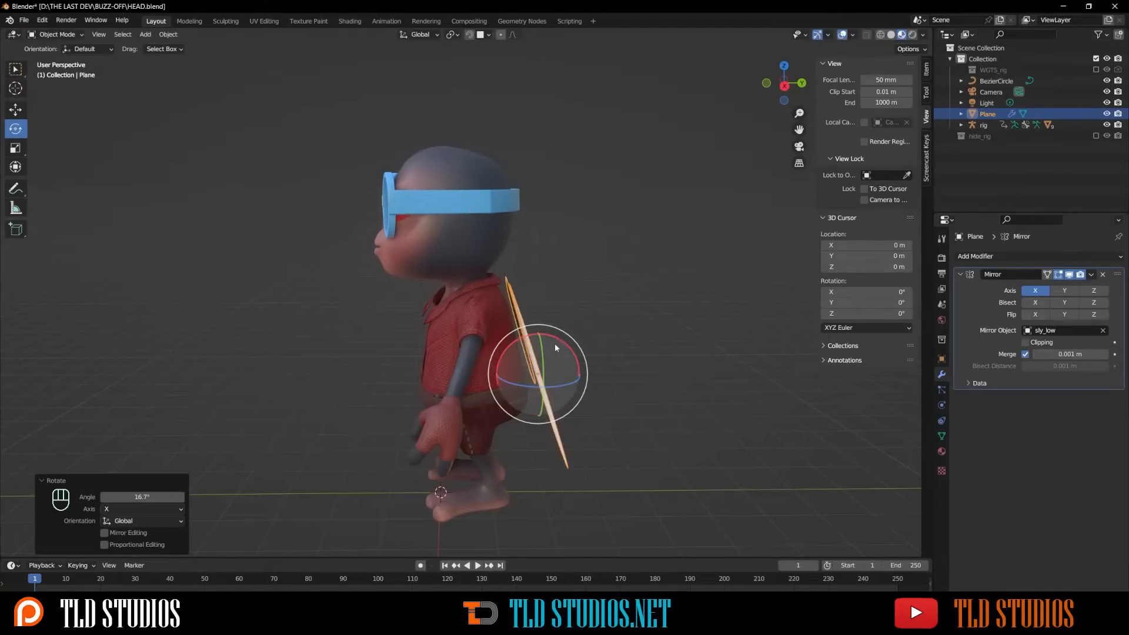
pyautogui.scroll(1, 540, 343)
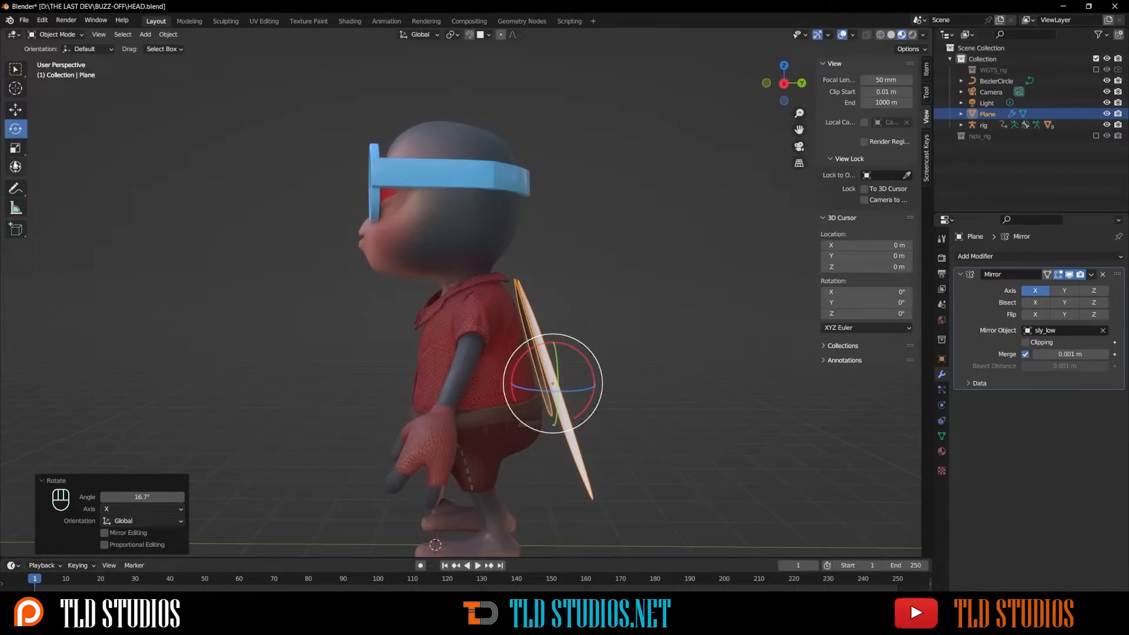
pyautogui.click(15, 109)
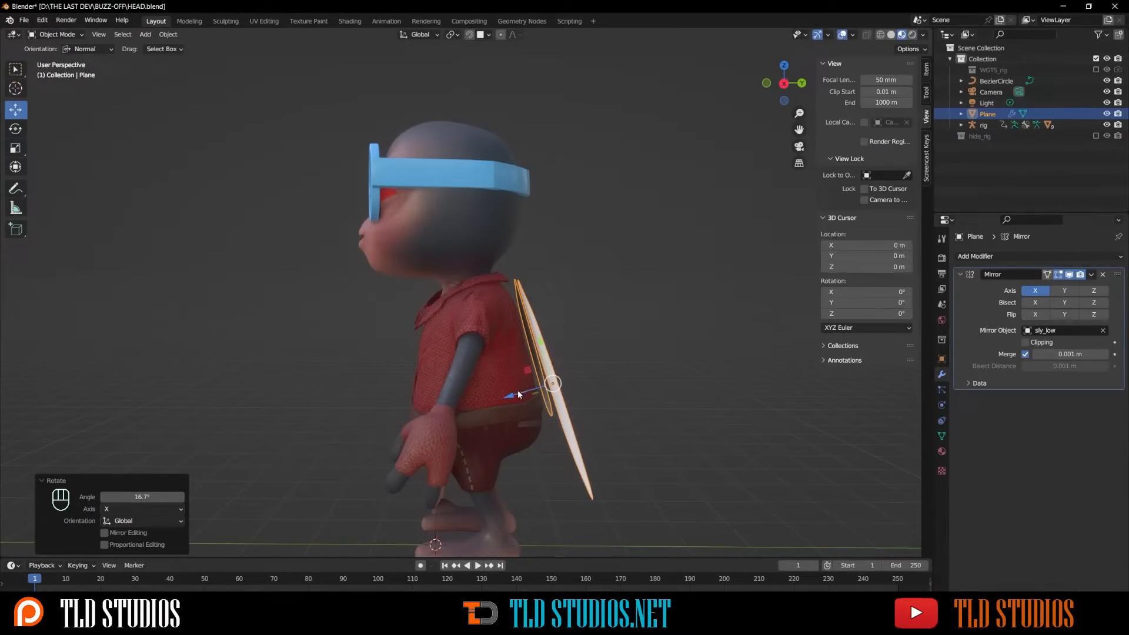
pyautogui.moveTo(519, 395); pyautogui.dragTo(504, 392)
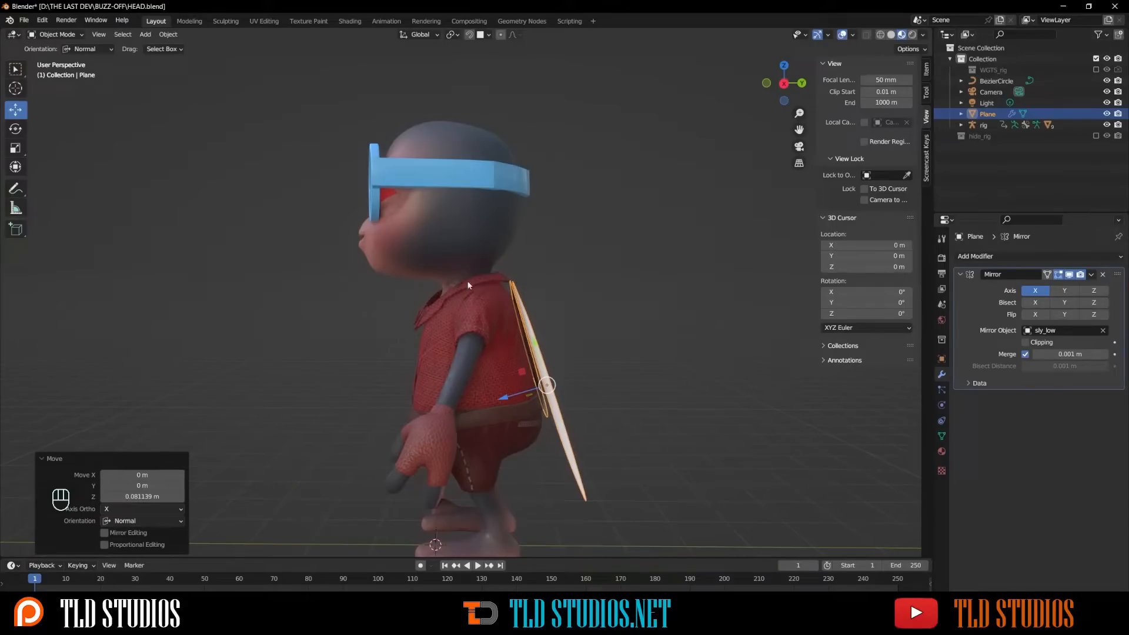
# Rotate the wings about 14.9° around the global Y axis
pyautogui.click(309, 280)
pyautogui.moveTo(309, 280); pyautogui.dragTo(436, 273, button='middle')
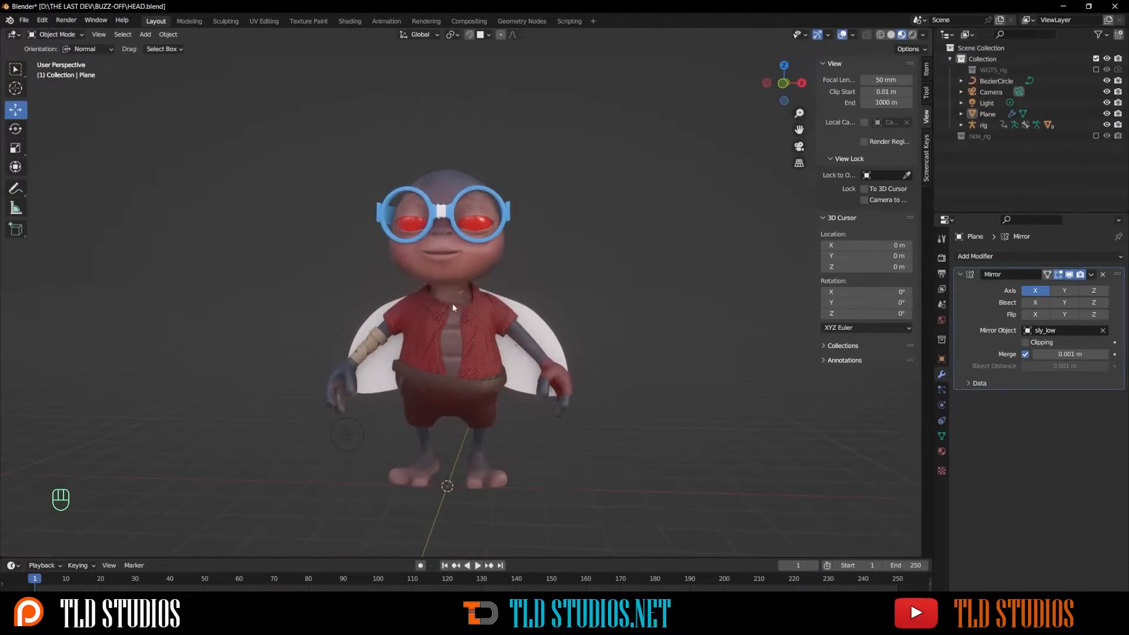
pyautogui.scroll(1, 453, 306)
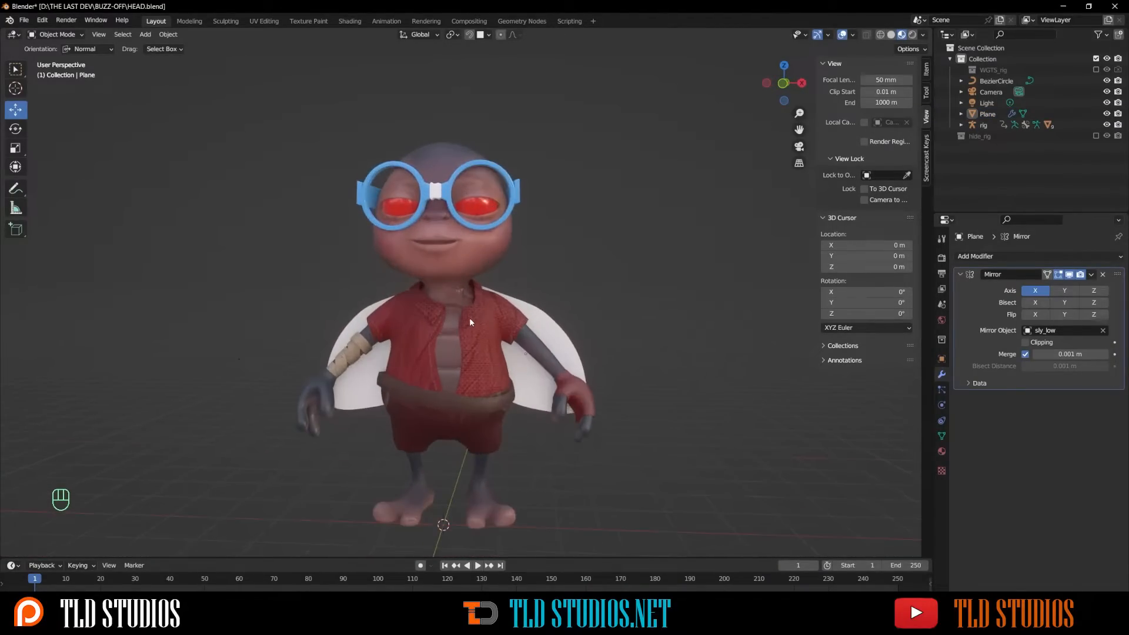
pyautogui.click(521, 388)
pyautogui.click(16, 128)
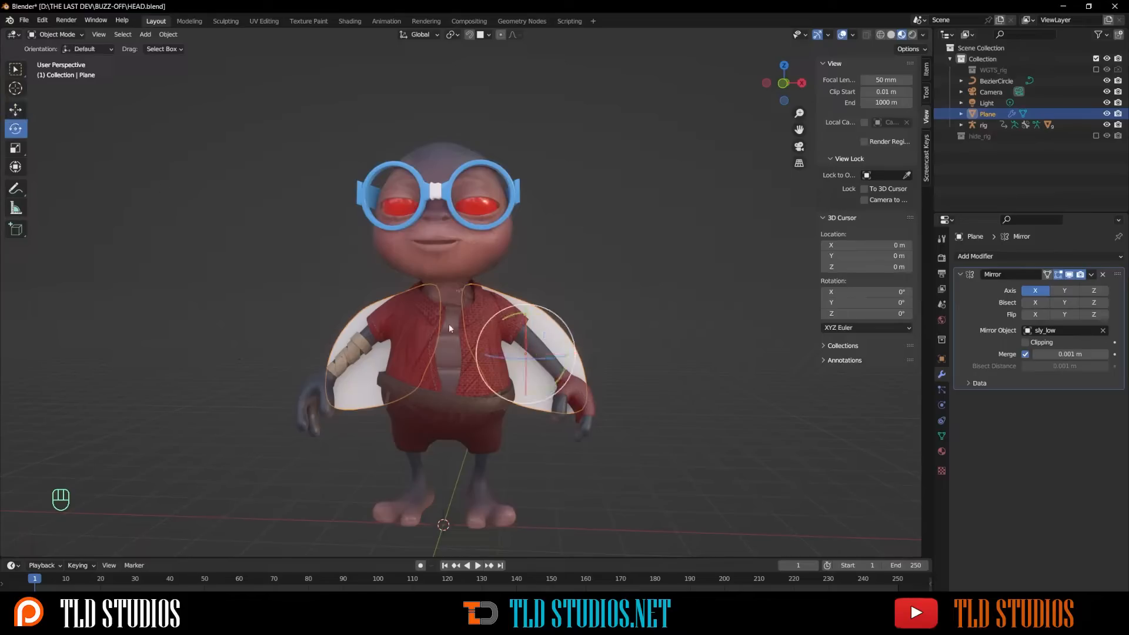
pyautogui.moveTo(565, 338); pyautogui.dragTo(474, 305)
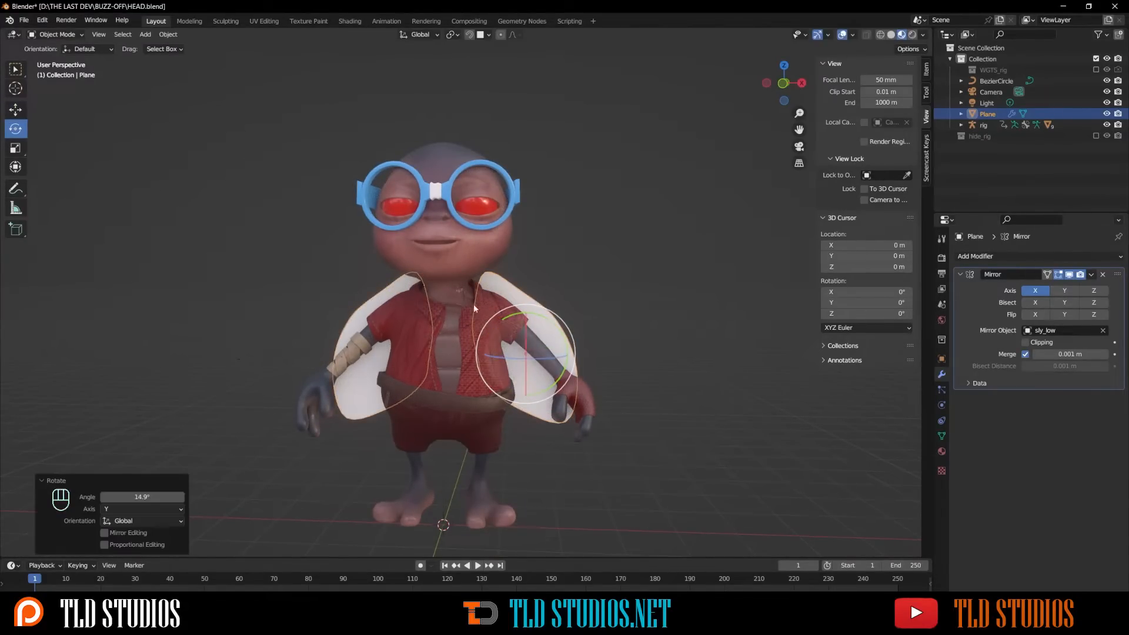
# Shift the wings down the back by about -0.16 m in local X and -0.38 m in local Y
pyautogui.click(15, 109)
pyautogui.moveTo(552, 343); pyautogui.dragTo(536, 357)
pyautogui.moveTo(534, 355); pyautogui.dragTo(299, 334, button='middle')
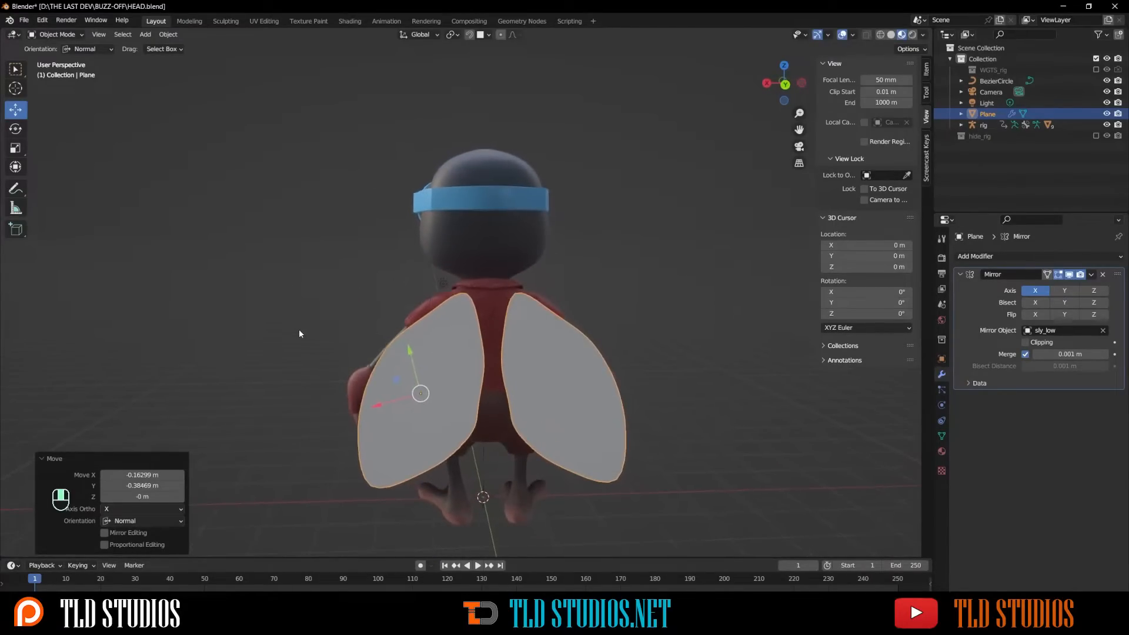
# Add a Solidify modifier with a thickness of about 0.019 m to the wings and apply it
pyautogui.moveTo(376, 341); pyautogui.dragTo(409, 339, button='middle')
pyautogui.scroll(6, 419, 366)
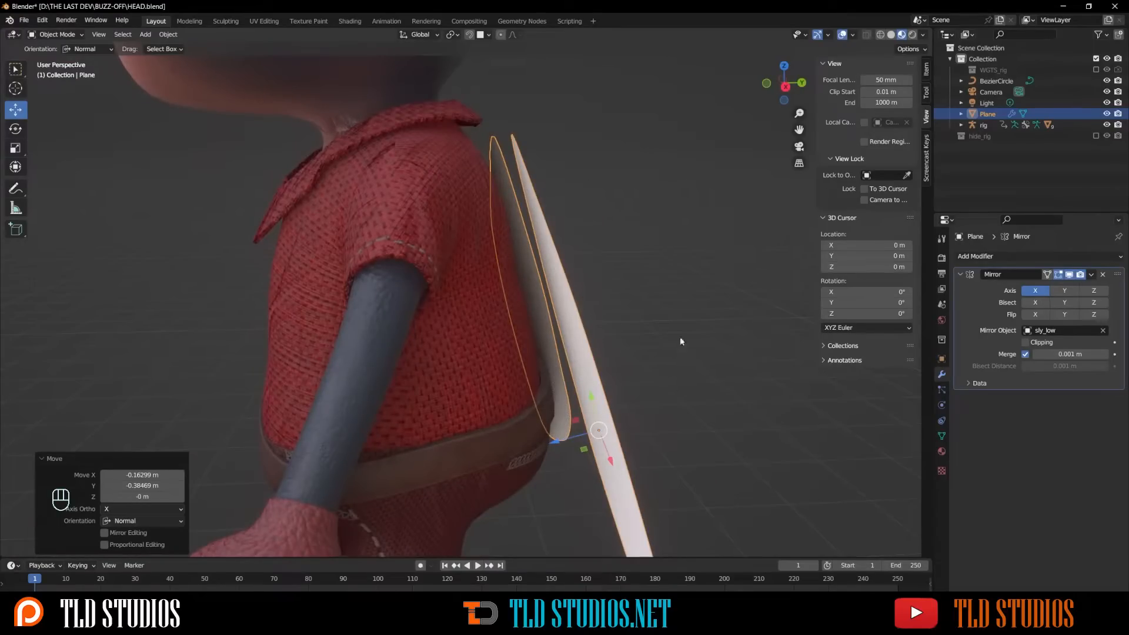
pyautogui.click(996, 257)
pyautogui.click(997, 253)
pyautogui.click(997, 253)
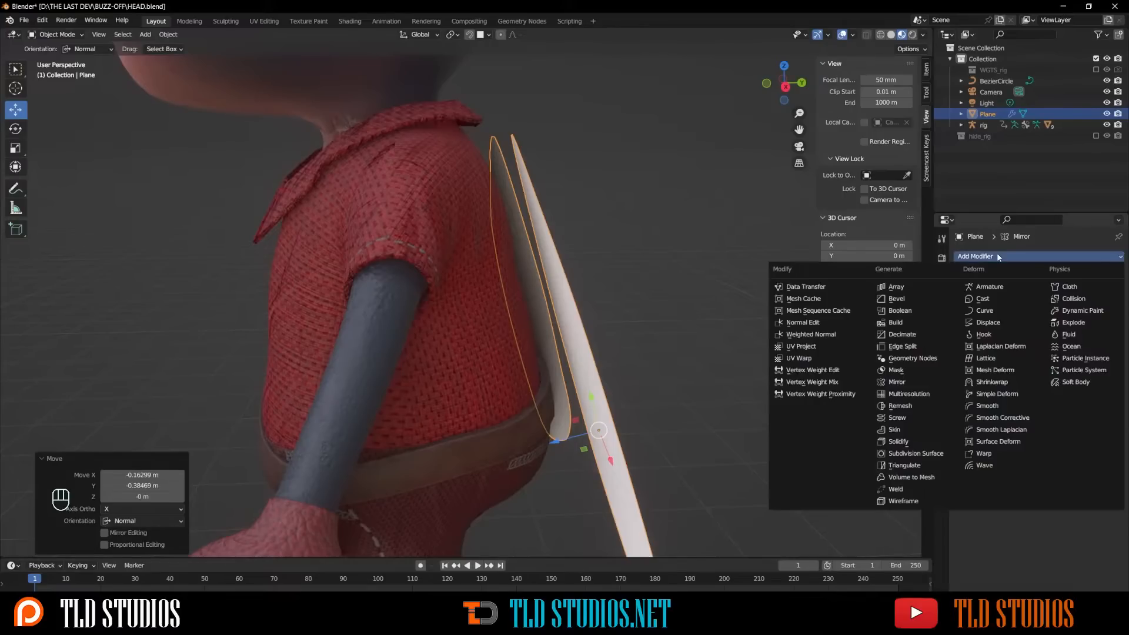
pyautogui.click(922, 441)
pyautogui.moveTo(633, 324); pyautogui.dragTo(622, 333, button='middle')
pyautogui.moveTo(1060, 429)
pyautogui.mouseDown()
pyautogui.moveTo(1101, 428)
pyautogui.moveTo(1052, 429)
pyautogui.mouseUp()
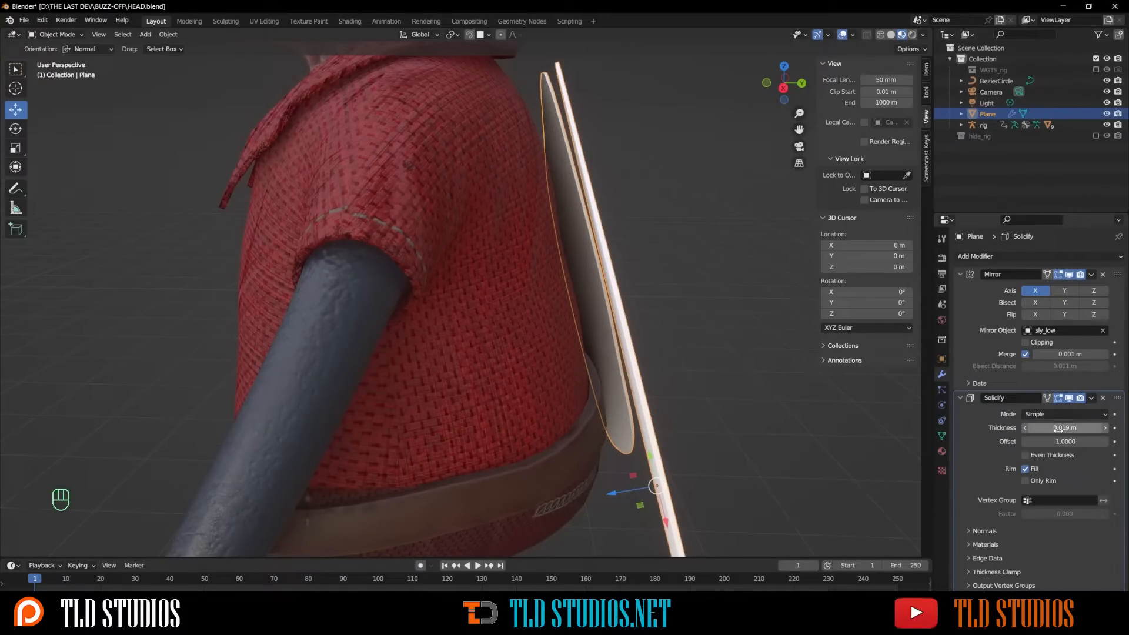
pyautogui.click(1092, 398)
pyautogui.click(1063, 412)
# Move the wings about 0.065 m along local Z toward the body and rotate them about -3.27° around global Y
pyautogui.scroll(-4, 711, 354)
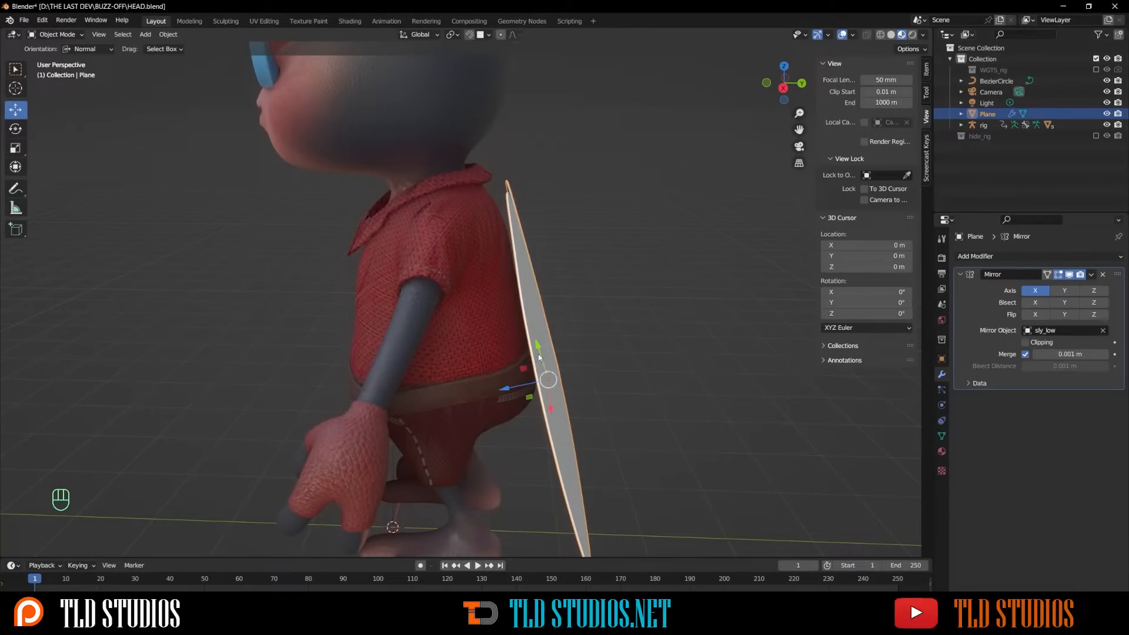
pyautogui.moveTo(536, 356); pyautogui.dragTo(469, 344, button='middle')
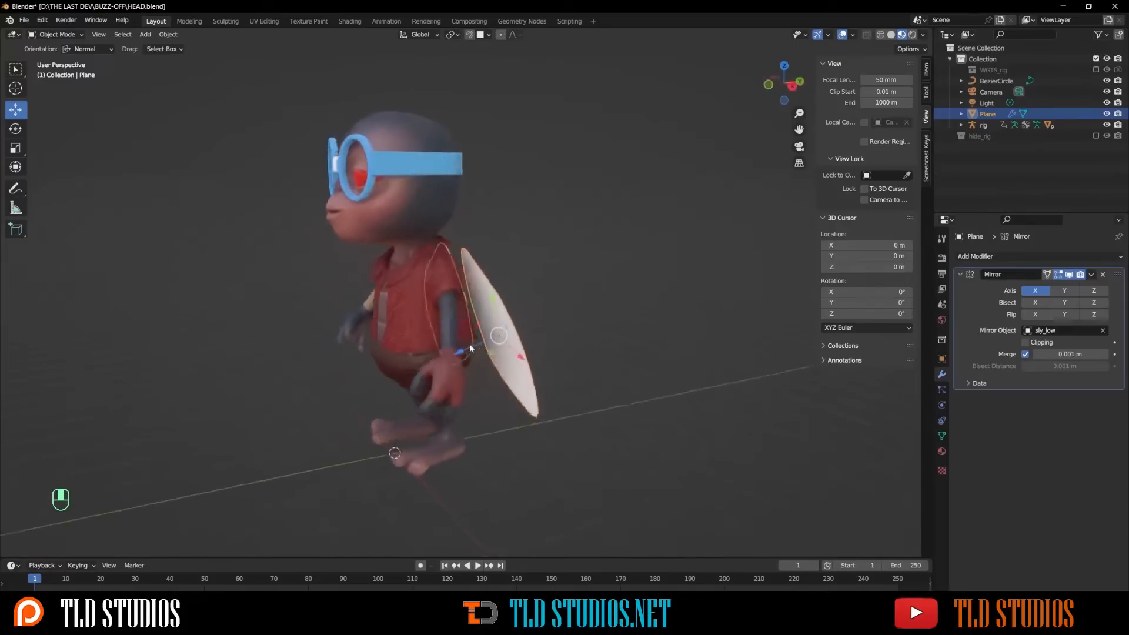
pyautogui.scroll(5, 492, 326)
pyautogui.moveTo(500, 391); pyautogui.dragTo(499, 390)
pyautogui.moveTo(498, 377); pyautogui.dragTo(462, 283, button='middle')
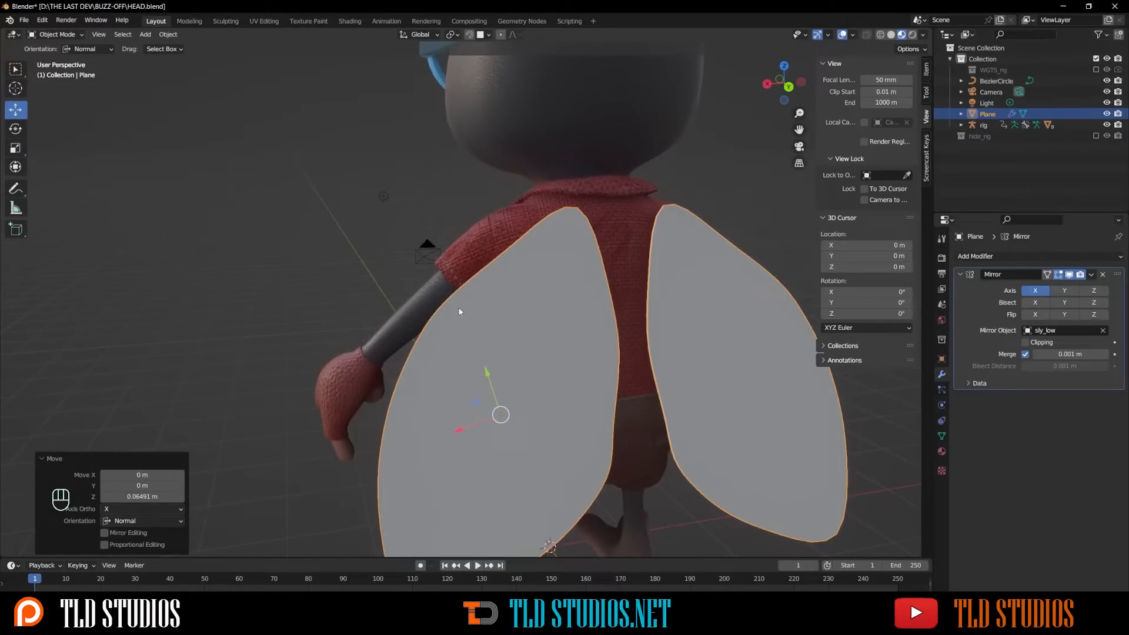
pyautogui.click(15, 128)
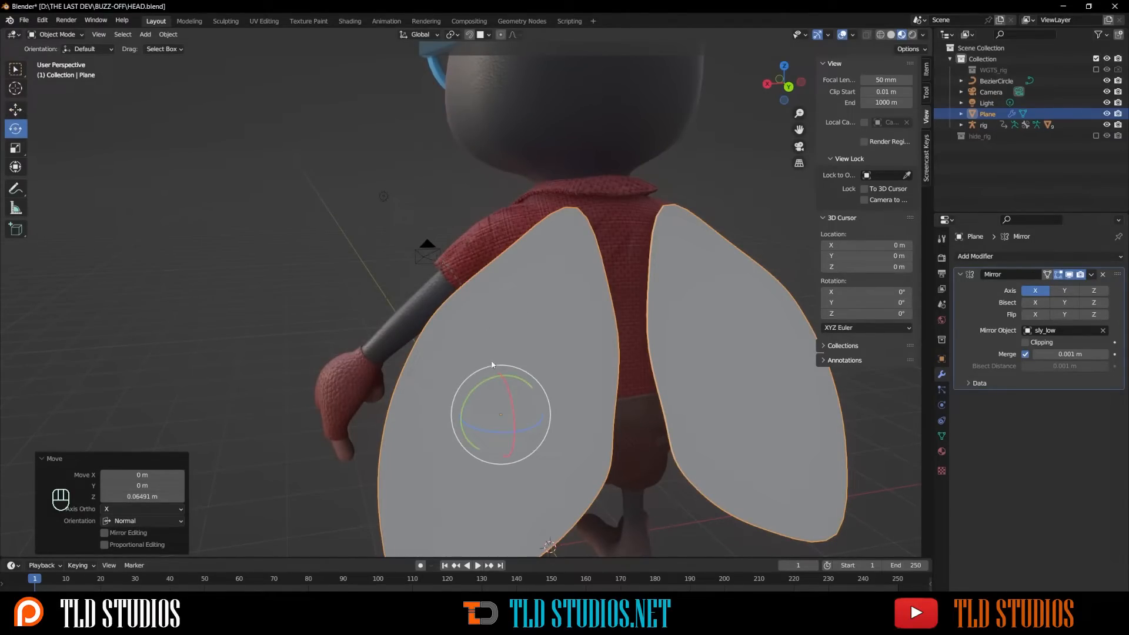
pyautogui.moveTo(485, 385); pyautogui.dragTo(460, 363)
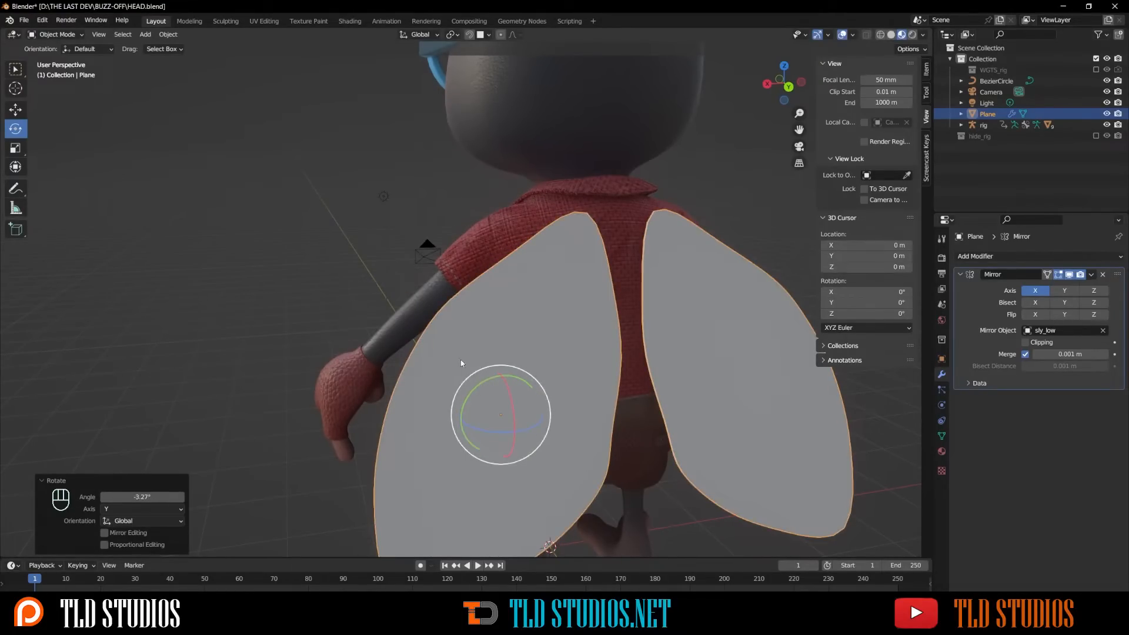
# Move the wings about -0.118 m along the global Y axis against the back, and deselect them
pyautogui.click(309, 197)
pyautogui.moveTo(276, 187); pyautogui.dragTo(404, 188, button='middle')
pyautogui.click(490, 296)
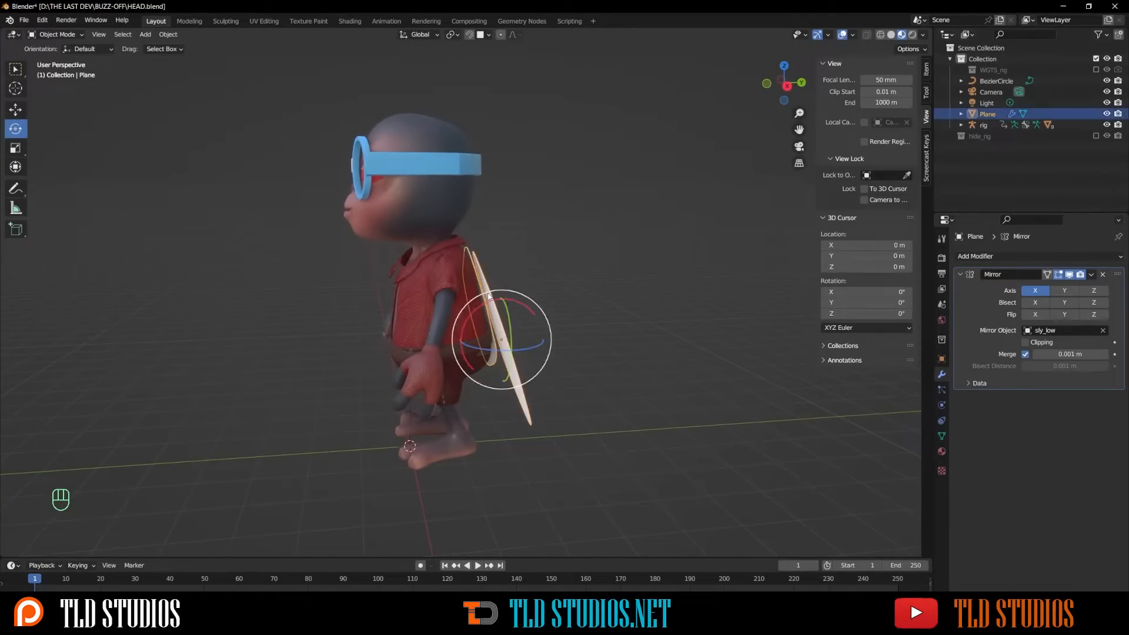
pyautogui.press('g')
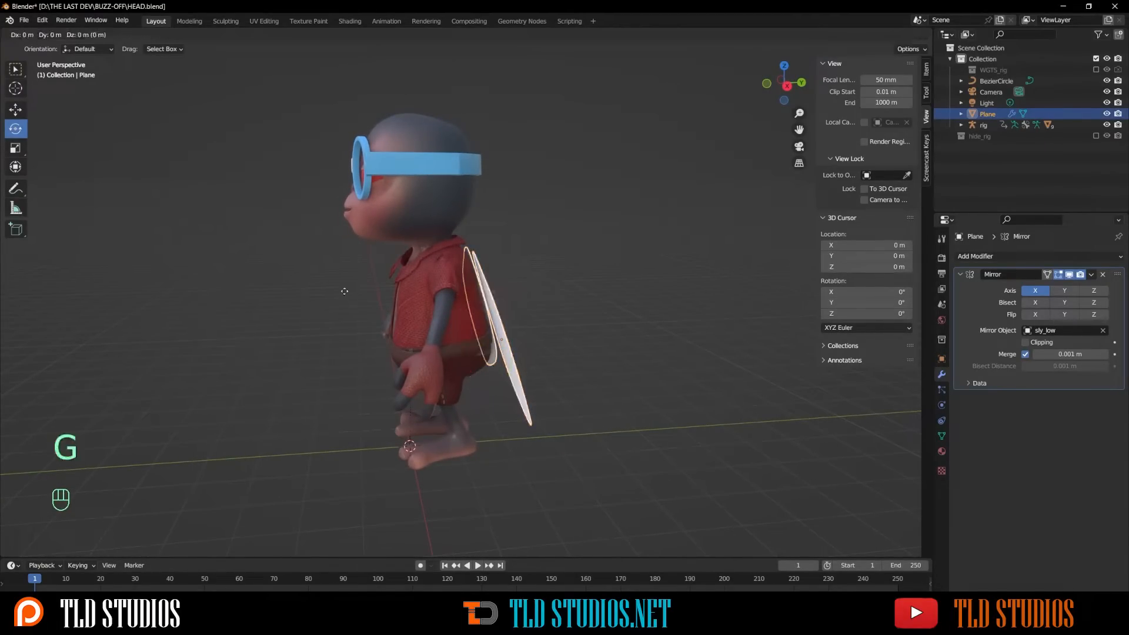
pyautogui.press('y')
pyautogui.click(338, 292)
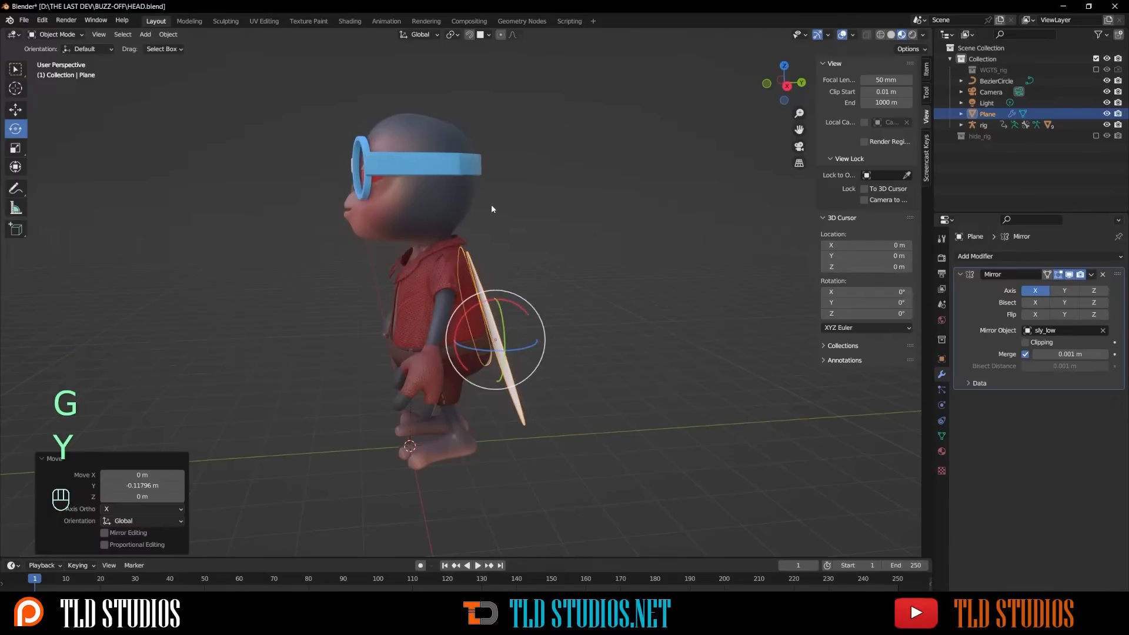
pyautogui.click(492, 204)
# Create a new material for the wings and set its base color to a light orange
pyautogui.moveTo(294, 269); pyautogui.dragTo(414, 263, button='middle')
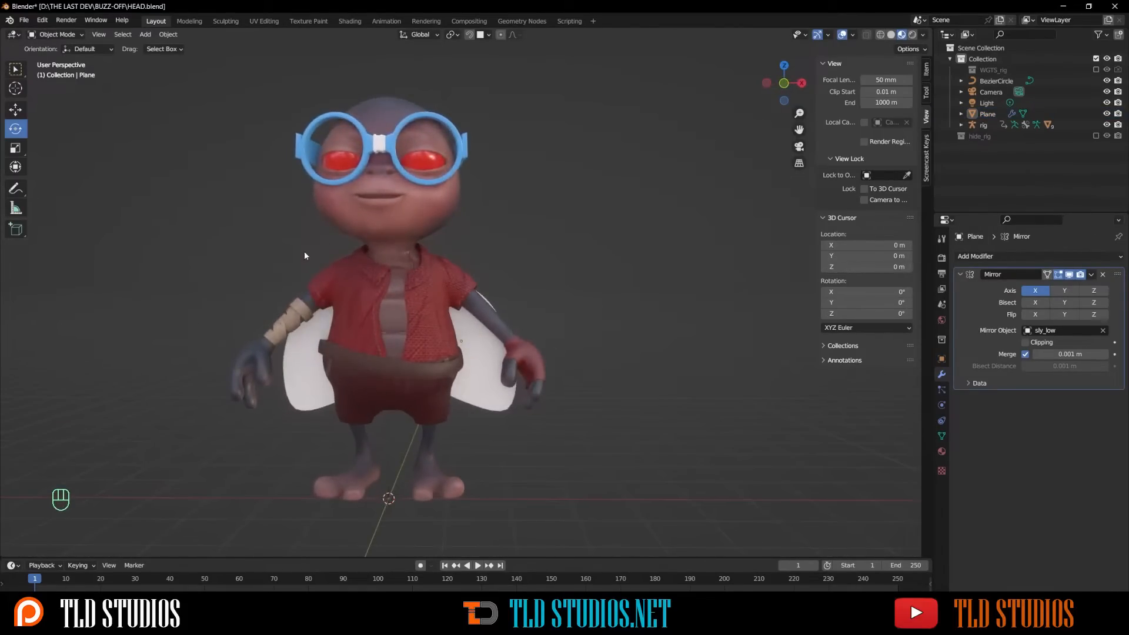
pyautogui.scroll(3, 426, 302)
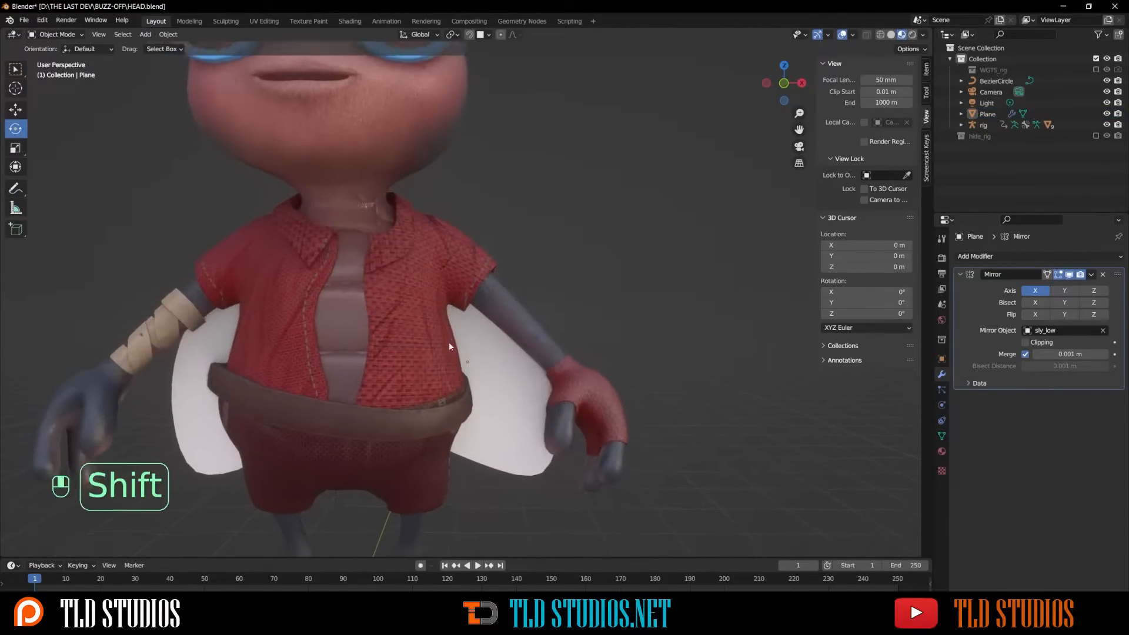
pyautogui.keyDown('shift'); pyautogui.moveTo(449, 341); pyautogui.dragTo(488, 292, button='middle'); pyautogui.keyUp('shift')
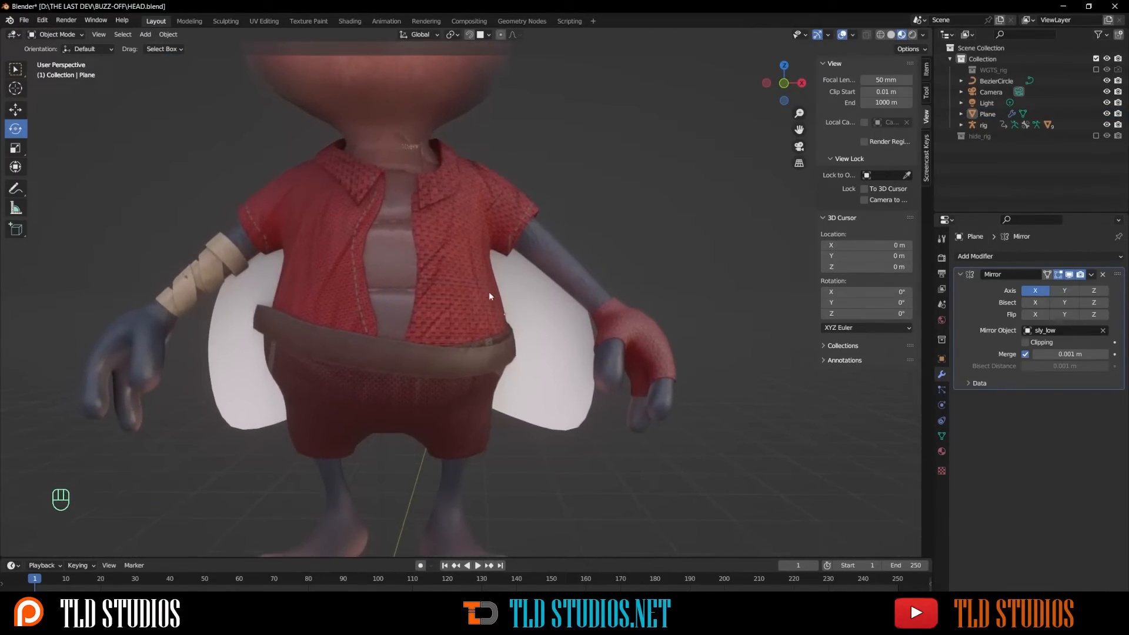
pyautogui.click(940, 453)
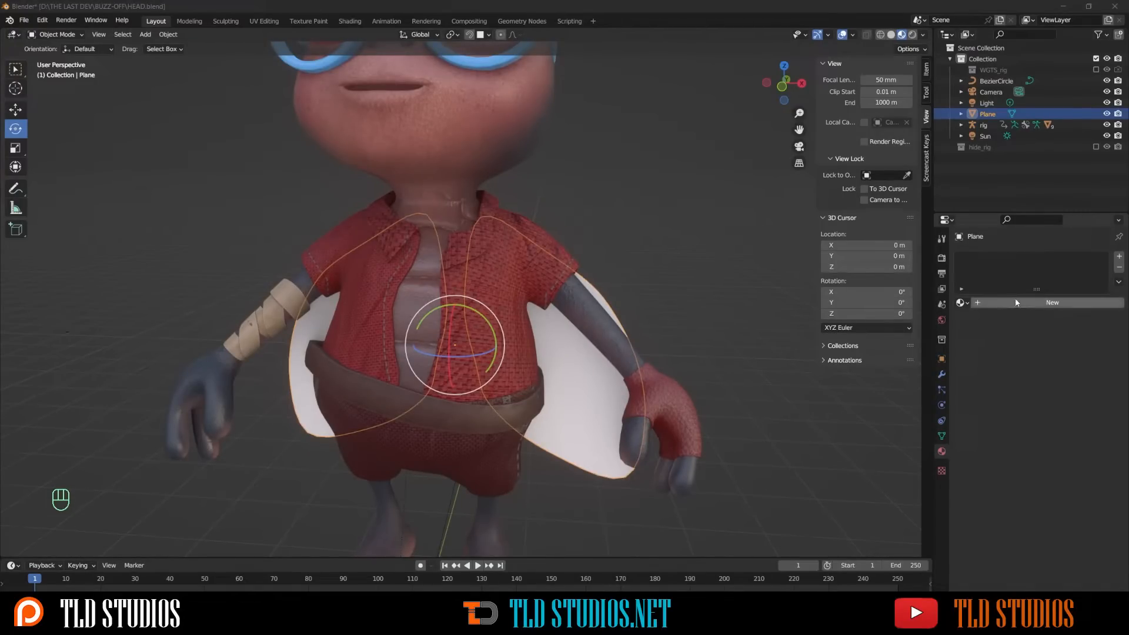
pyautogui.click(1015, 301)
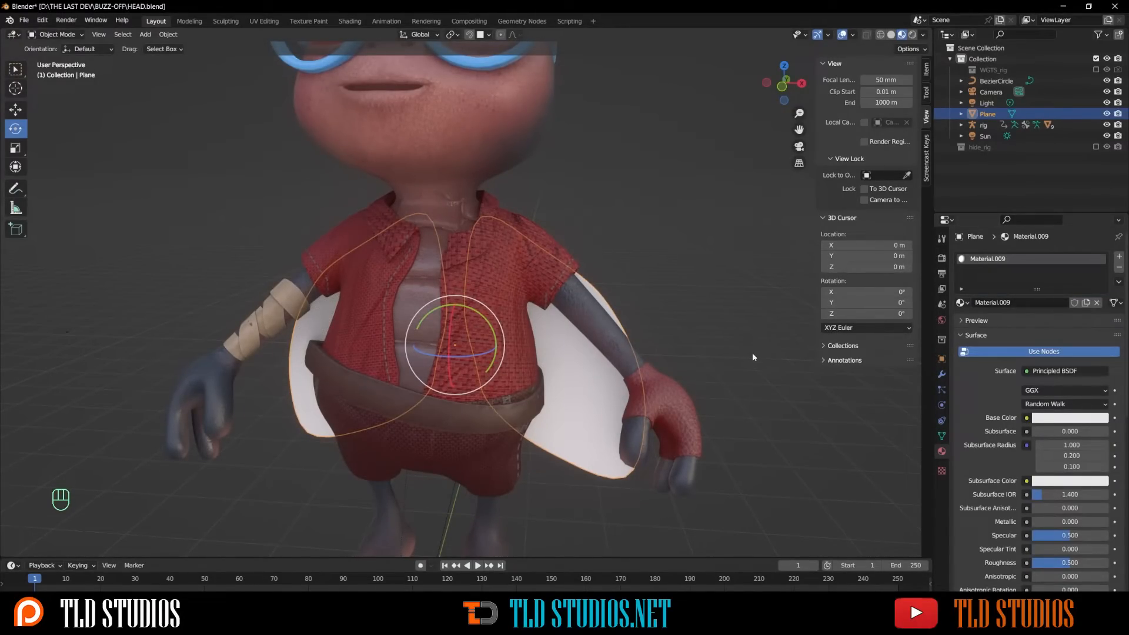
pyautogui.click(1056, 419)
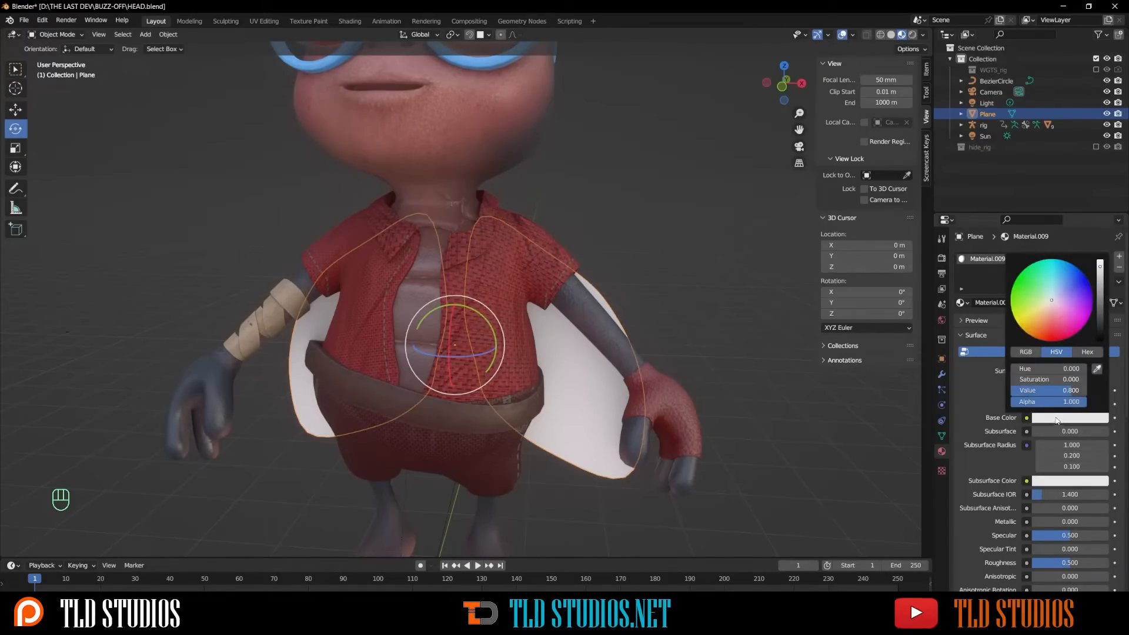
pyautogui.click(1044, 310)
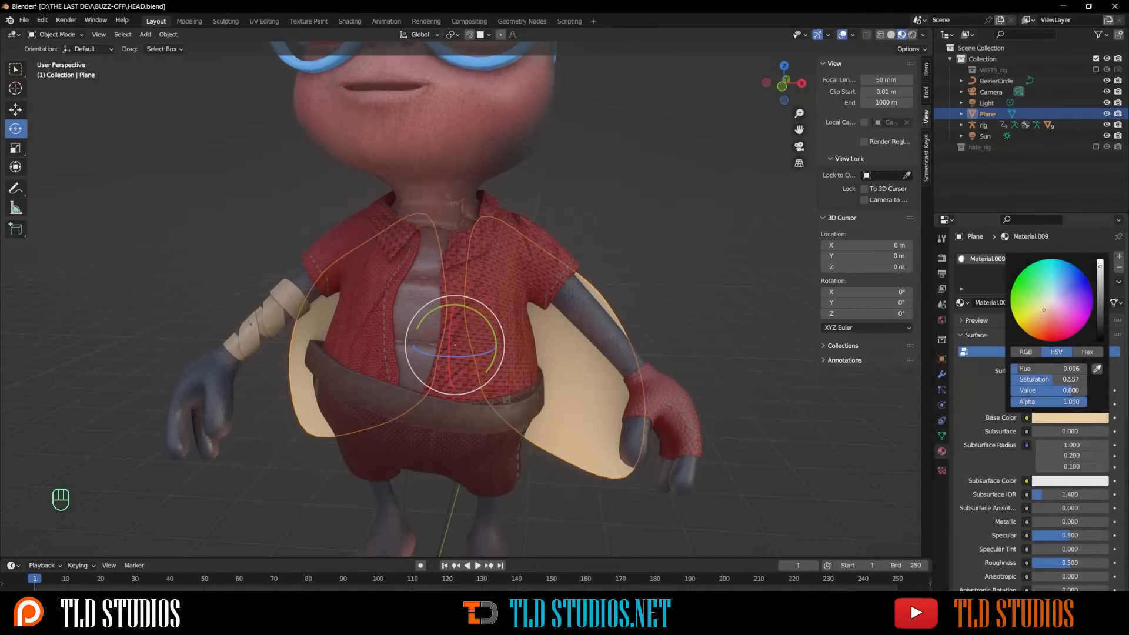
pyautogui.click(1044, 316)
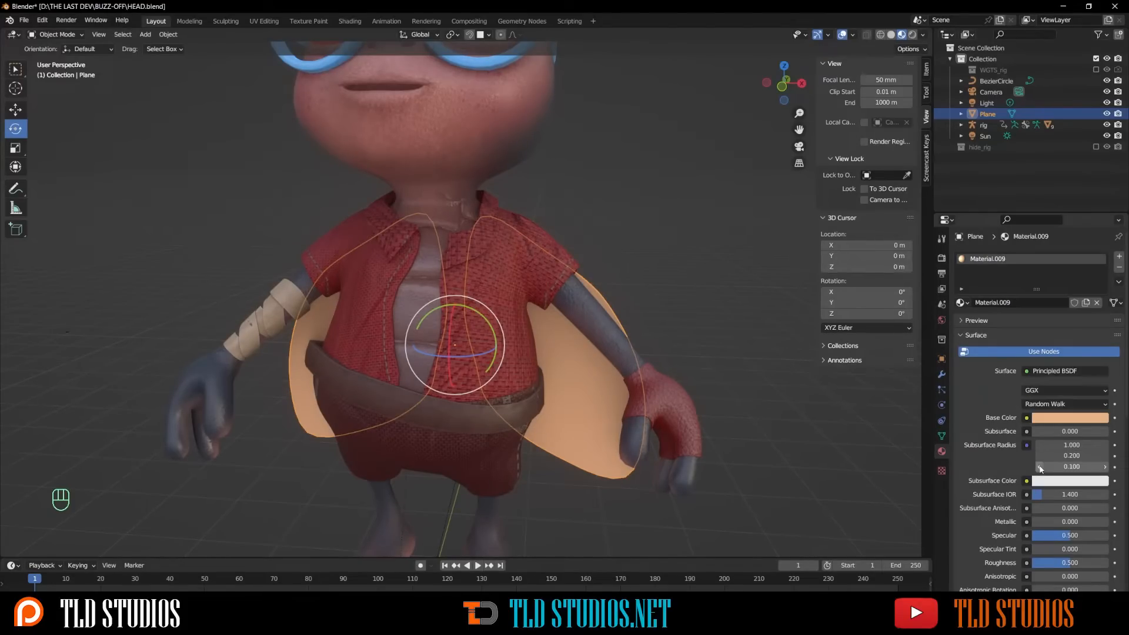
# Set the wing material's Alpha to 0.291
pyautogui.scroll(-5, 993, 486)
pyautogui.scroll(-4, 994, 488)
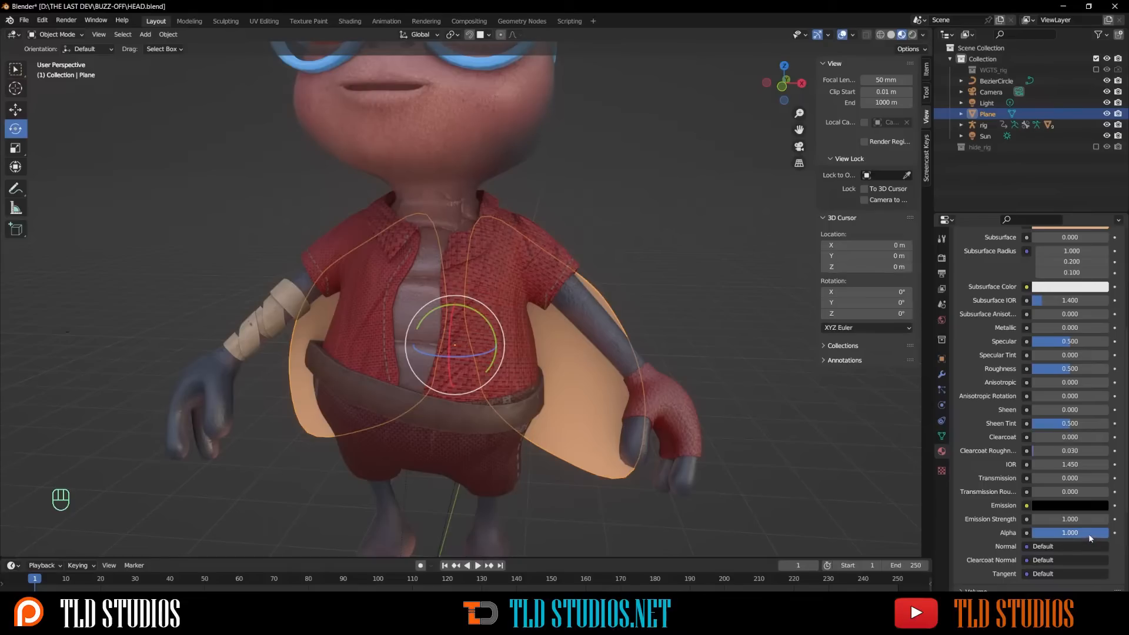
pyautogui.moveTo(1088, 533)
pyautogui.mouseDown()
pyautogui.moveTo(1041, 533)
pyautogui.moveTo(1054, 531)
pyautogui.mouseUp()
pyautogui.moveTo(738, 421); pyautogui.dragTo(435, 338, button='middle')
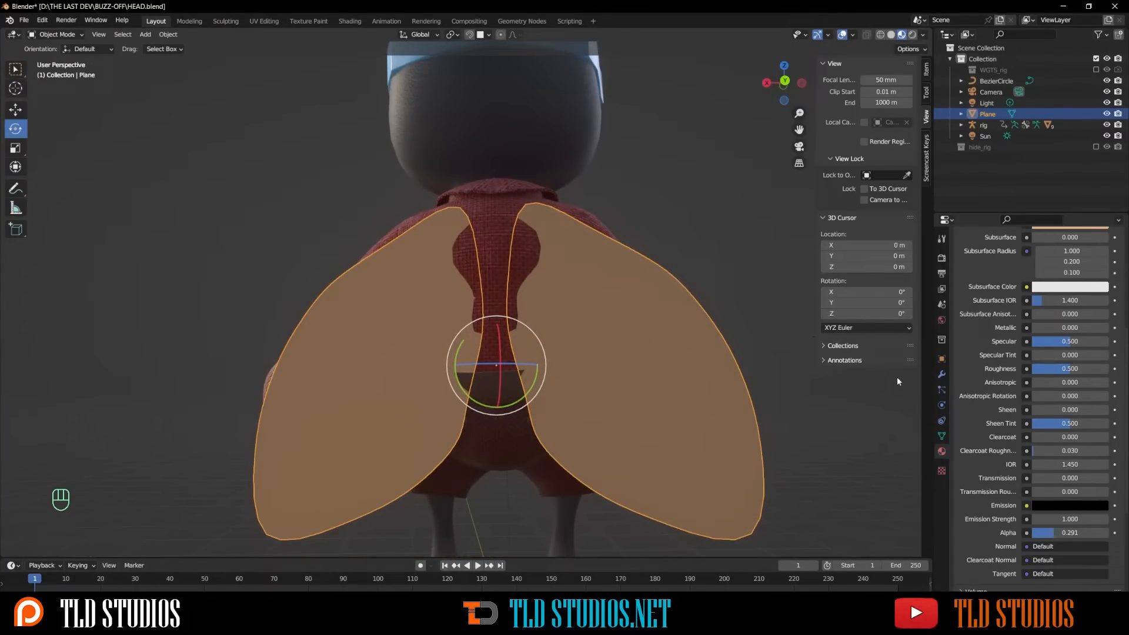
pyautogui.scroll(-5, 1042, 457)
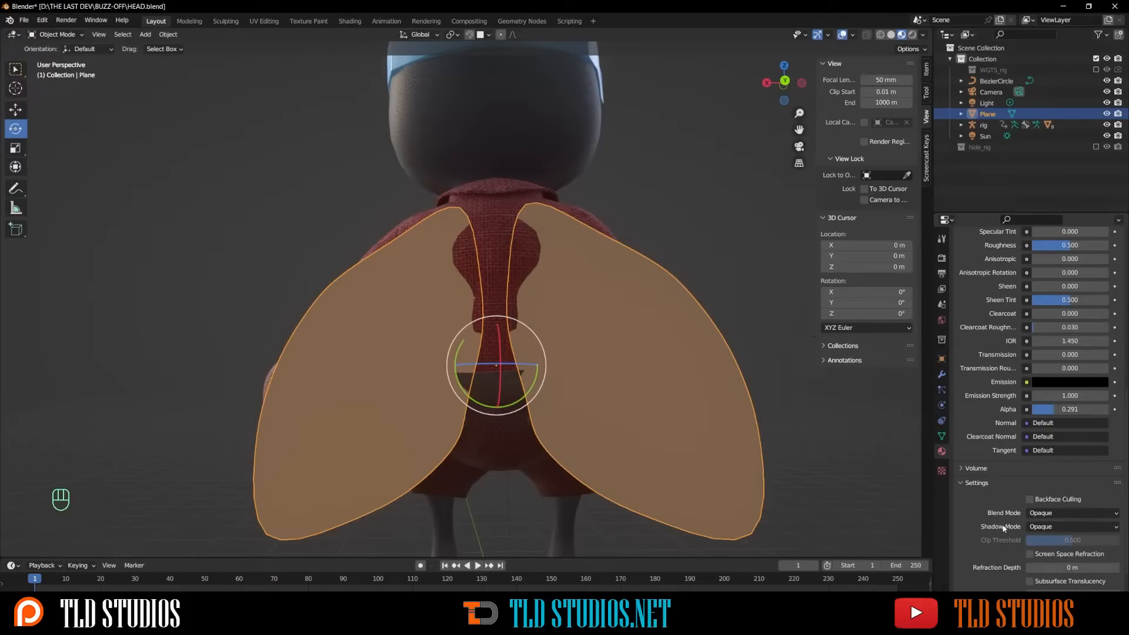
# Set the wing material's Blend Mode to Alpha Blend and its Alpha to 0.183
pyautogui.click(1046, 517)
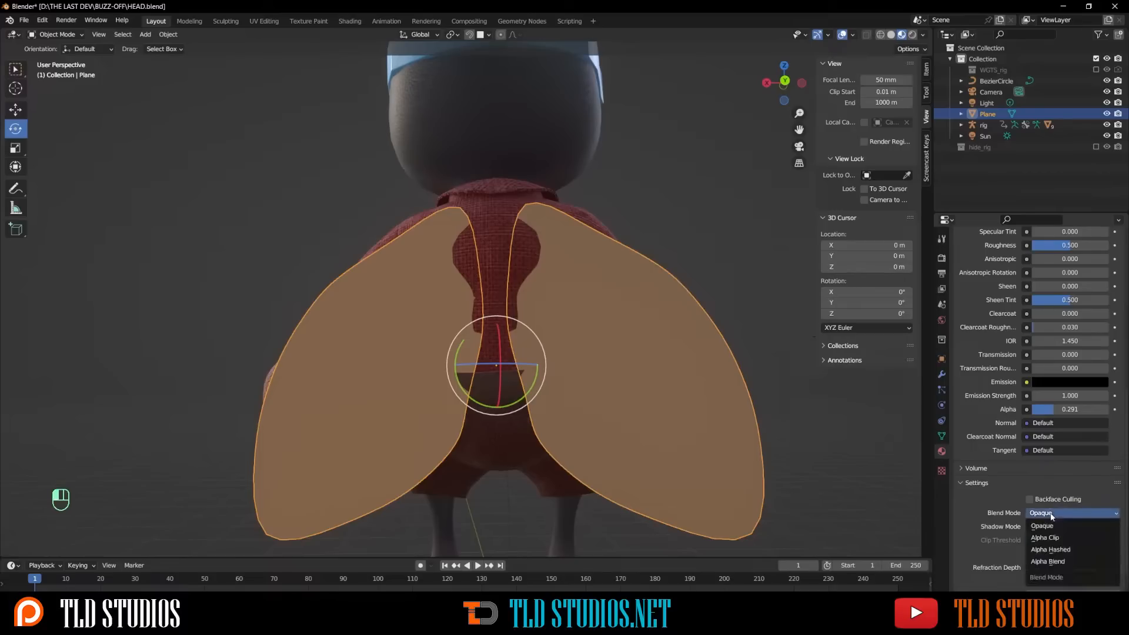
pyautogui.click(1066, 562)
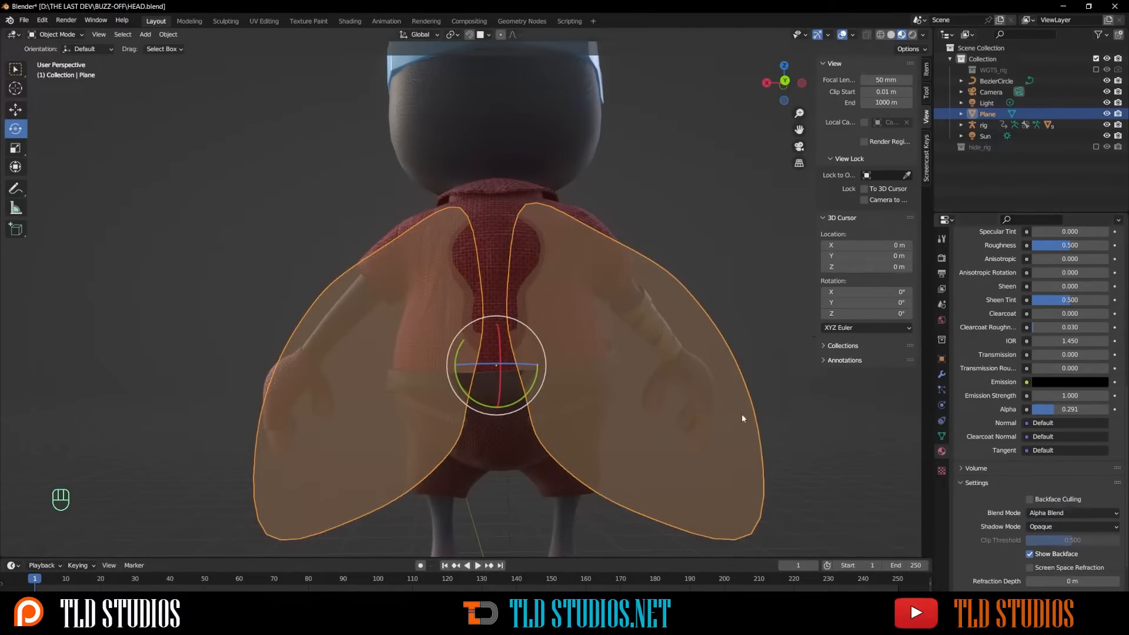
pyautogui.click(278, 223)
pyautogui.moveTo(274, 223); pyautogui.dragTo(493, 324, button='middle')
pyautogui.scroll(4, 487, 326)
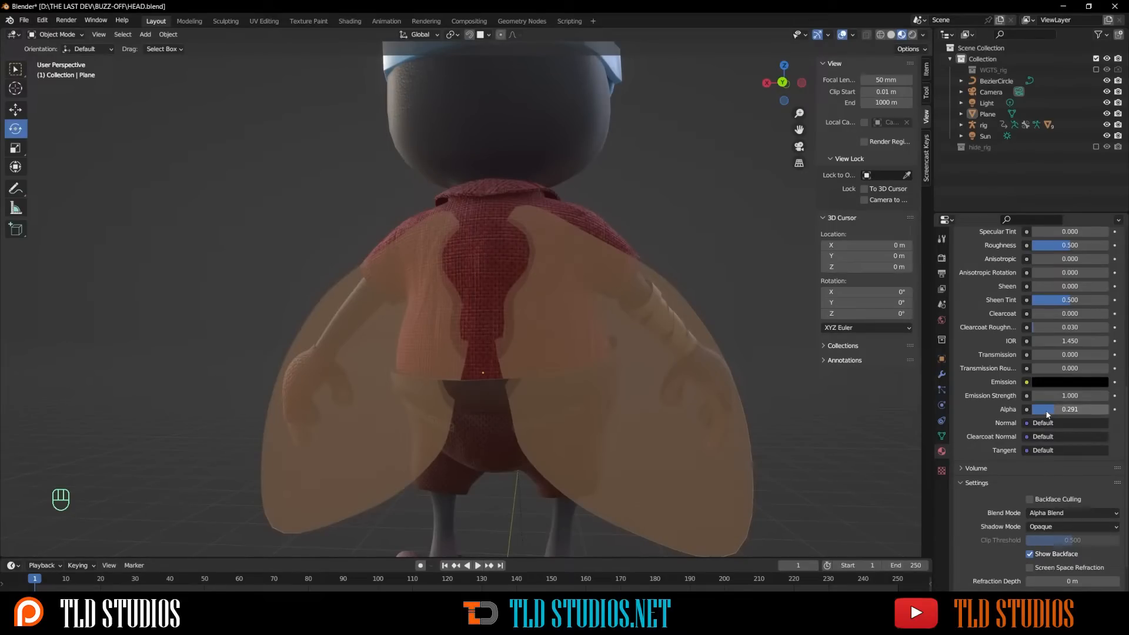
pyautogui.moveTo(1048, 413); pyautogui.dragTo(1042, 413)
pyautogui.moveTo(547, 361); pyautogui.dragTo(618, 381, button='middle')
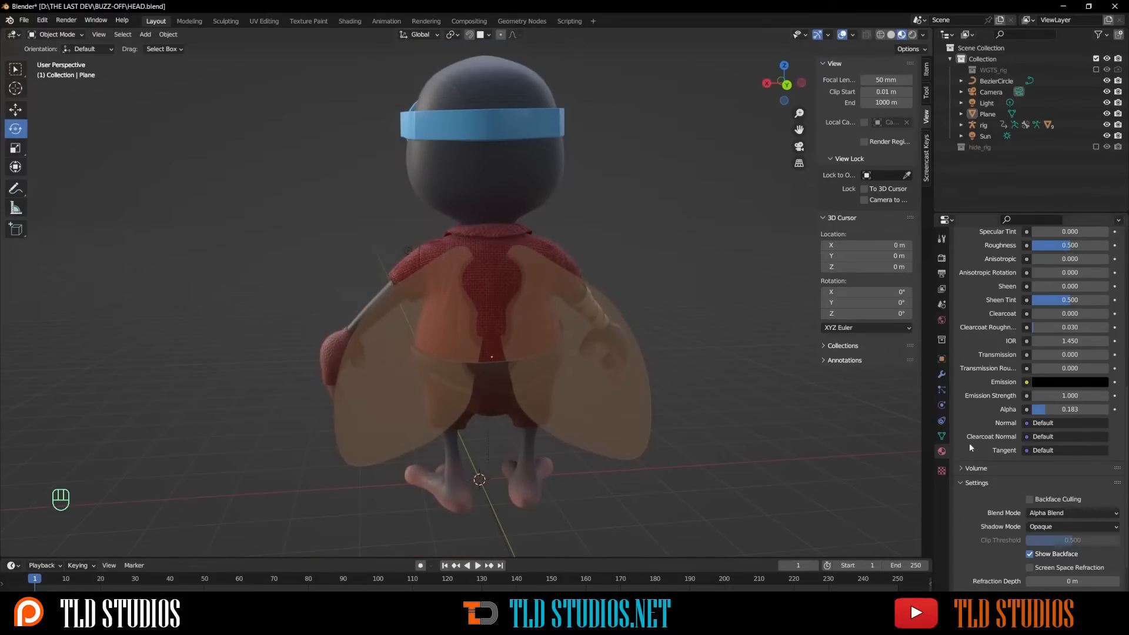
# Give the wing material a pale golden yellow emission color with a value of about 0.572
pyautogui.click(1053, 381)
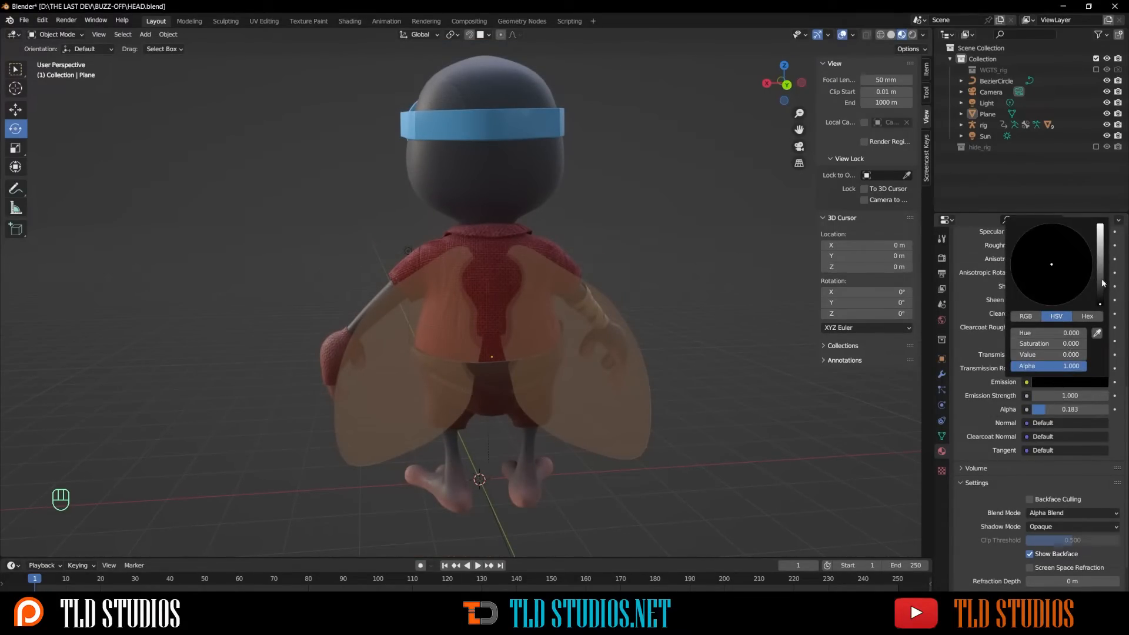
pyautogui.moveTo(1101, 280)
pyautogui.mouseDown()
pyautogui.moveTo(1100, 225)
pyautogui.moveTo(1100, 241)
pyautogui.mouseUp()
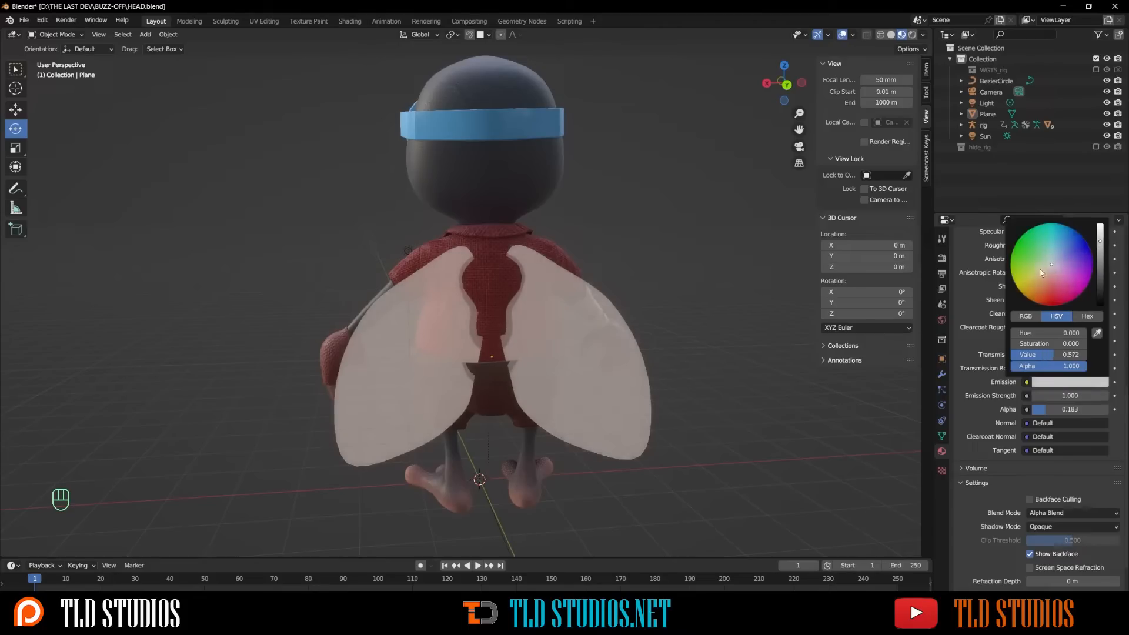
pyautogui.moveTo(1033, 254)
pyautogui.mouseDown()
pyautogui.moveTo(1015, 246)
pyautogui.moveTo(1038, 277)
pyautogui.mouseUp()
pyautogui.moveTo(811, 273); pyautogui.dragTo(715, 297, button='middle')
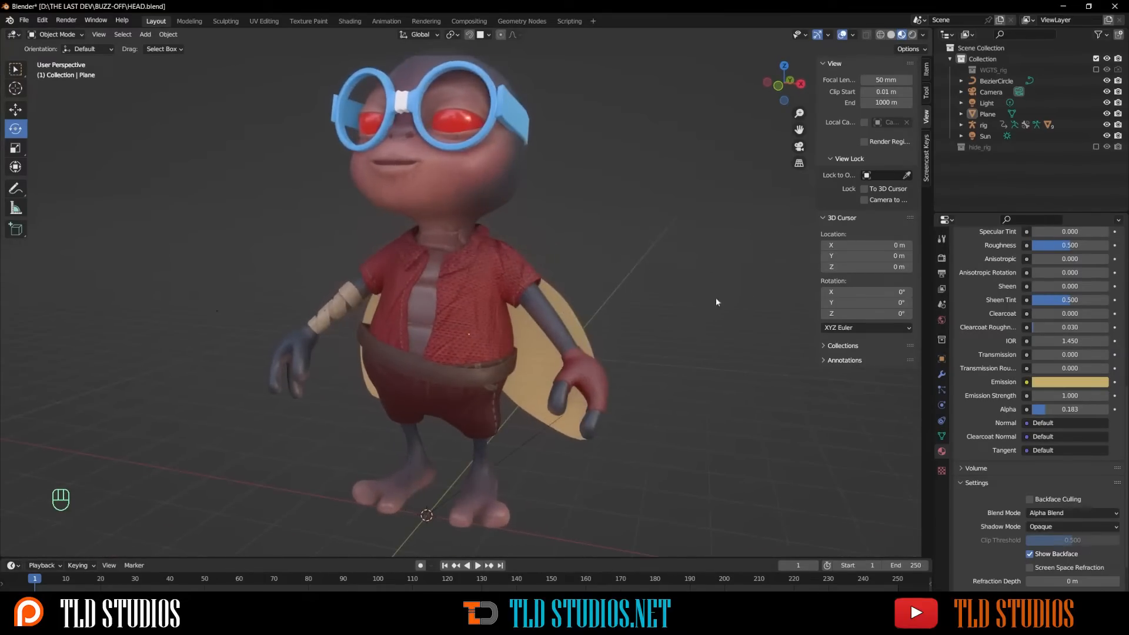
# Set the wing material's Emission Strength to 0.600 and raise its Transmission
pyautogui.moveTo(1069, 396); pyautogui.dragTo(1101, 395)
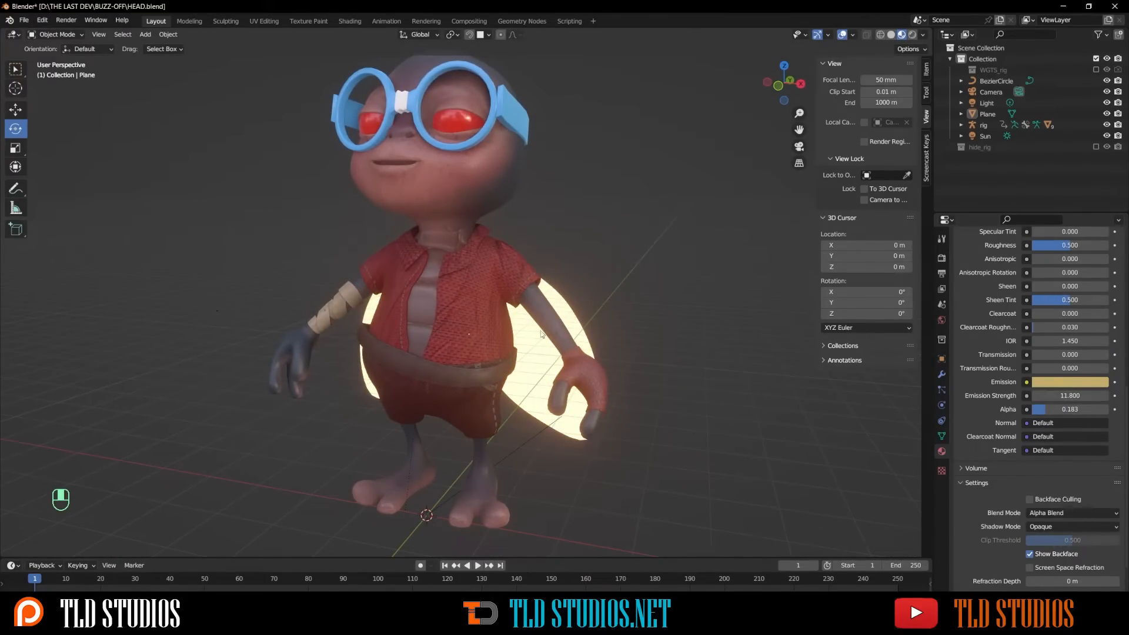
pyautogui.moveTo(686, 365); pyautogui.dragTo(555, 259, button='middle')
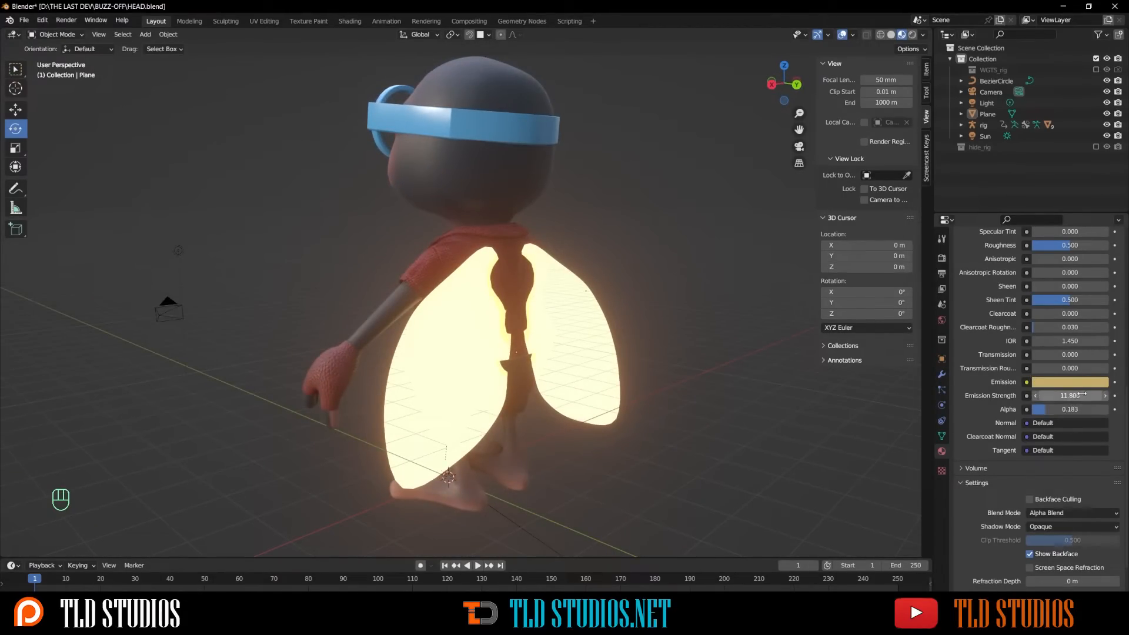
pyautogui.moveTo(1078, 395); pyautogui.dragTo(1030, 395)
pyautogui.moveTo(515, 341); pyautogui.dragTo(617, 347, button='middle')
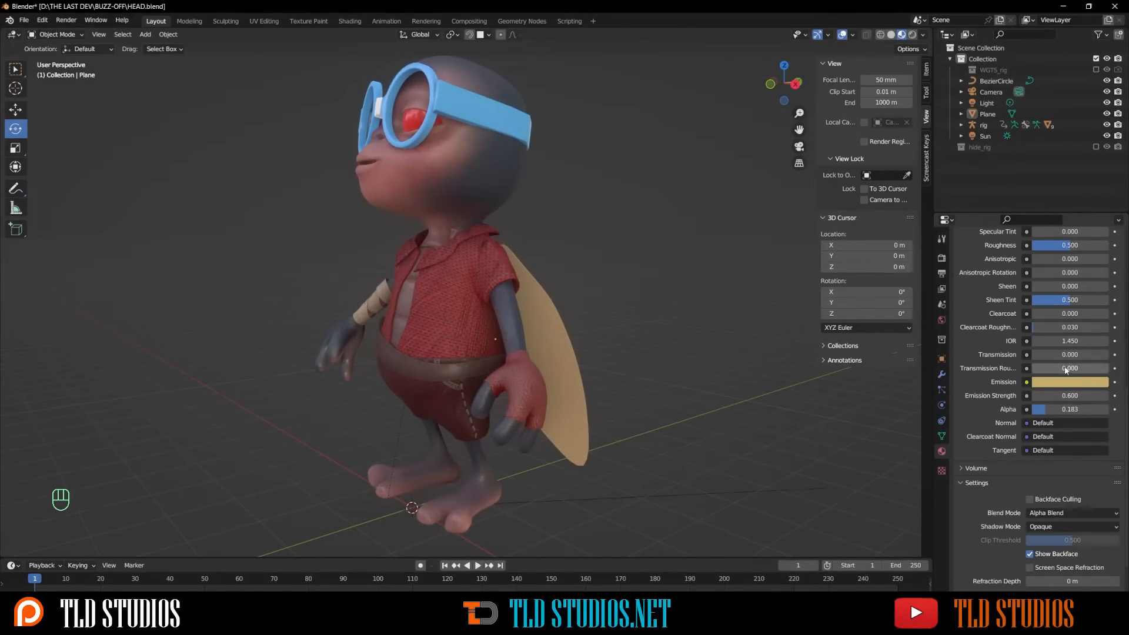
pyautogui.moveTo(1058, 354)
pyautogui.mouseDown()
pyautogui.moveTo(1094, 354)
pyautogui.moveTo(1082, 354)
pyautogui.mouseUp()
pyautogui.moveTo(568, 155); pyautogui.dragTo(650, 165, button='middle')
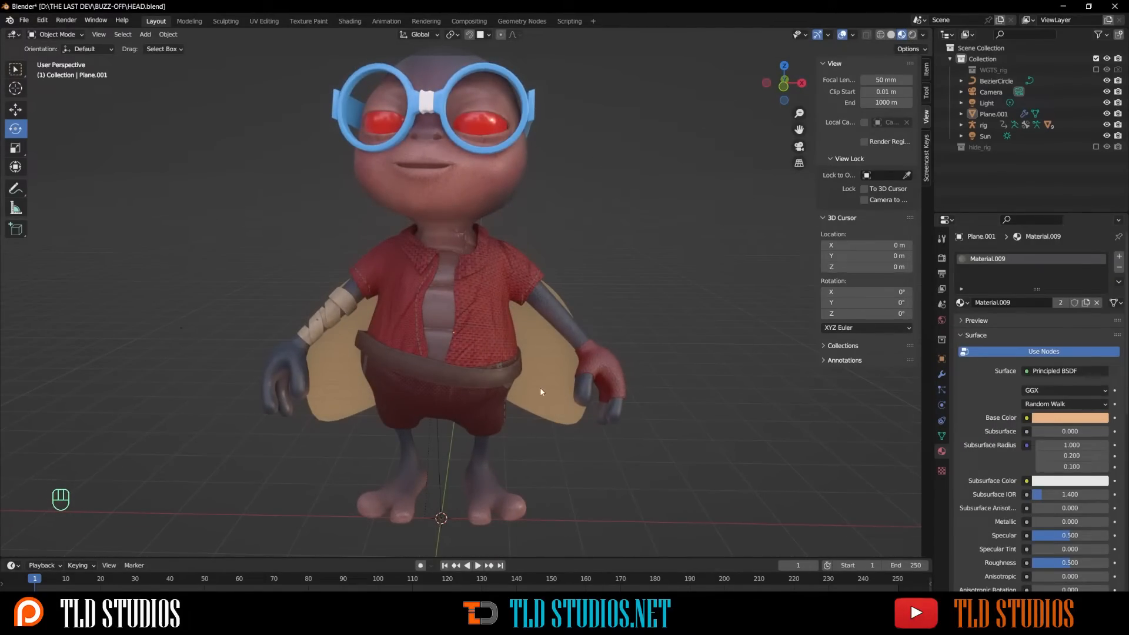
# Apply the Mirror modifier on the wings and deselect them
pyautogui.click(541, 389)
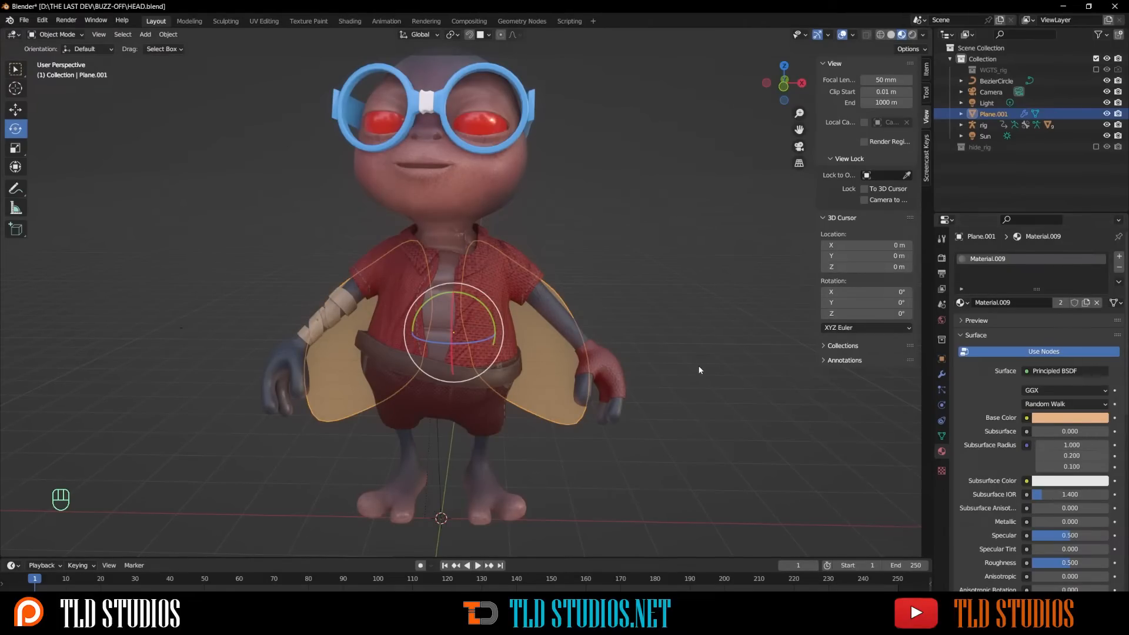
pyautogui.moveTo(634, 353); pyautogui.dragTo(616, 348, button='middle')
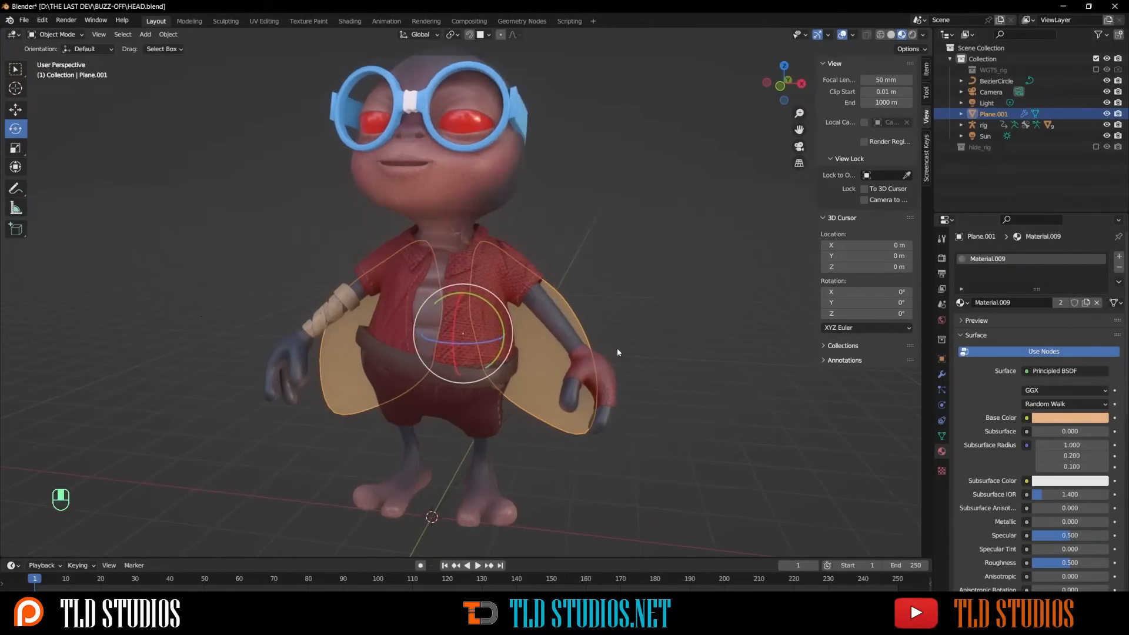
pyautogui.click(942, 375)
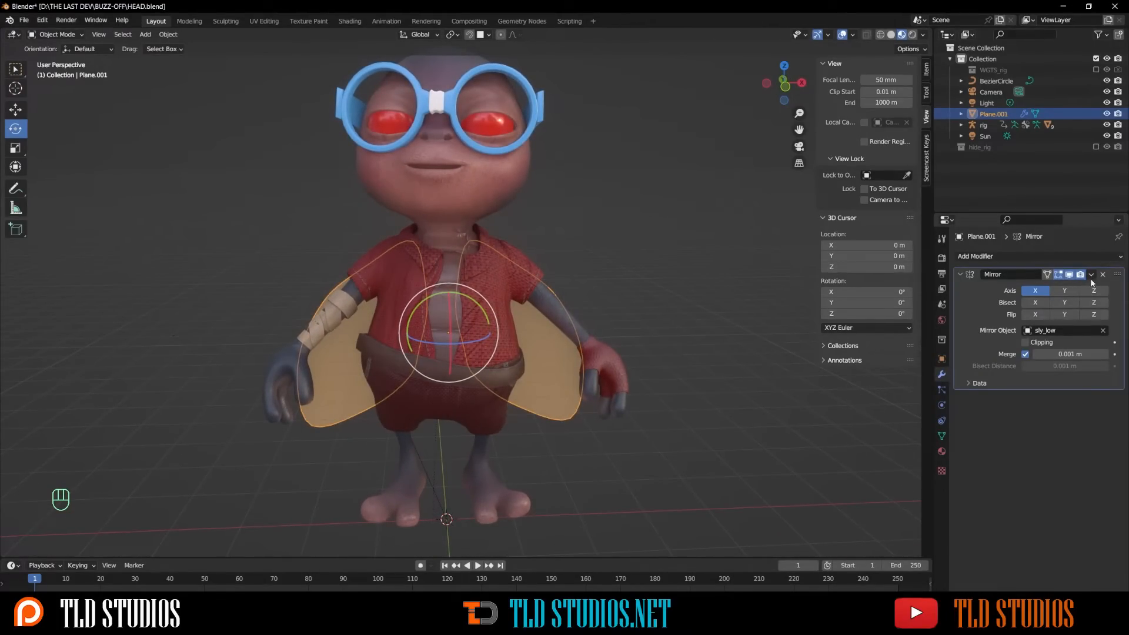
pyautogui.click(1091, 275)
pyautogui.click(1057, 292)
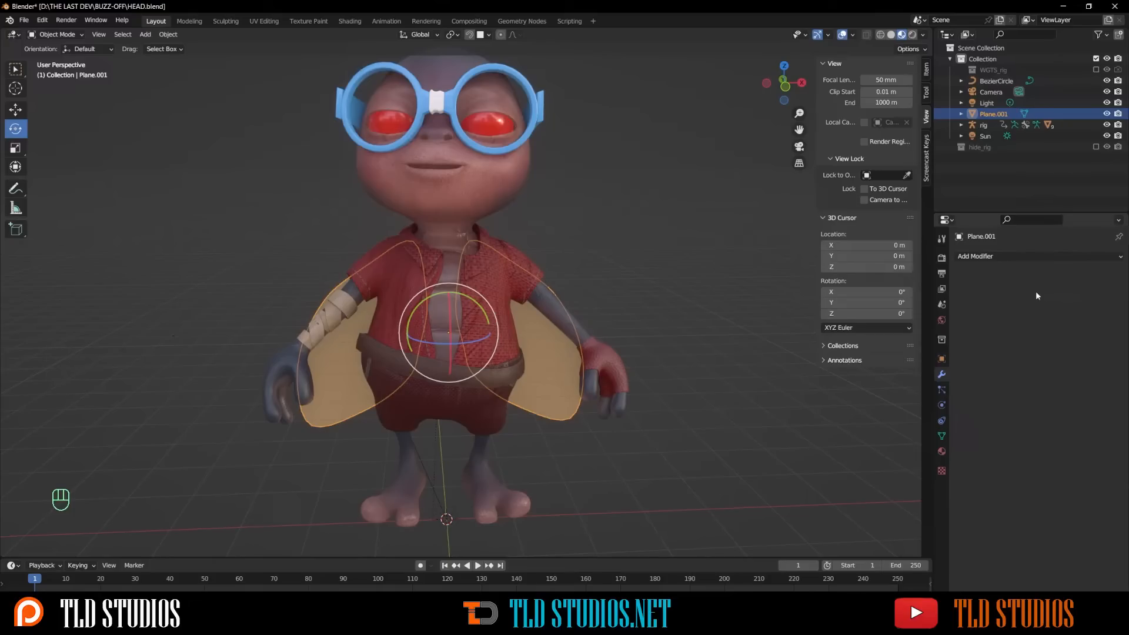
pyautogui.click(658, 299)
pyautogui.moveTo(657, 299); pyautogui.dragTo(530, 333, button='middle')
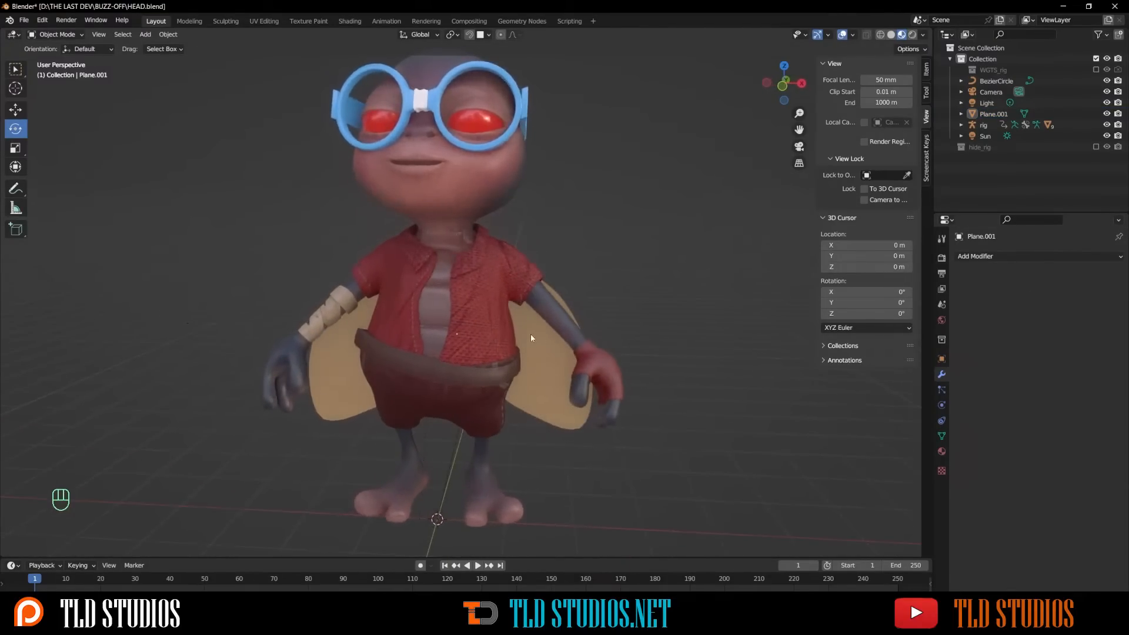
# Apply the scale of the wings object
pyautogui.click(532, 335)
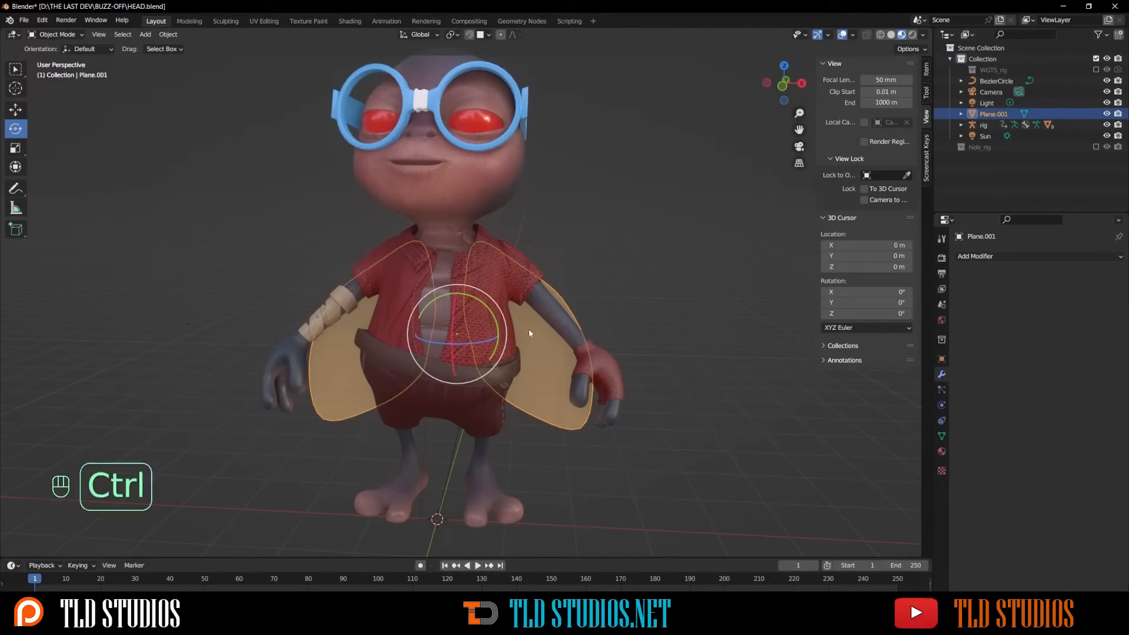
pyautogui.hotkey('ctrl', 'a')
pyautogui.click(515, 332)
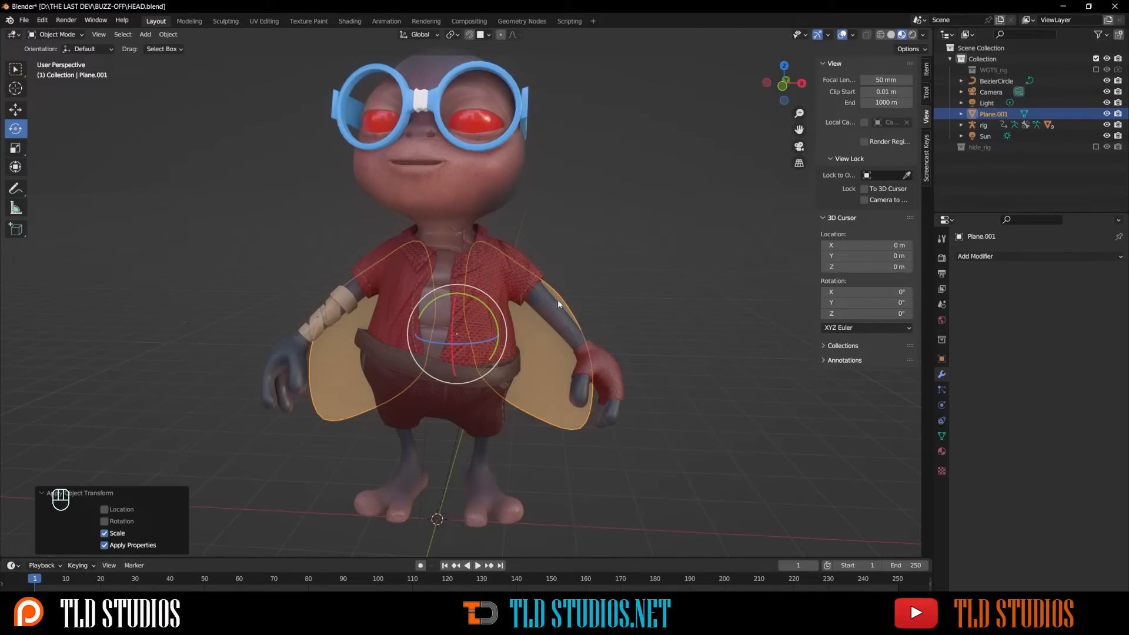
pyautogui.moveTo(570, 314)
pyautogui.mouseDown(button='middle')
pyautogui.moveTo(449, 309)
pyautogui.moveTo(577, 315)
pyautogui.mouseUp(button='middle')
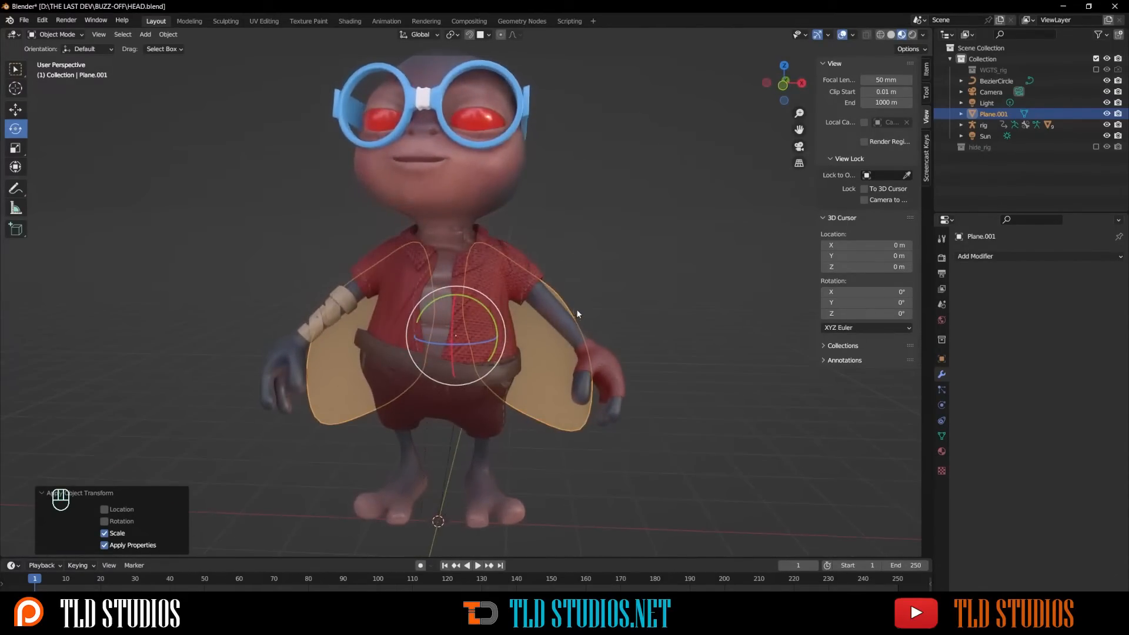
# Show the rig's bones in the viewport overlays and switch the rig to Pose Mode
pyautogui.click(852, 36)
pyautogui.click(859, 167)
pyautogui.click(493, 226)
pyautogui.click(56, 34)
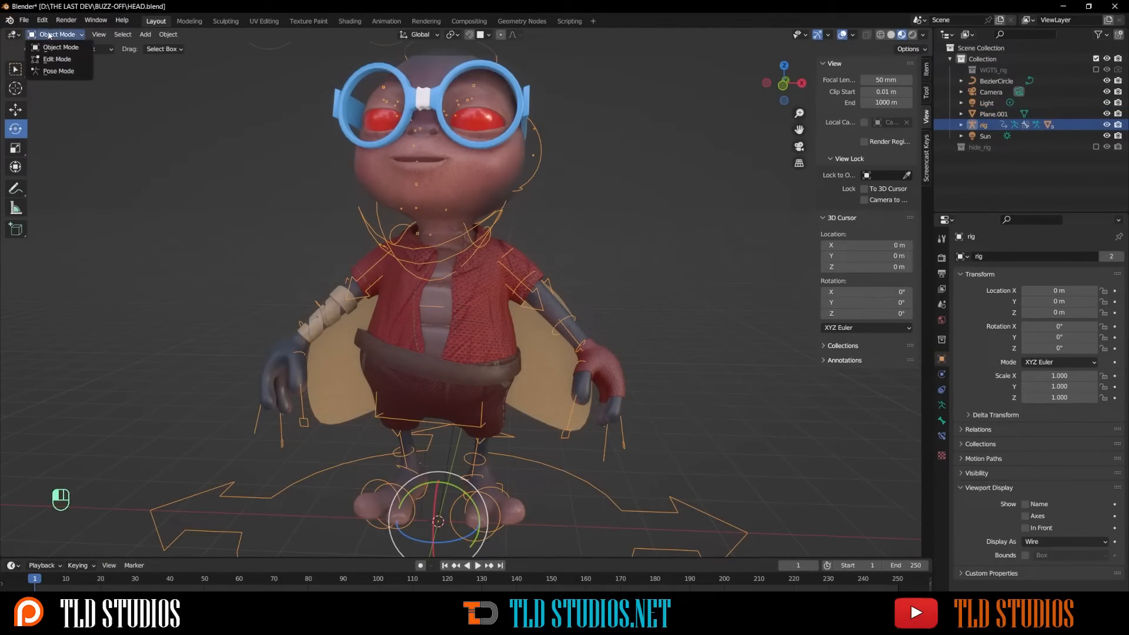
pyautogui.click(58, 71)
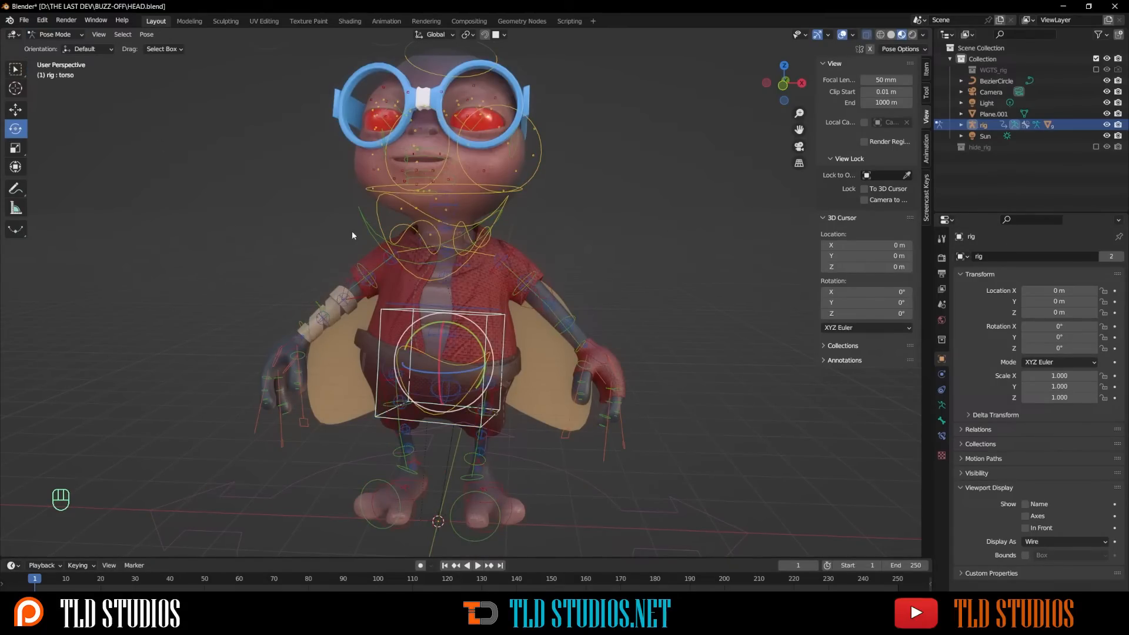
# Hide all of the rig's control bones and additionally show the last armature layer
pyautogui.press('a')
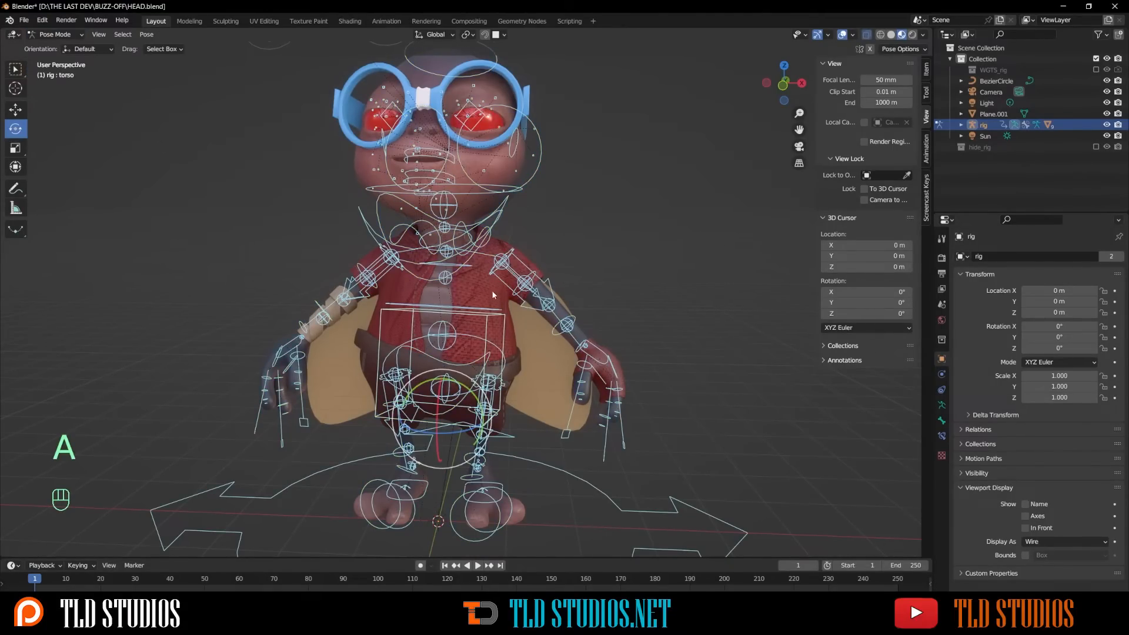
pyautogui.press('h')
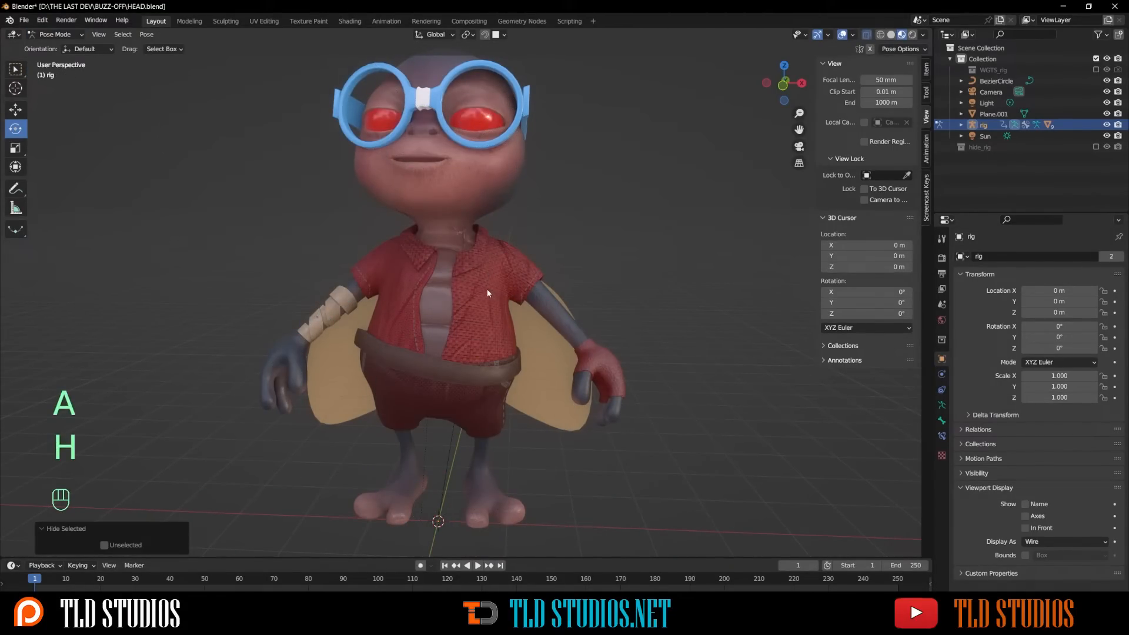
pyautogui.click(942, 405)
pyautogui.press('shift')
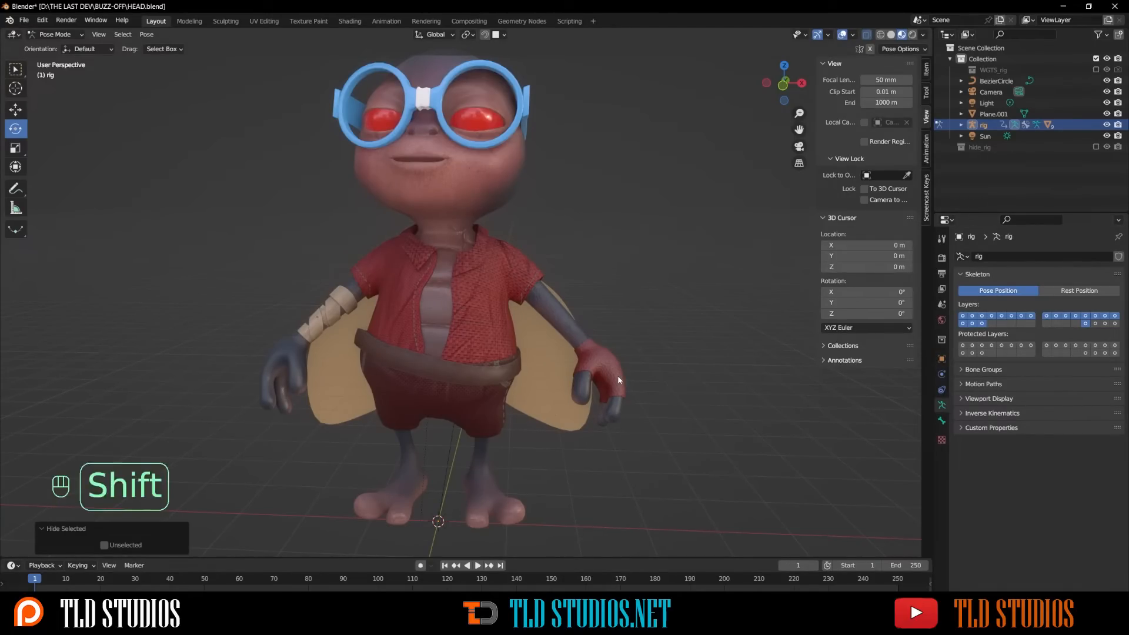
pyautogui.keyDown('shift'); pyautogui.click(1115, 324); pyautogui.keyUp('shift')
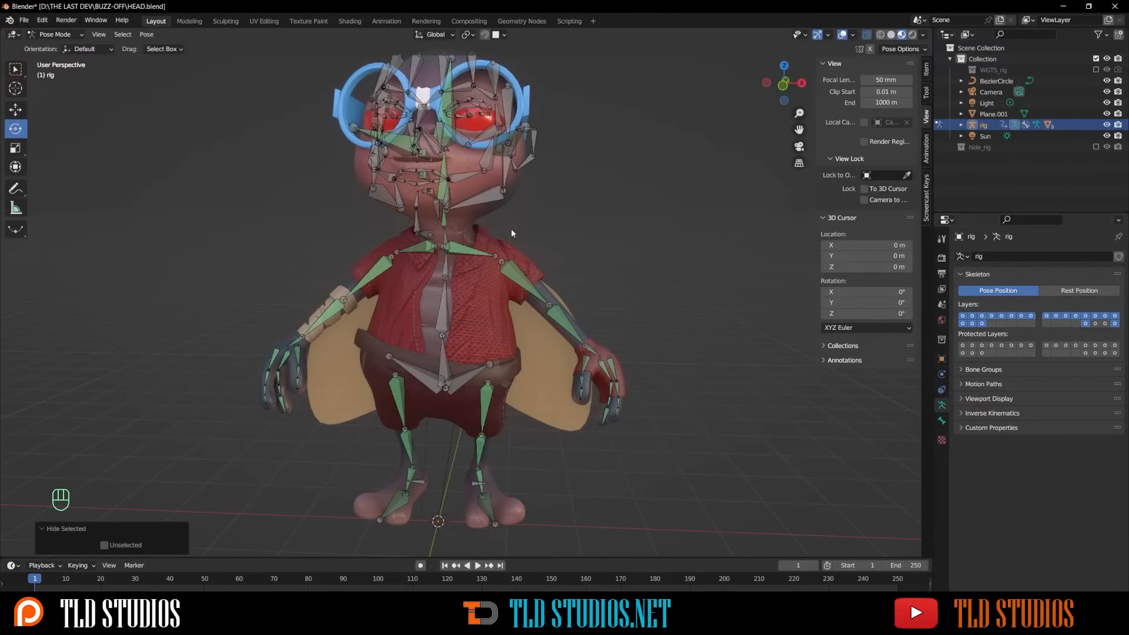
# Return to Object Mode, select the wings plus the rig as active object, and enter Pose Mode again
pyautogui.click(55, 34)
pyautogui.click(59, 46)
pyautogui.click(260, 170)
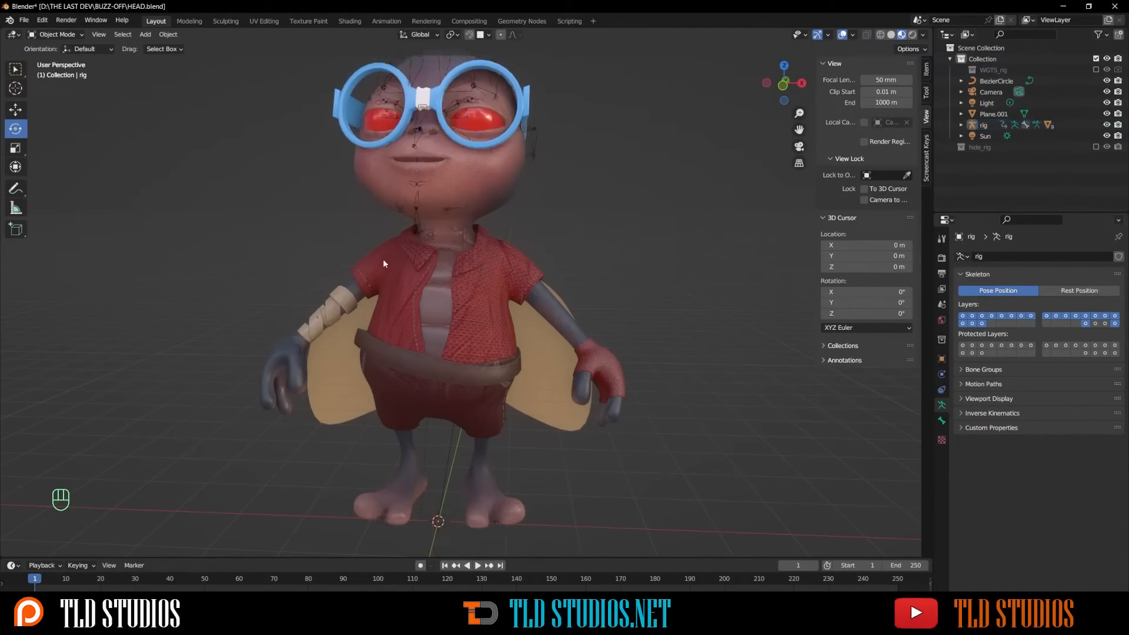
pyautogui.click(536, 333)
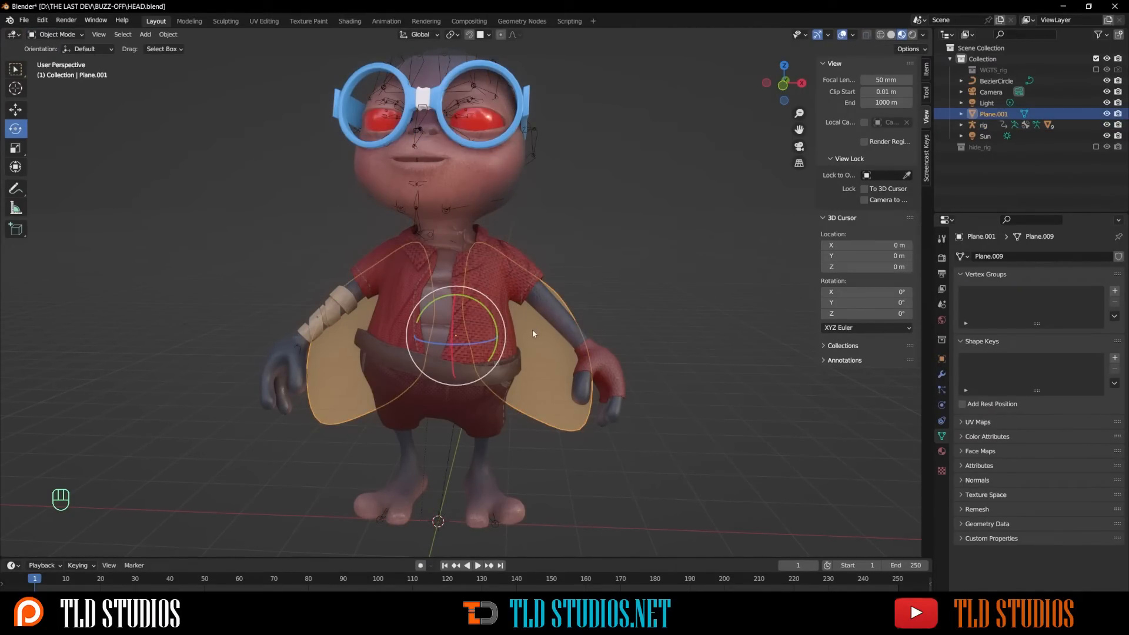
pyautogui.moveTo(427, 216); pyautogui.dragTo(517, 221, button='middle')
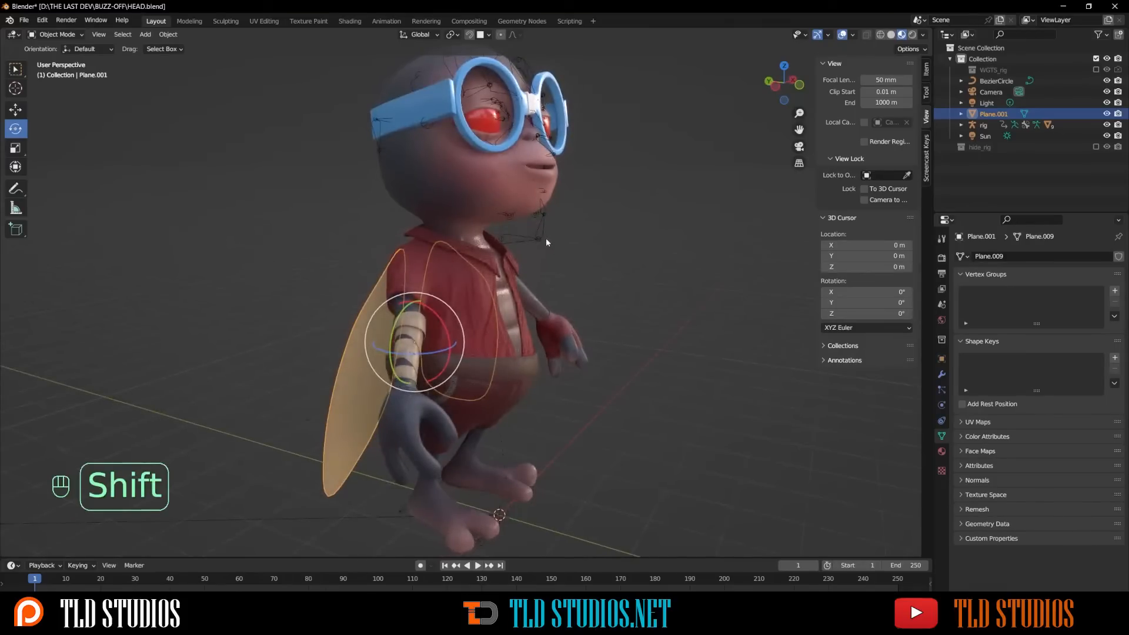
pyautogui.keyDown('shift'); pyautogui.click(541, 233); pyautogui.keyUp('shift')
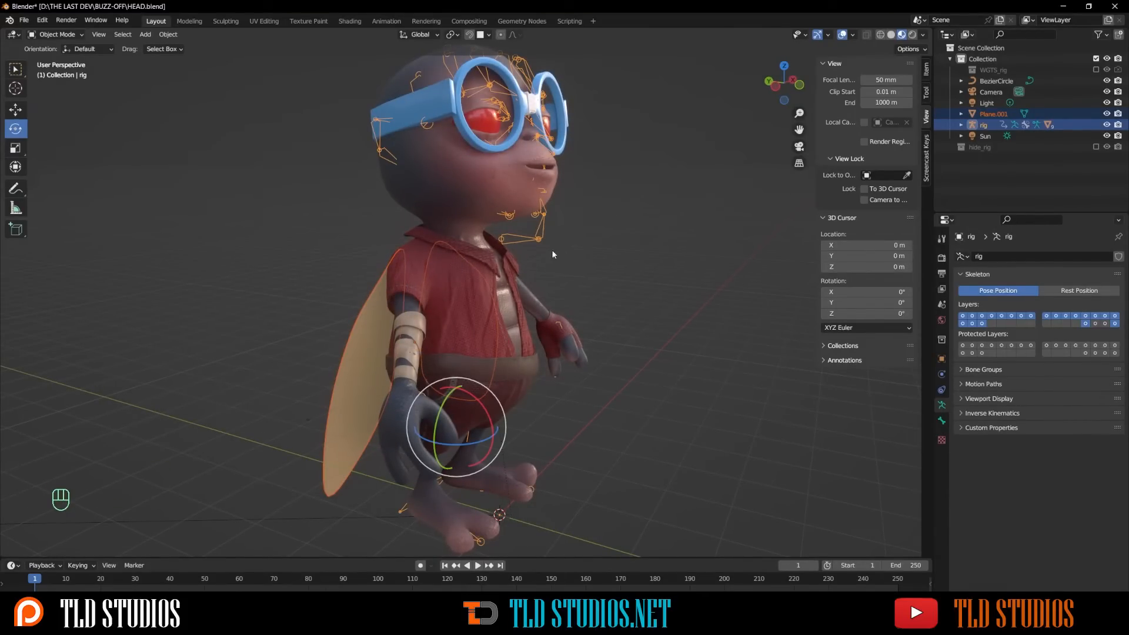
pyautogui.click(56, 34)
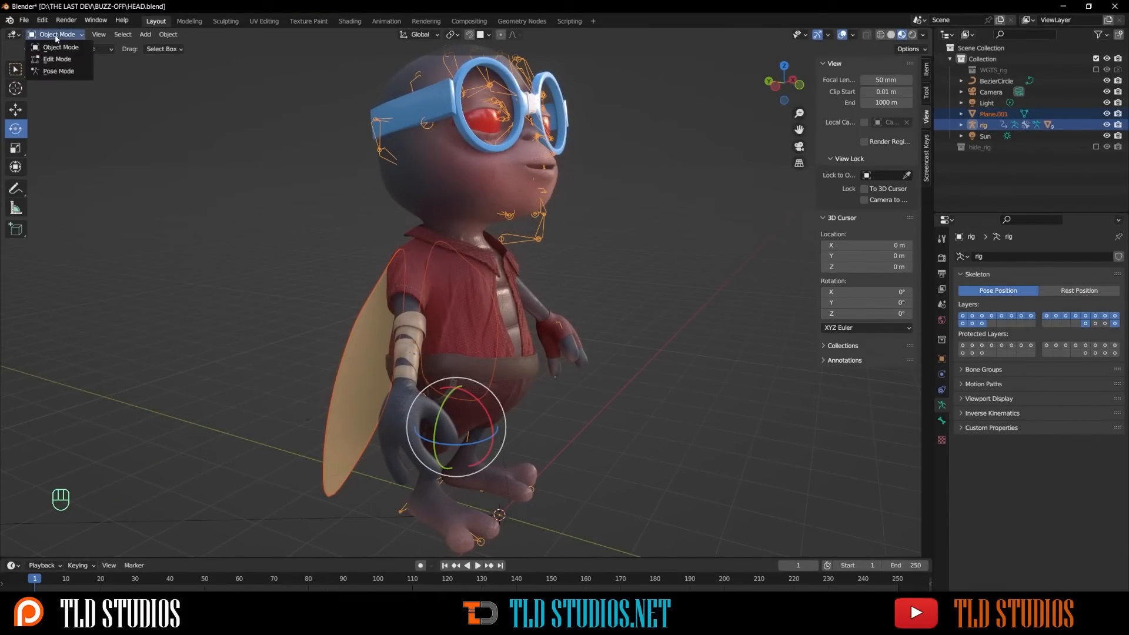
pyautogui.click(56, 71)
# Parent the wings to the upper spine bone ORG-spine.002 using the Bone option
pyautogui.moveTo(414, 268); pyautogui.dragTo(470, 275, button='middle')
pyautogui.scroll(4, 445, 281)
pyautogui.click(475, 262)
pyautogui.scroll(-3, 469, 250)
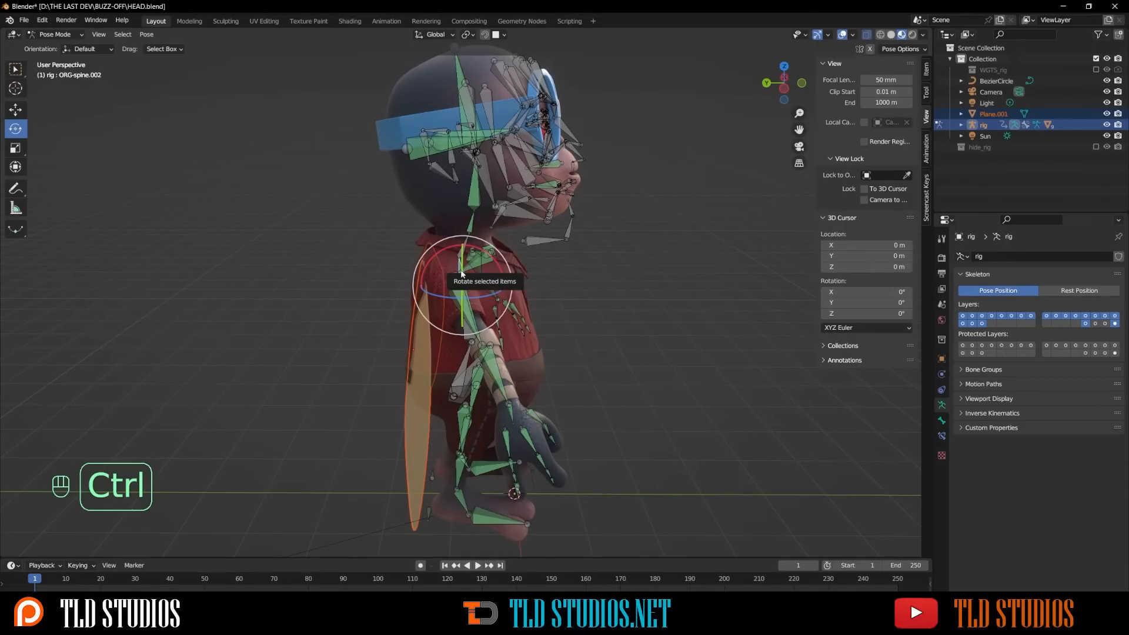
pyautogui.hotkey('ctrl', 'p')
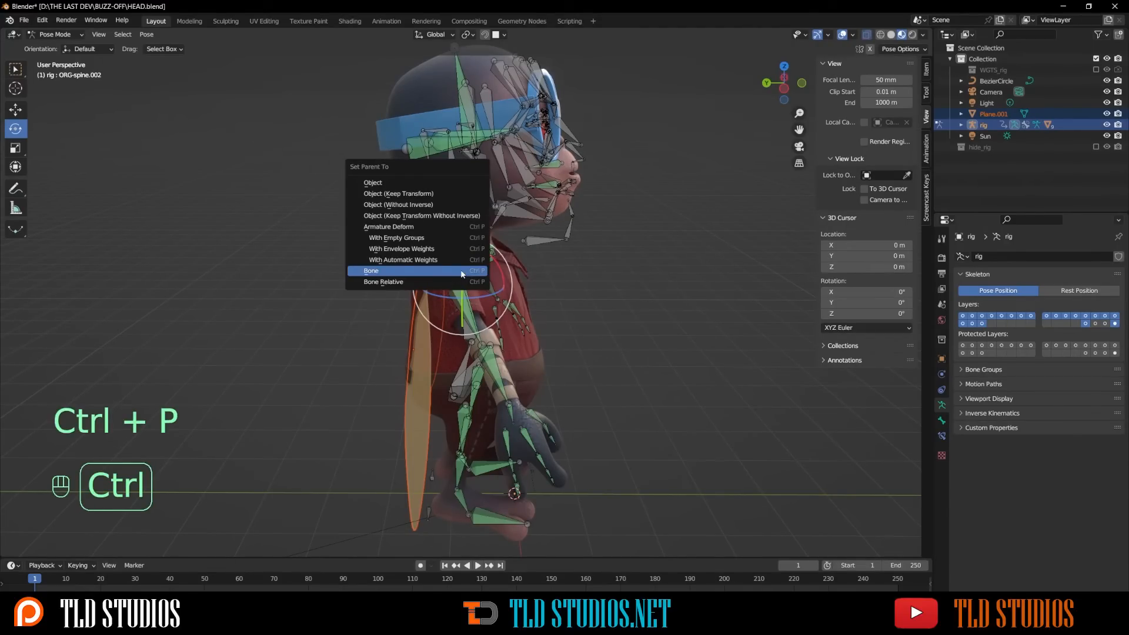
pyautogui.click(412, 271)
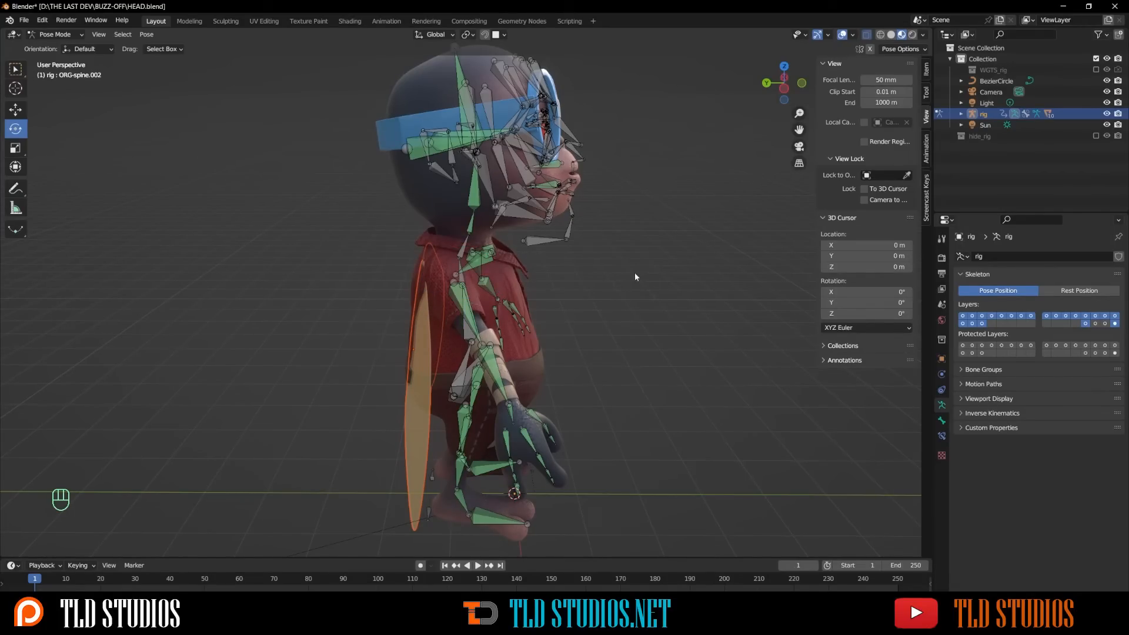
# Select all visible bones of the rig and turn off the last armature layer
pyautogui.press('a')
pyautogui.moveTo(609, 283); pyautogui.dragTo(644, 287, button='middle')
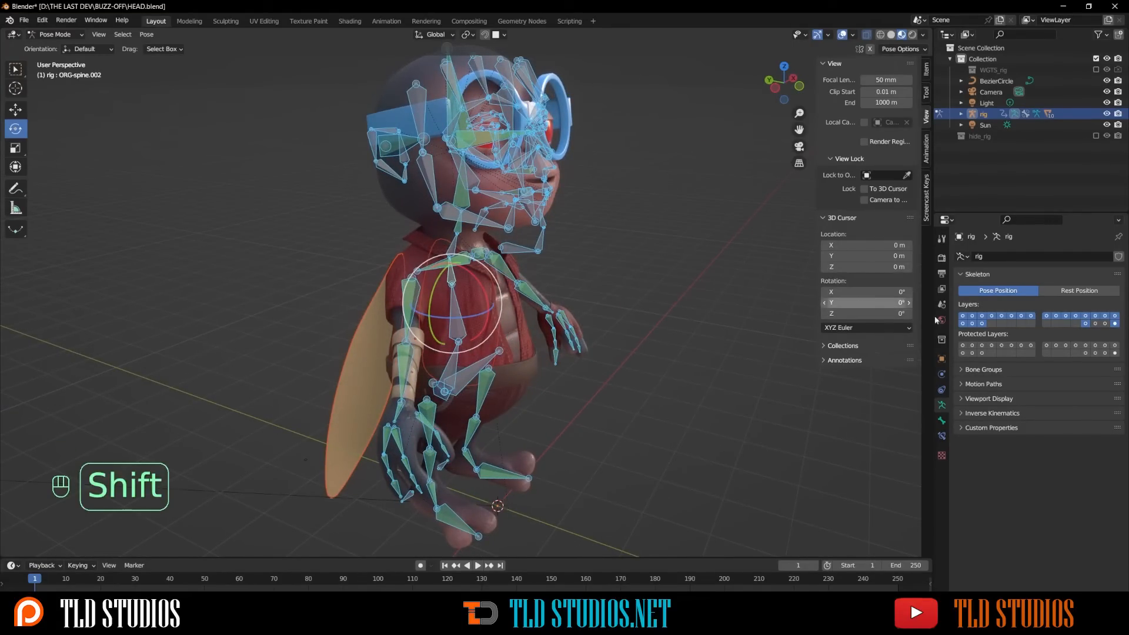
pyautogui.keyDown('shift'); pyautogui.click(1114, 324); pyautogui.keyUp('shift')
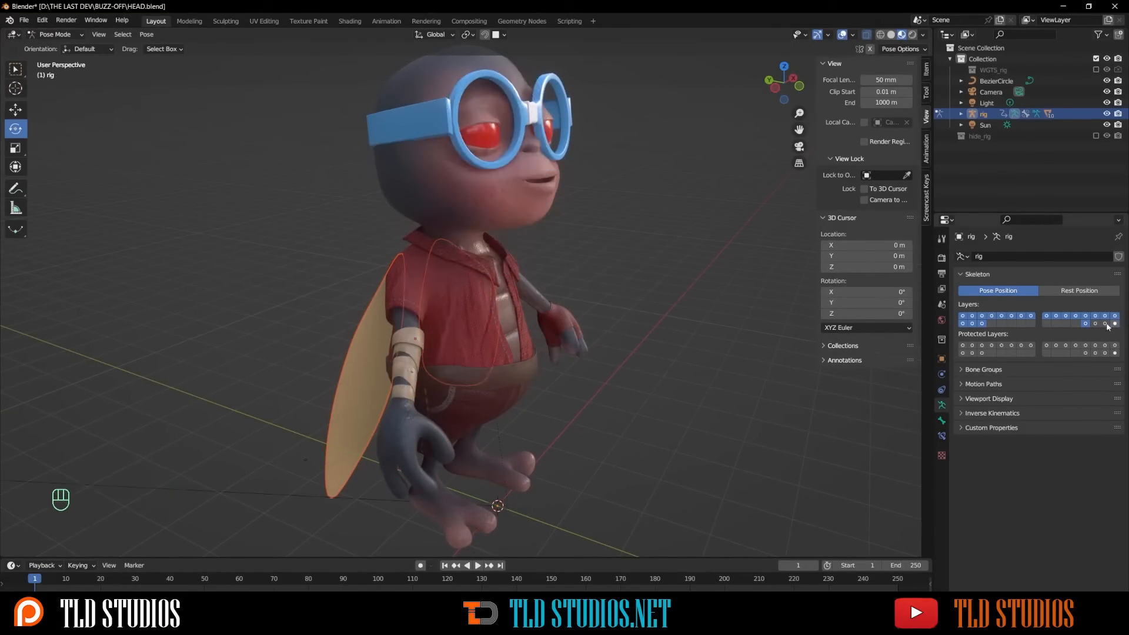
# Reveal all of the rig's hidden control bones and clear the bone selection
pyautogui.moveTo(586, 294); pyautogui.dragTo(545, 289, button='middle')
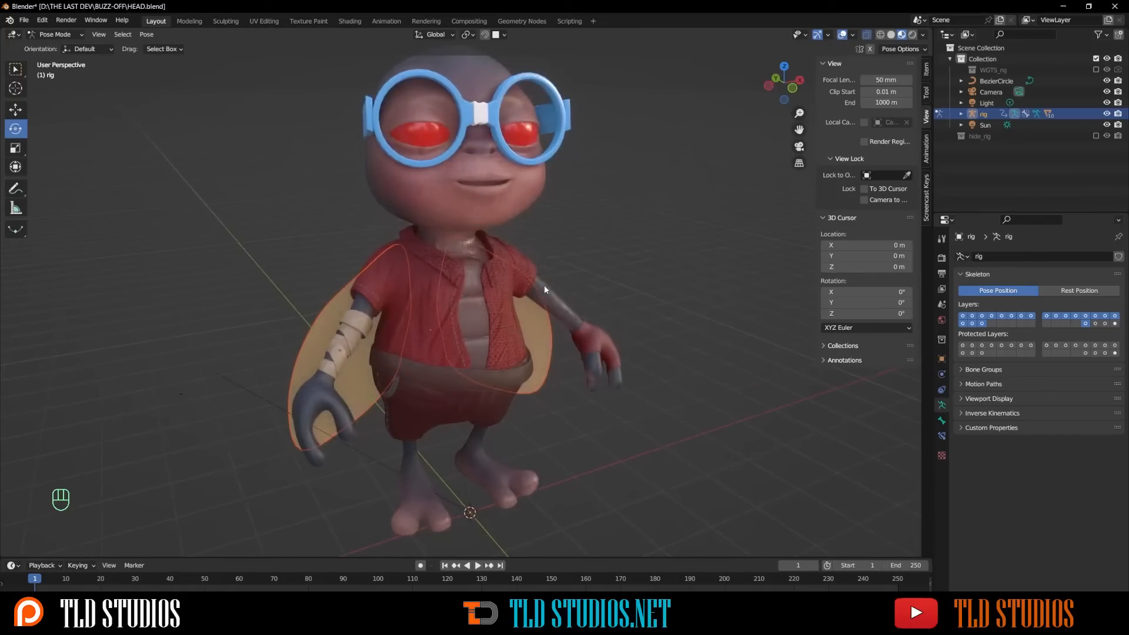
pyautogui.hotkey('alt', 'h')
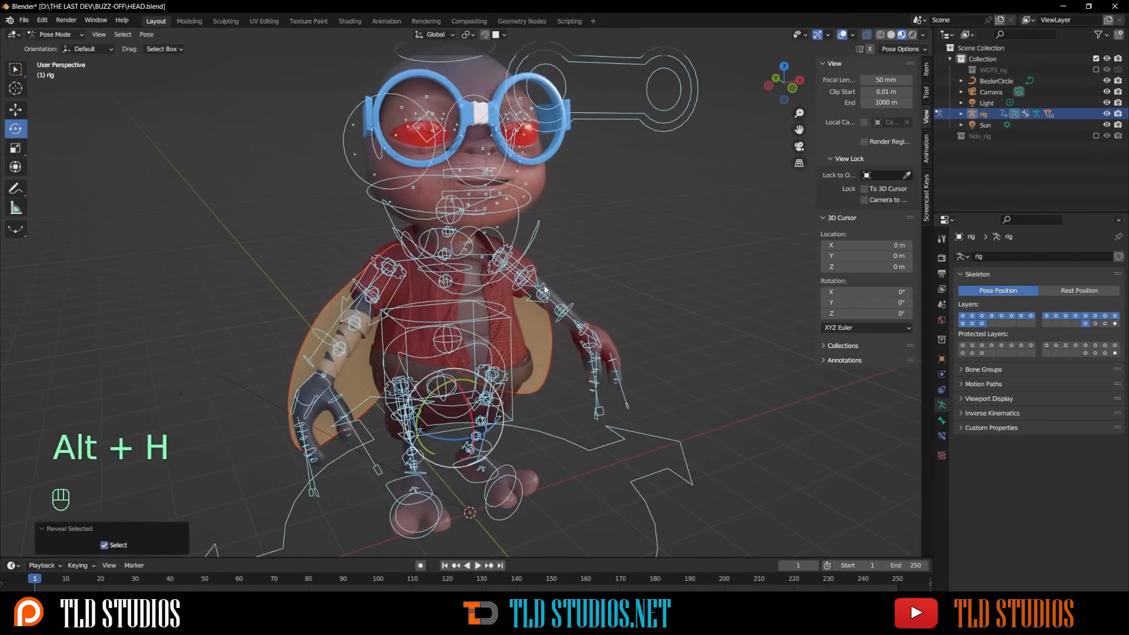
pyautogui.click(627, 203)
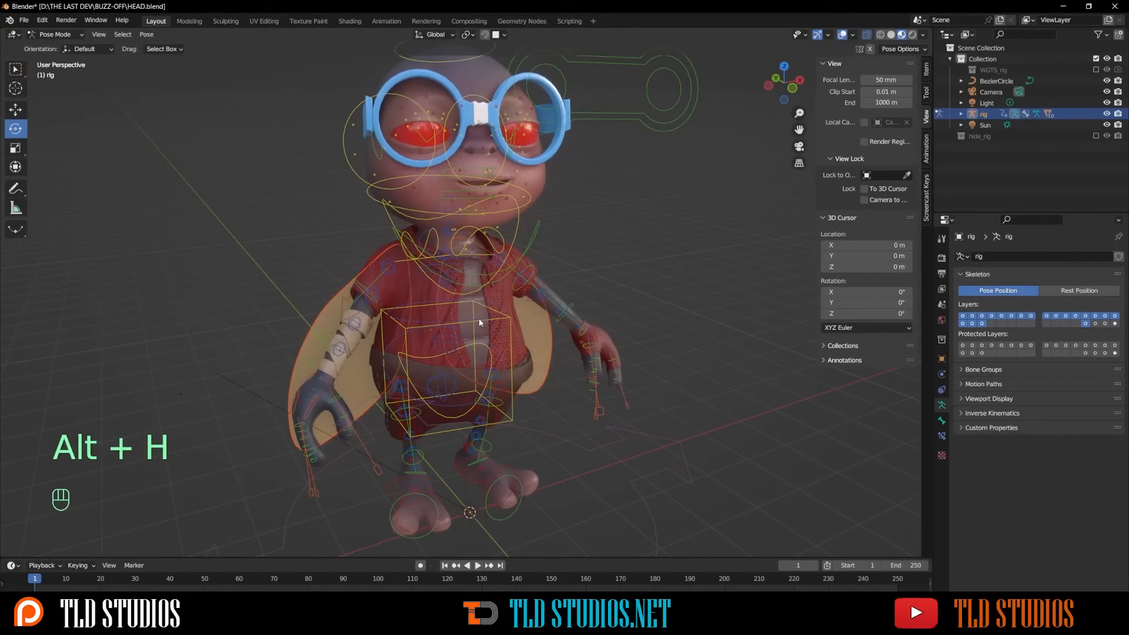
# Test whether the wings follow the body by freely rotating the torso control bone, and cancel the rotation
pyautogui.click(474, 322)
pyautogui.moveTo(474, 322); pyautogui.dragTo(505, 329, button='middle')
pyautogui.click(524, 341)
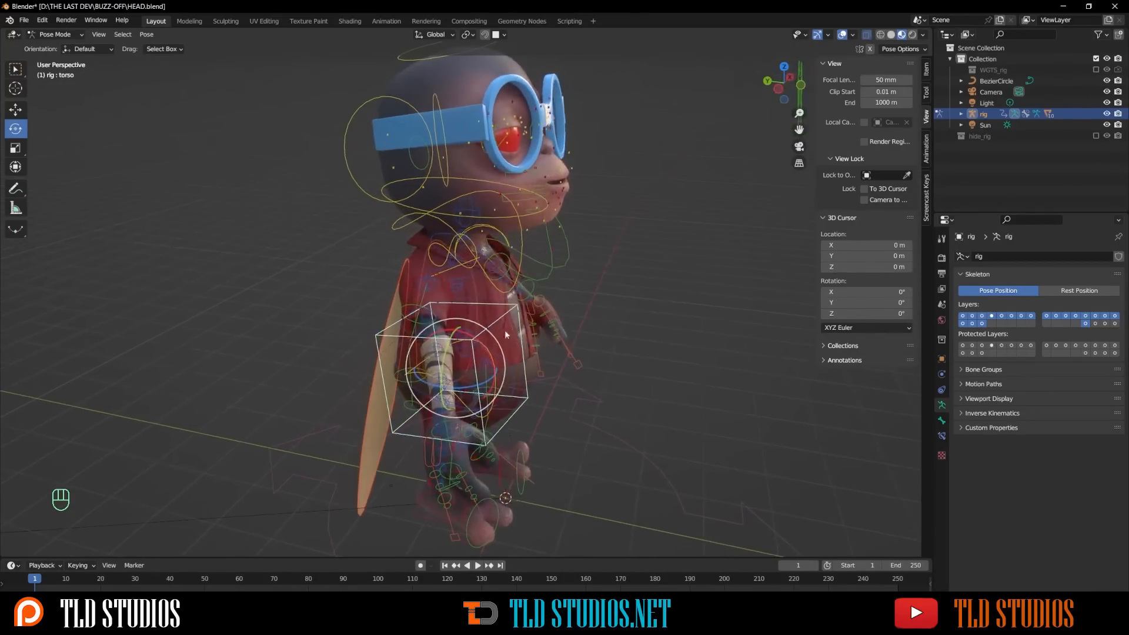
pyautogui.press('r')
pyautogui.press('r')
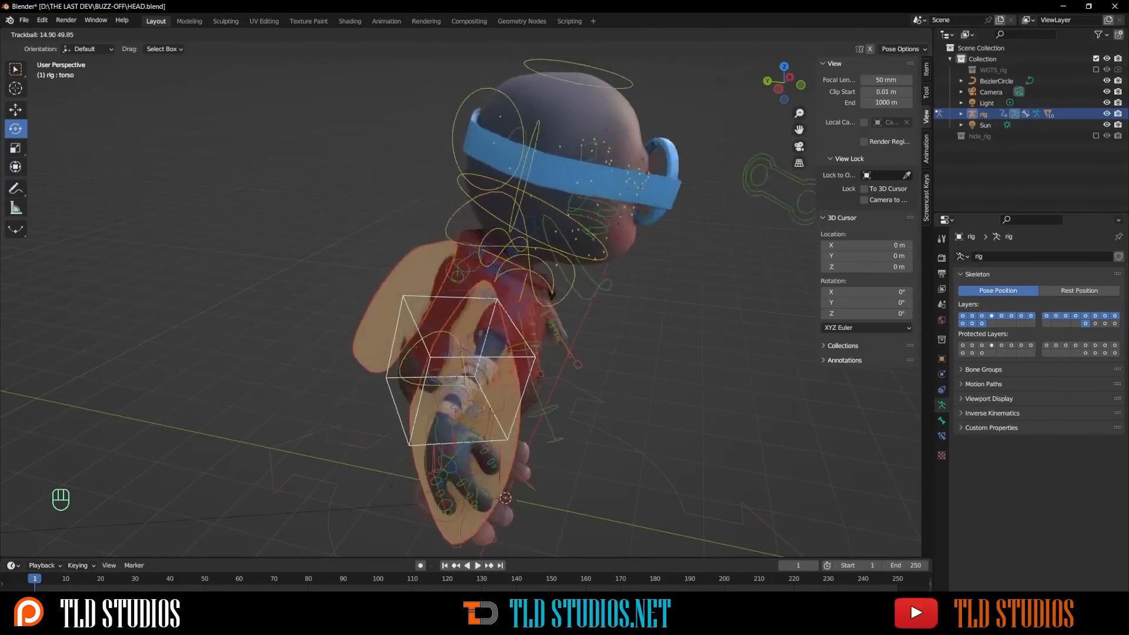
pyautogui.rightClick(453, 363)
pyautogui.scroll(-3, 507, 330)
pyautogui.moveTo(505, 331); pyautogui.dragTo(400, 323, button='middle')
pyautogui.scroll(3, 401, 323)
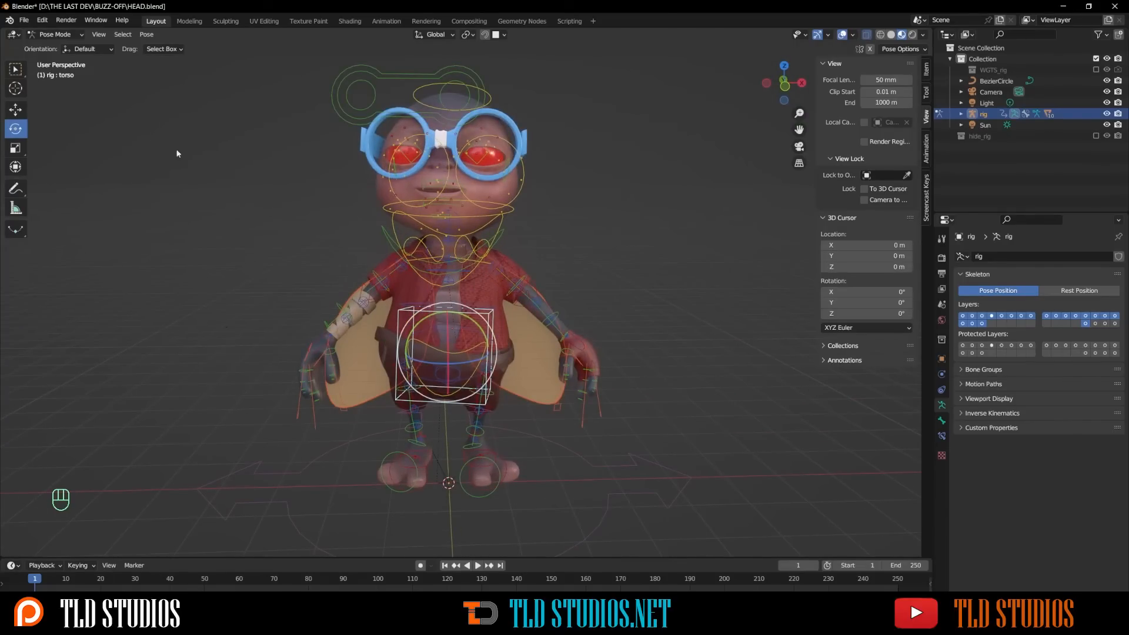
# Switch the rig from Pose Mode back to Object Mode
pyautogui.click(55, 36)
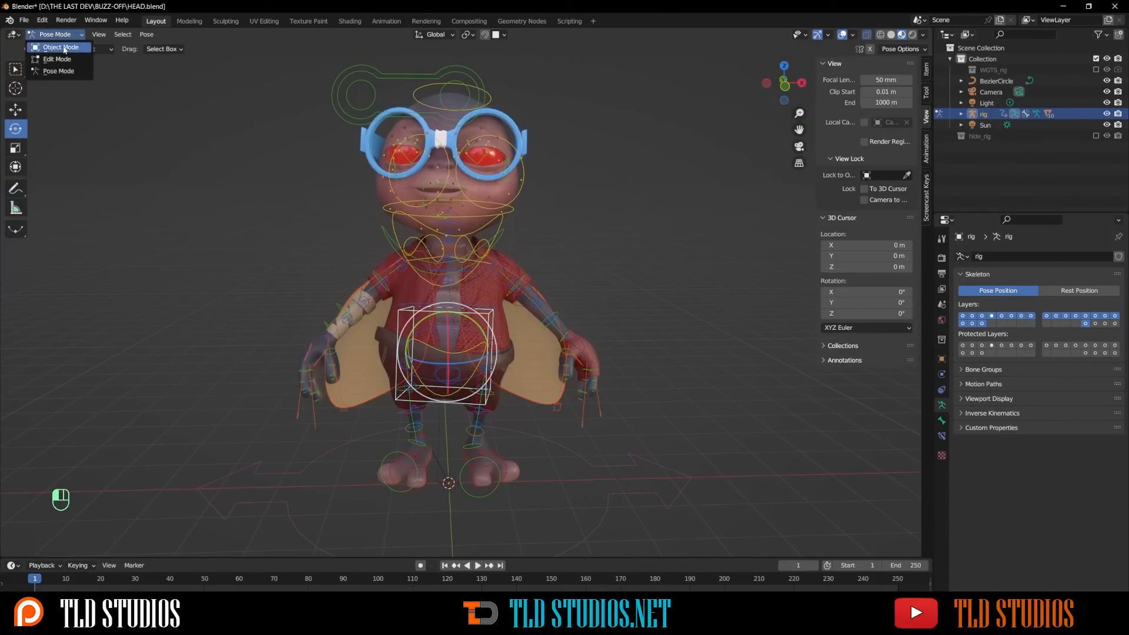
pyautogui.click(64, 50)
pyautogui.moveTo(315, 195); pyautogui.dragTo(362, 211, button='middle')
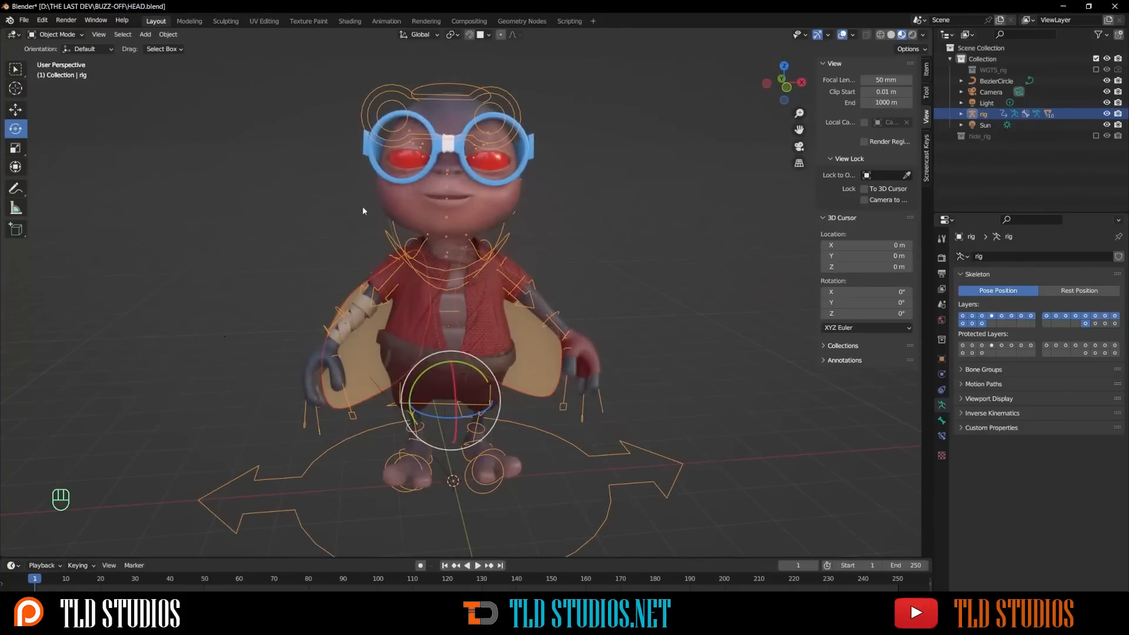
pyautogui.scroll(-1, 395, 211)
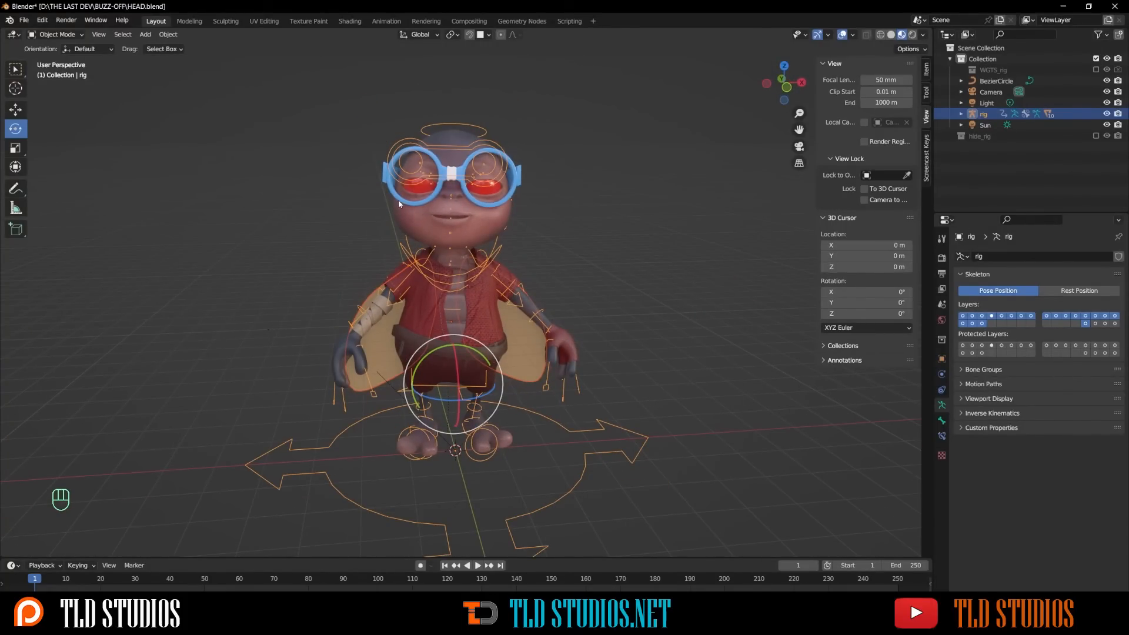